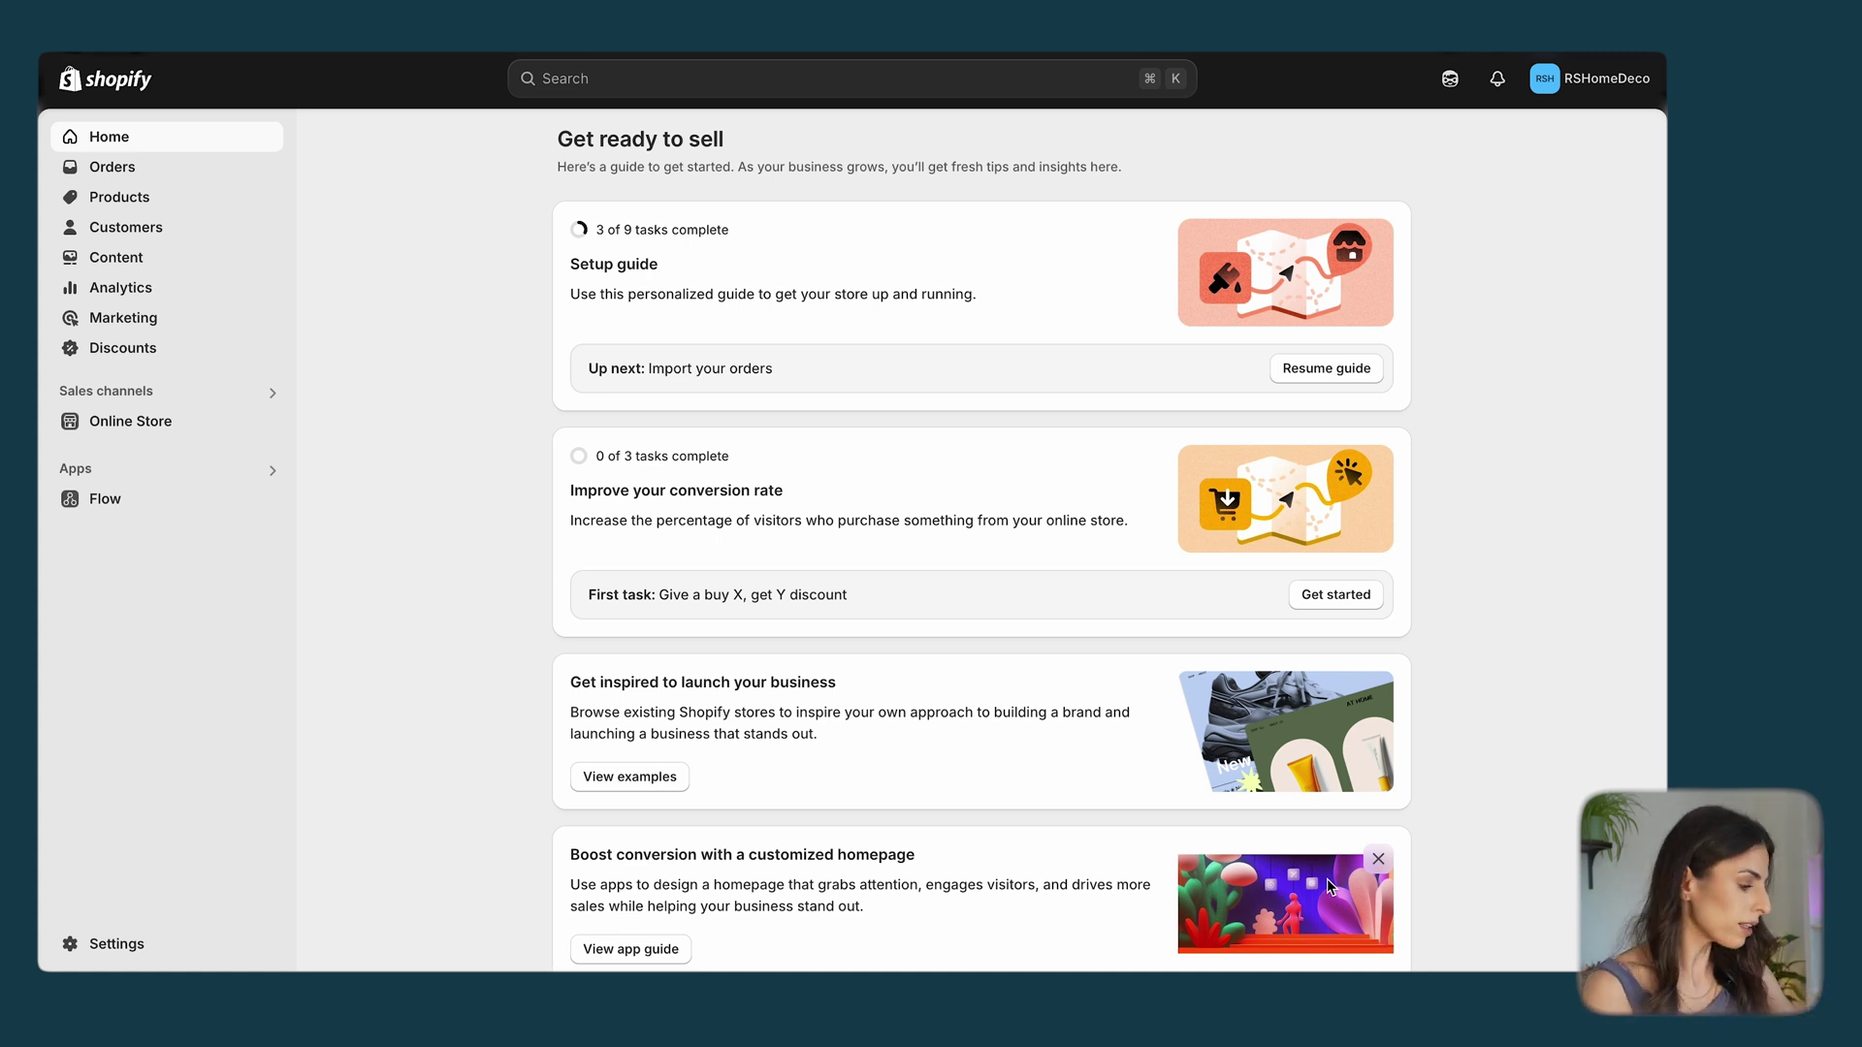
# Step: Create a new market named 'France' with the country France selected
pyautogui.click(104, 940)
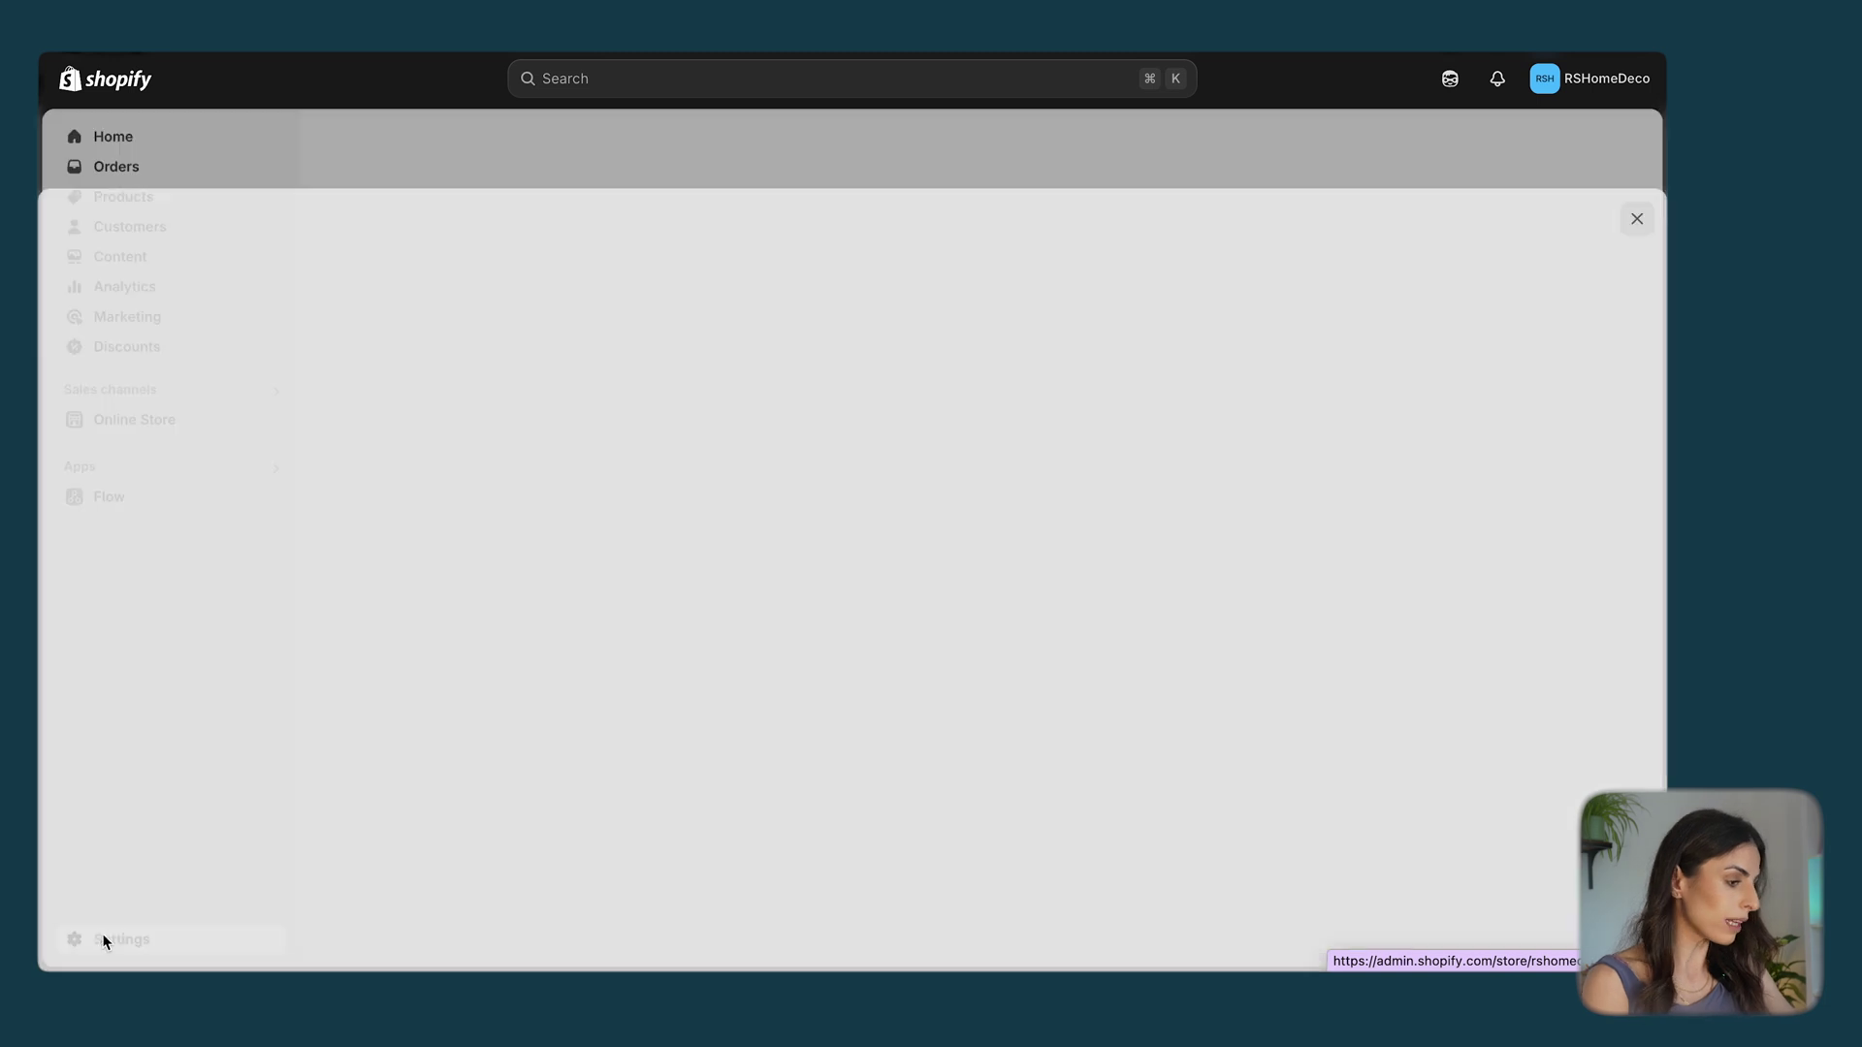
pyautogui.click(428, 647)
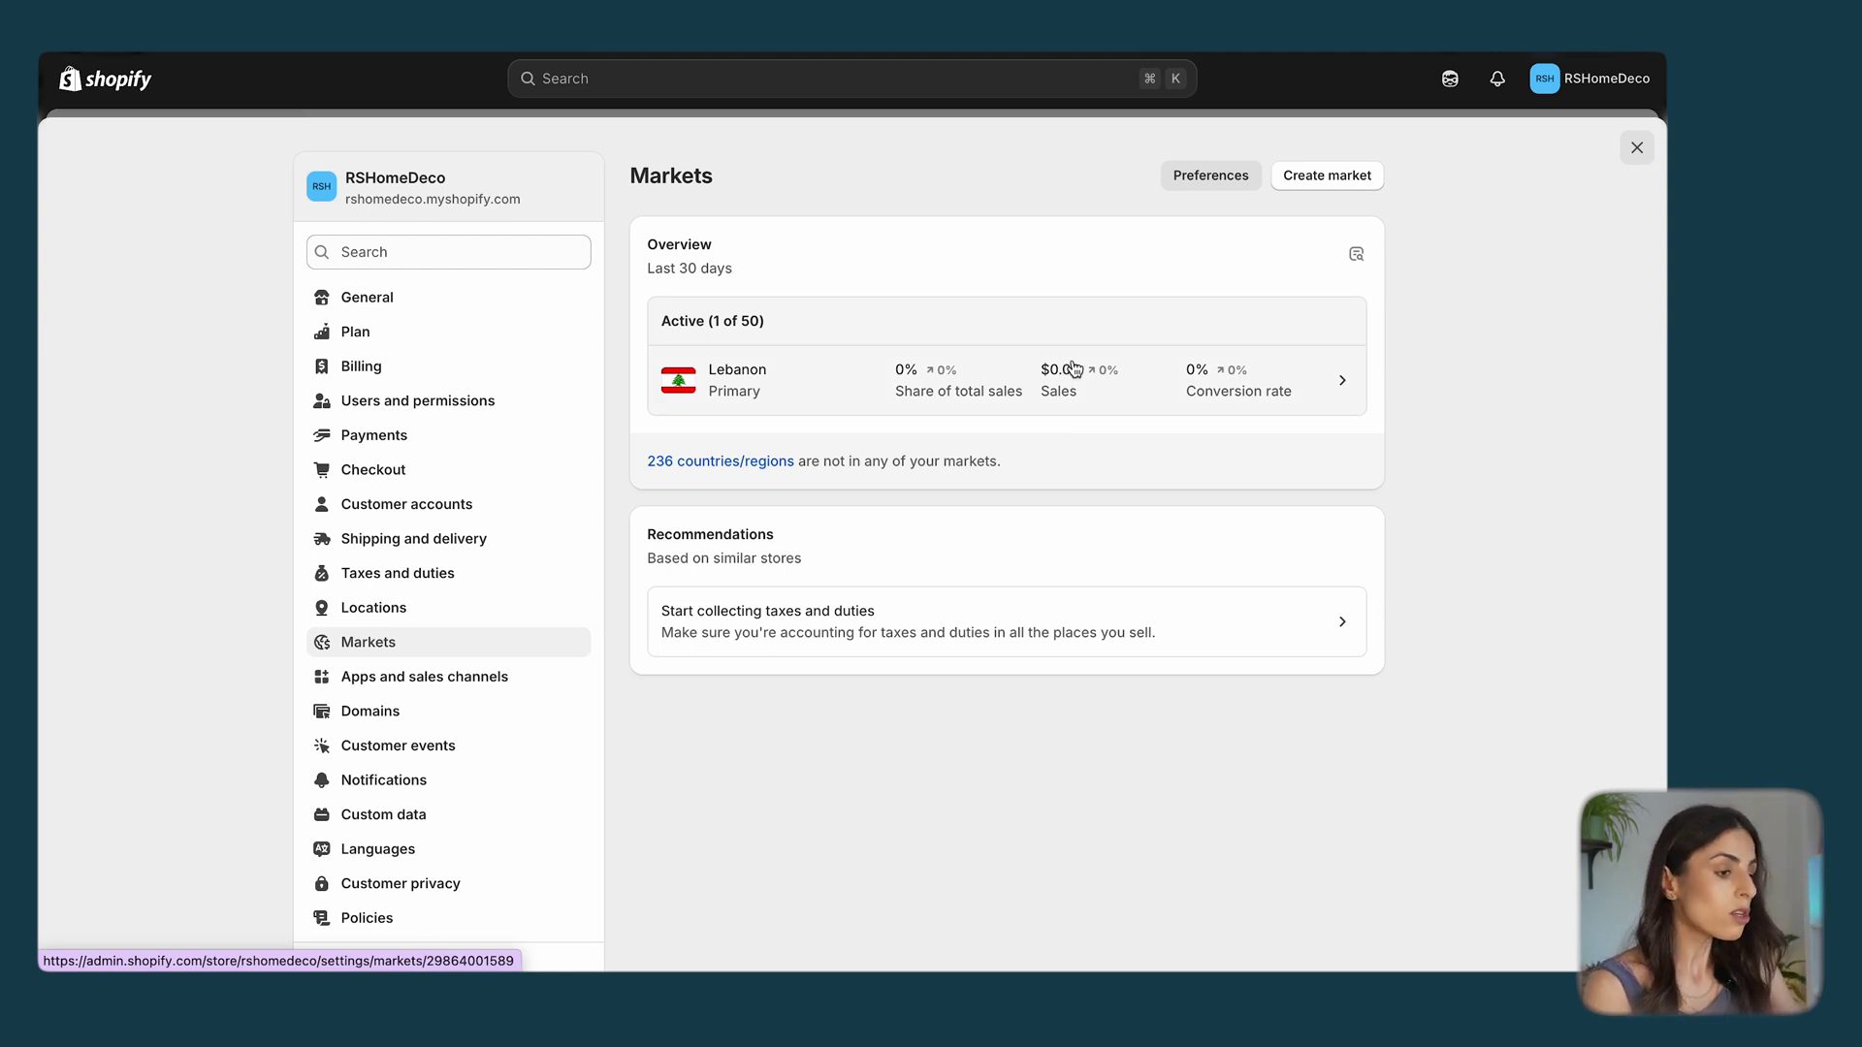
pyautogui.click(1315, 192)
pyautogui.click(604, 228)
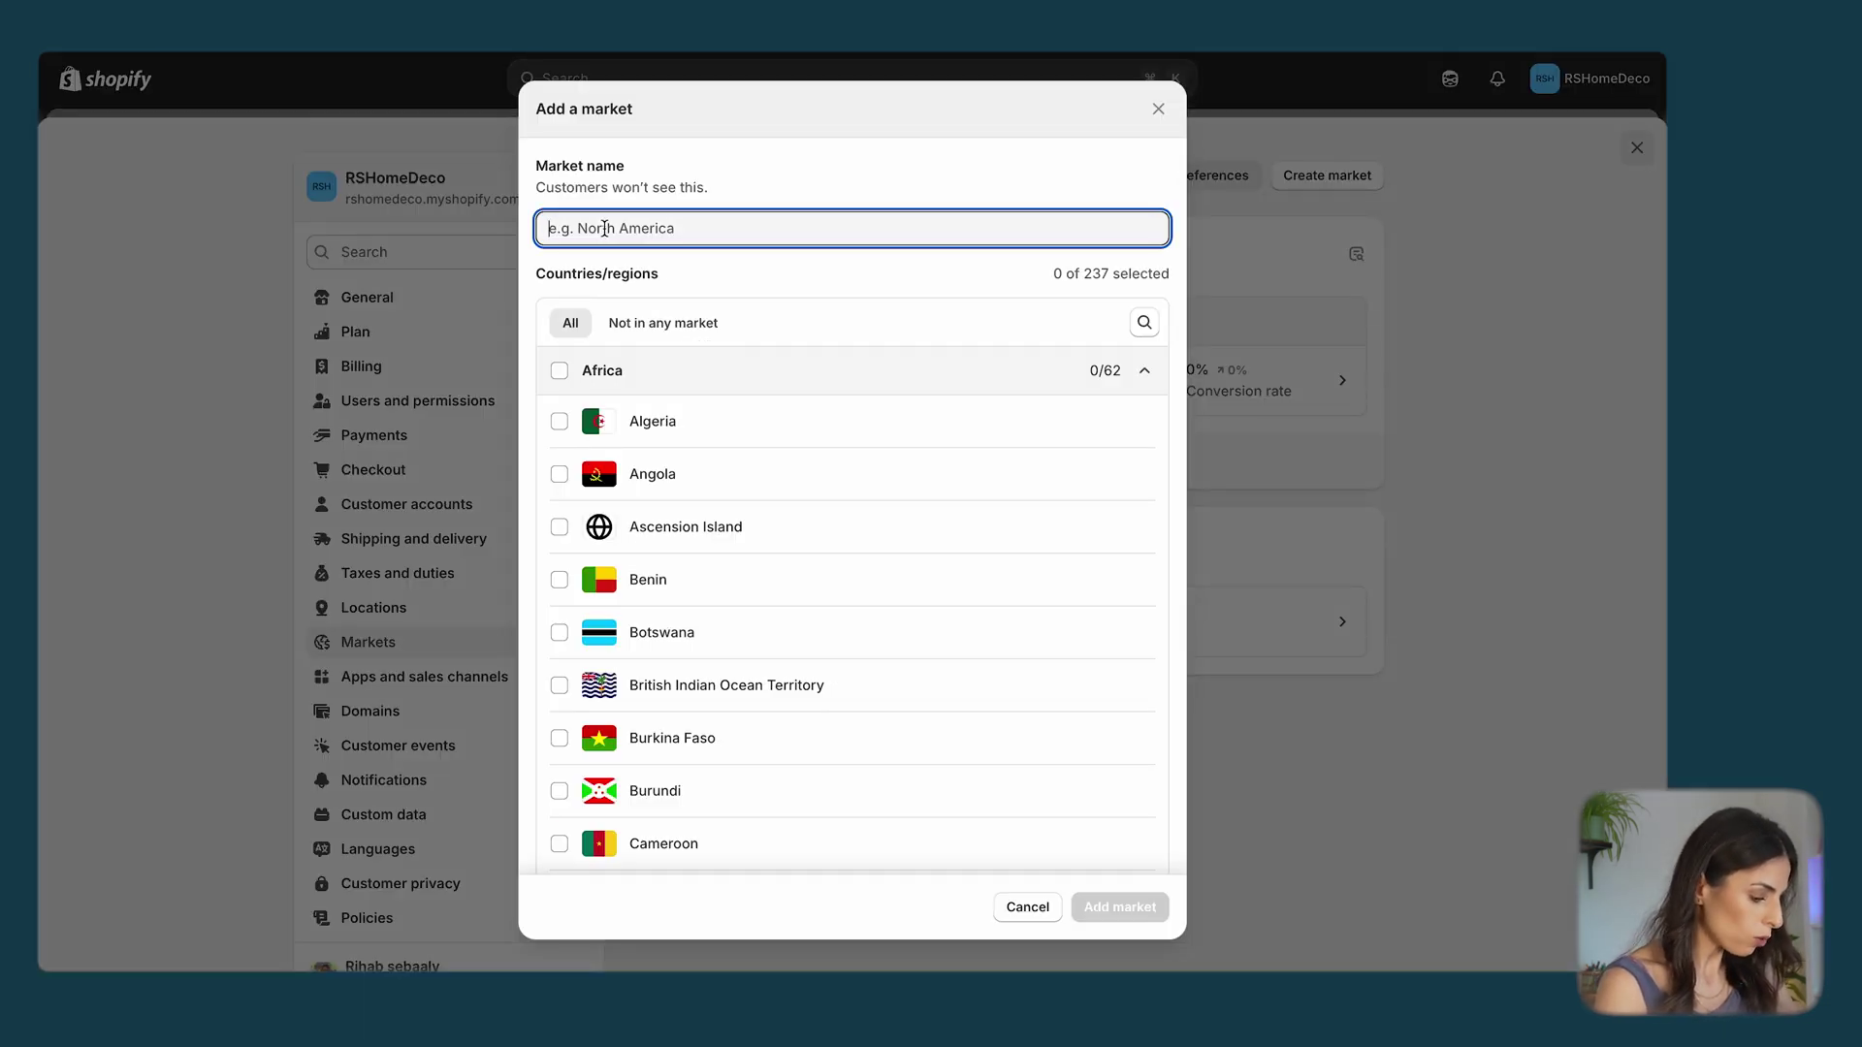
pyautogui.write('France')
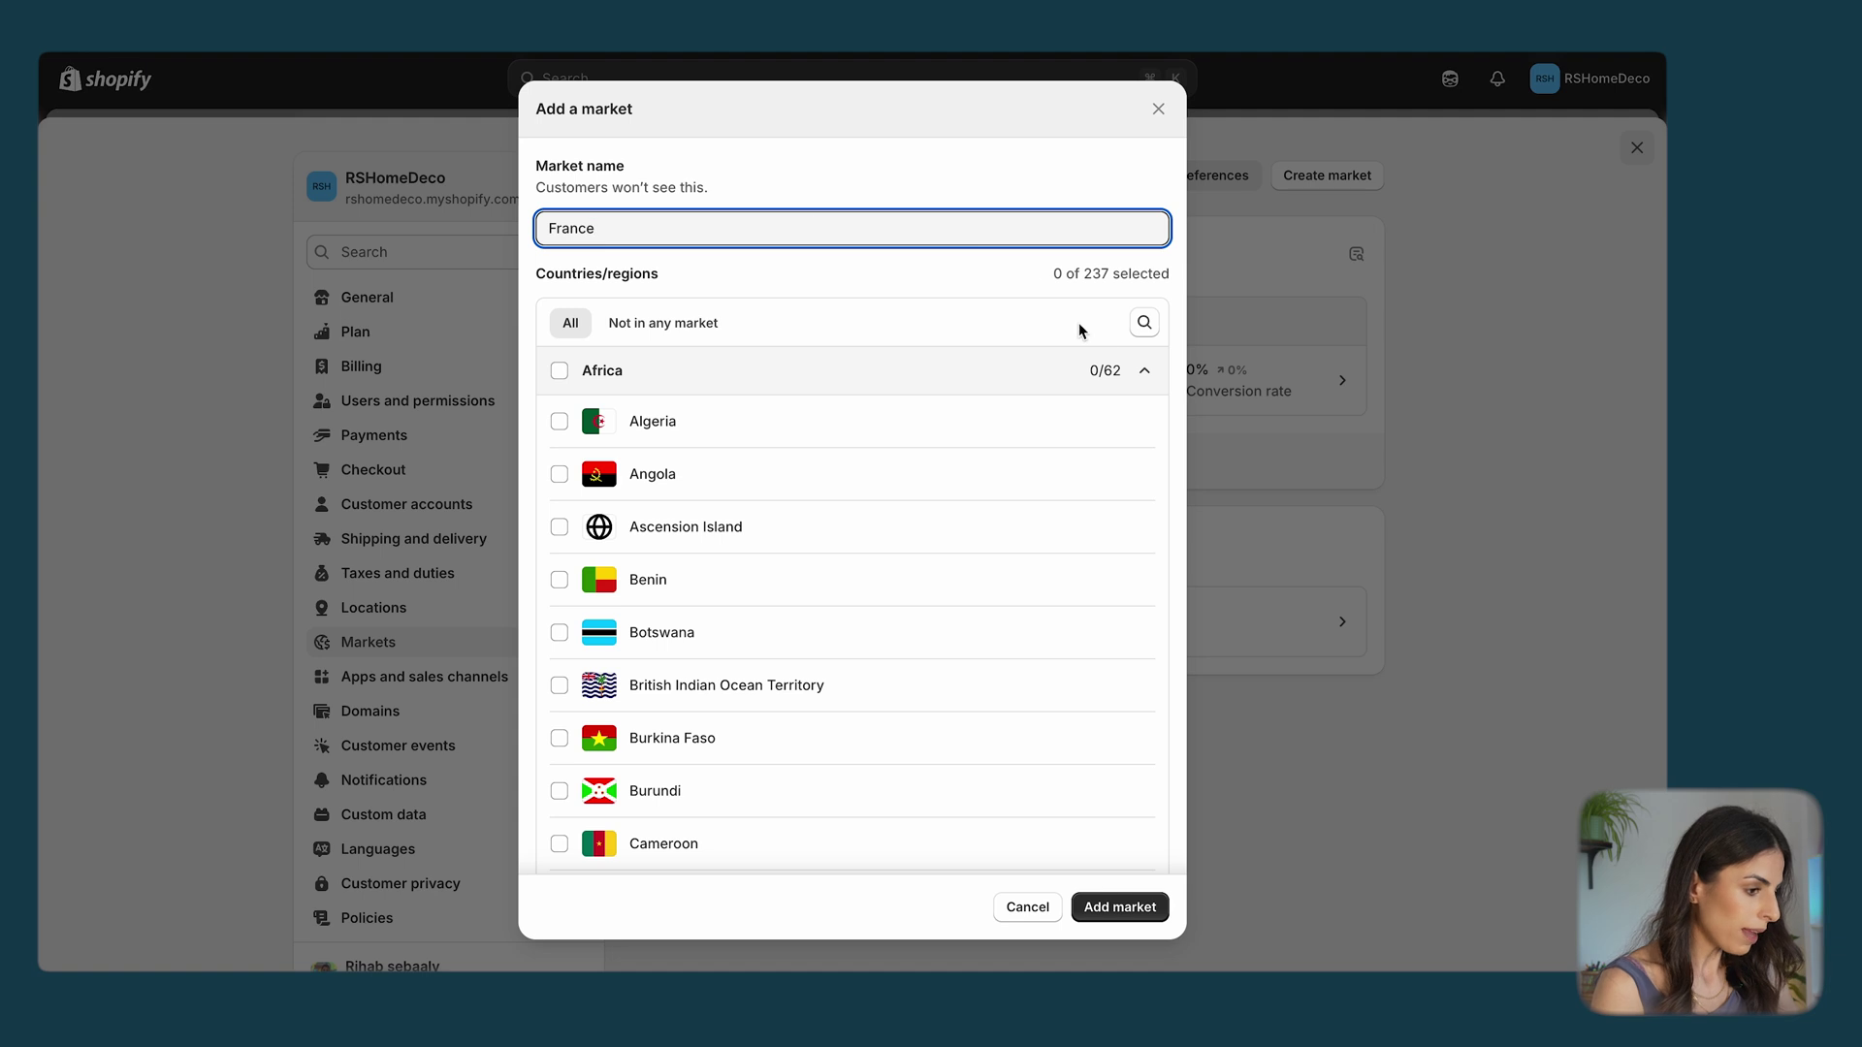
pyautogui.click(1144, 323)
pyautogui.write('France')
pyautogui.click(559, 602)
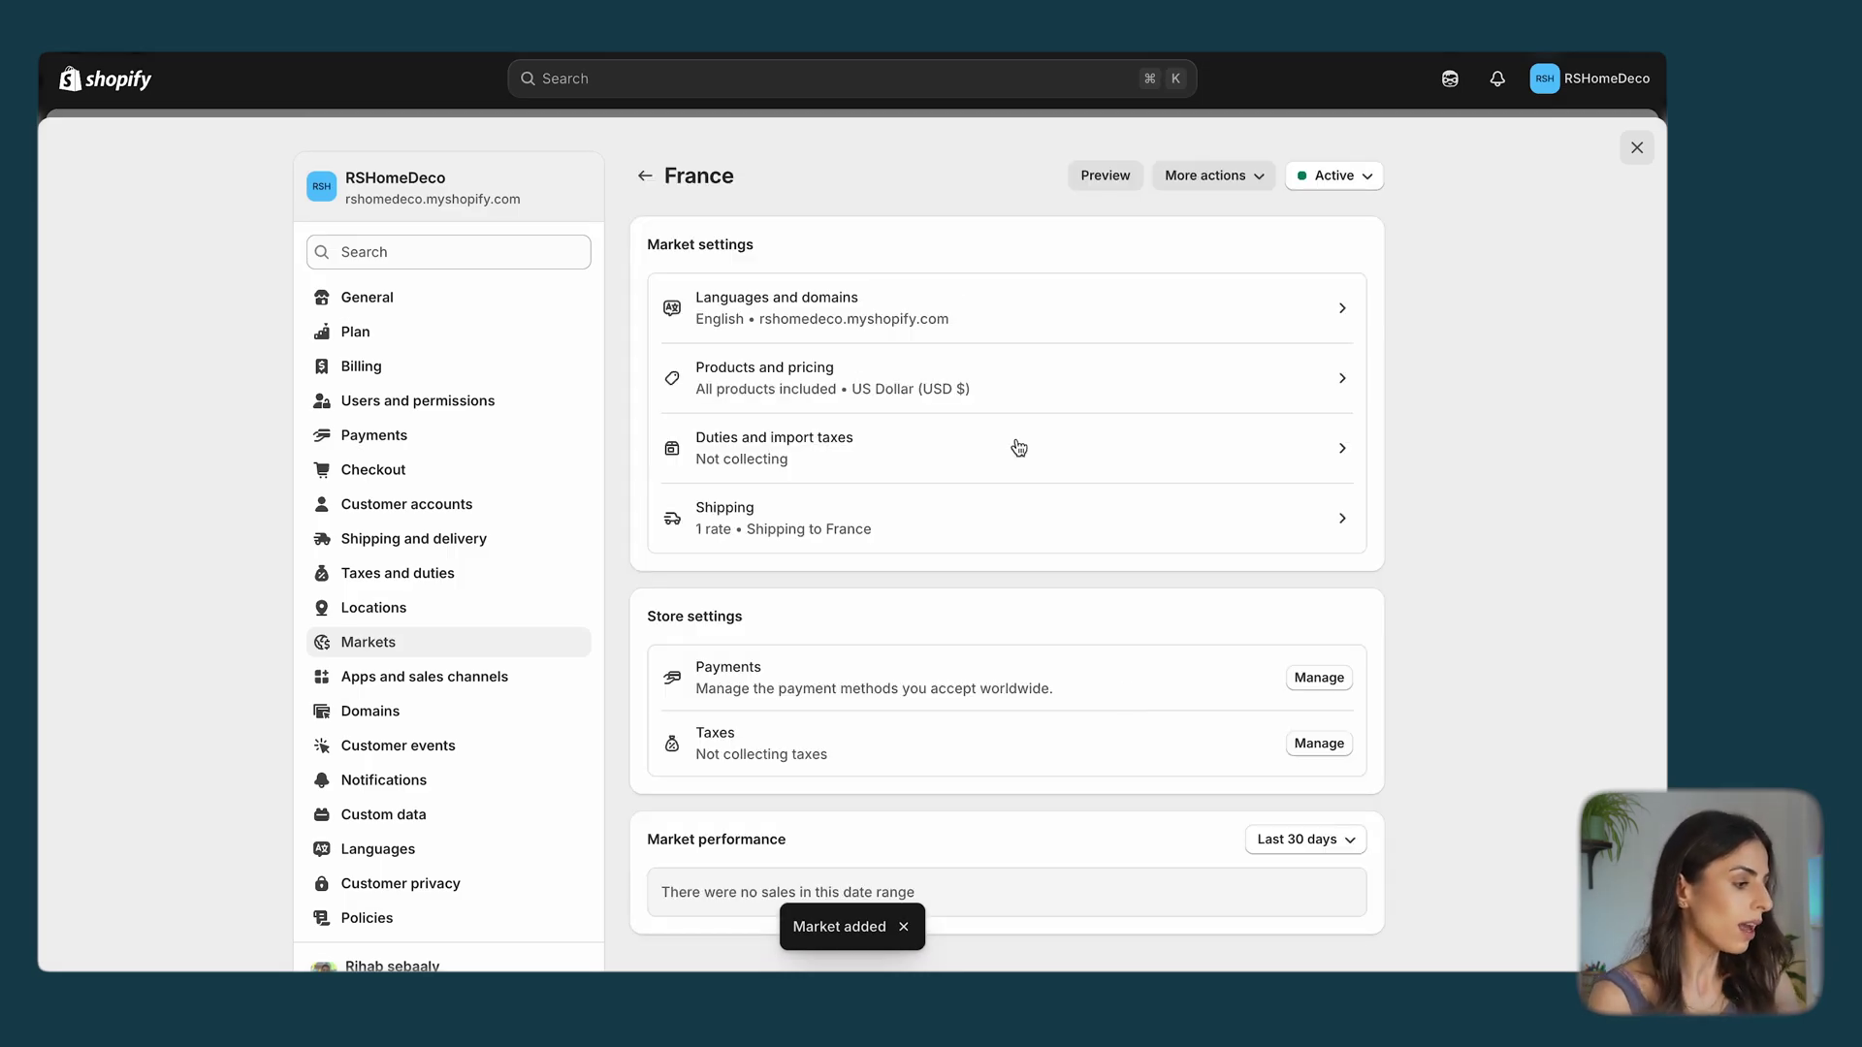
# Step: Install Shopify Translate & Adapt from the France market's Languages and domains page
pyautogui.click(1003, 324)
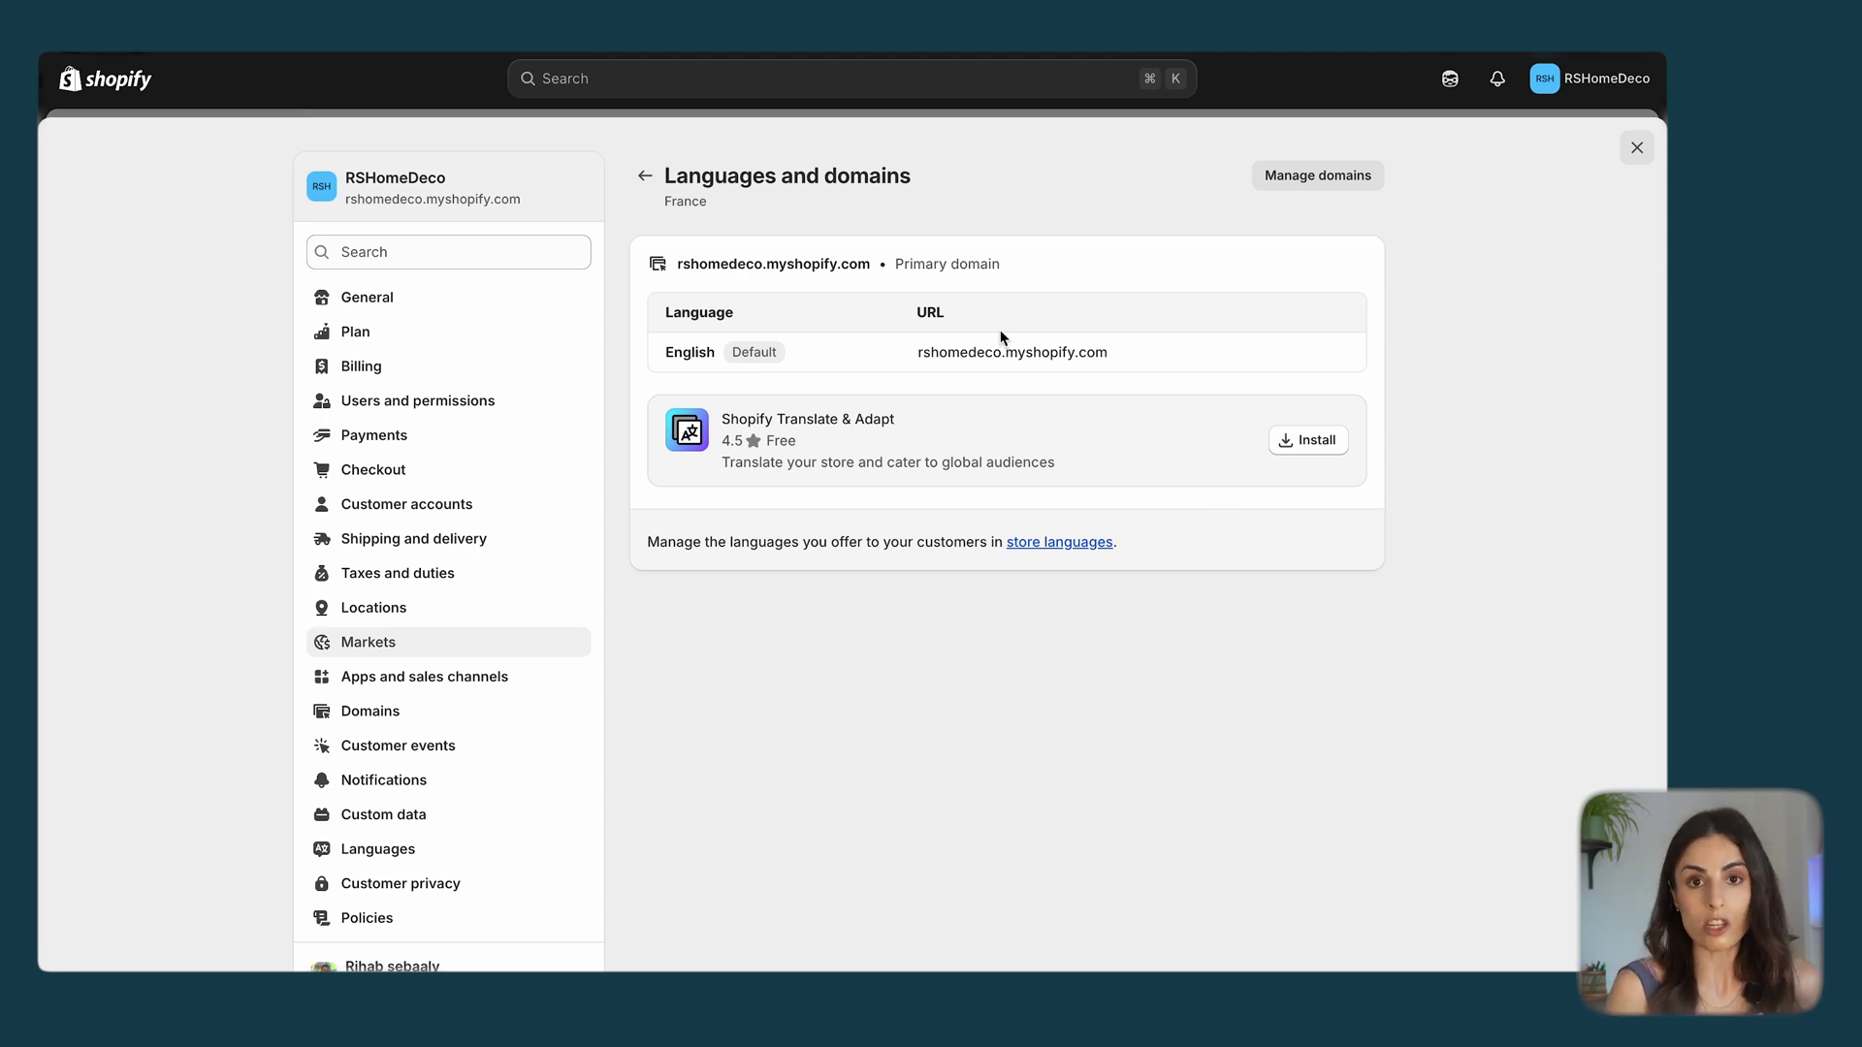
pyautogui.click(1305, 452)
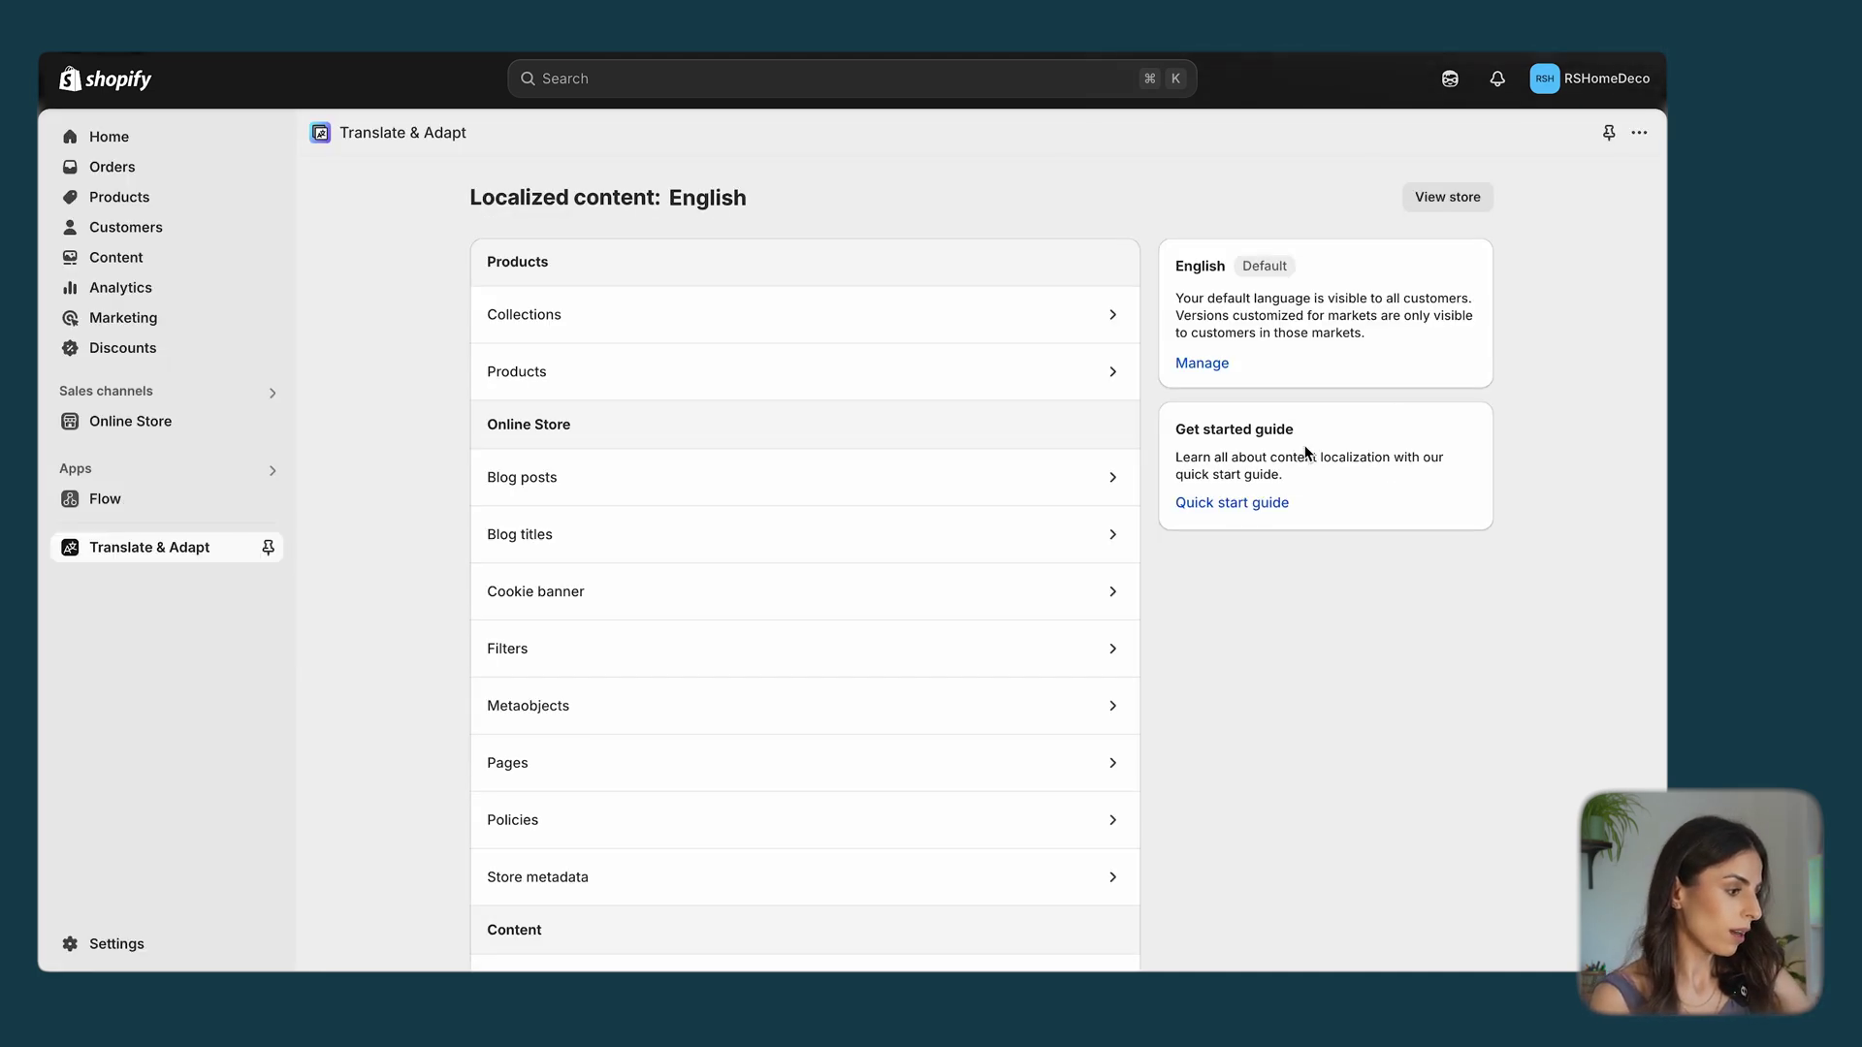
pyautogui.scroll(-6, 1028, 500)
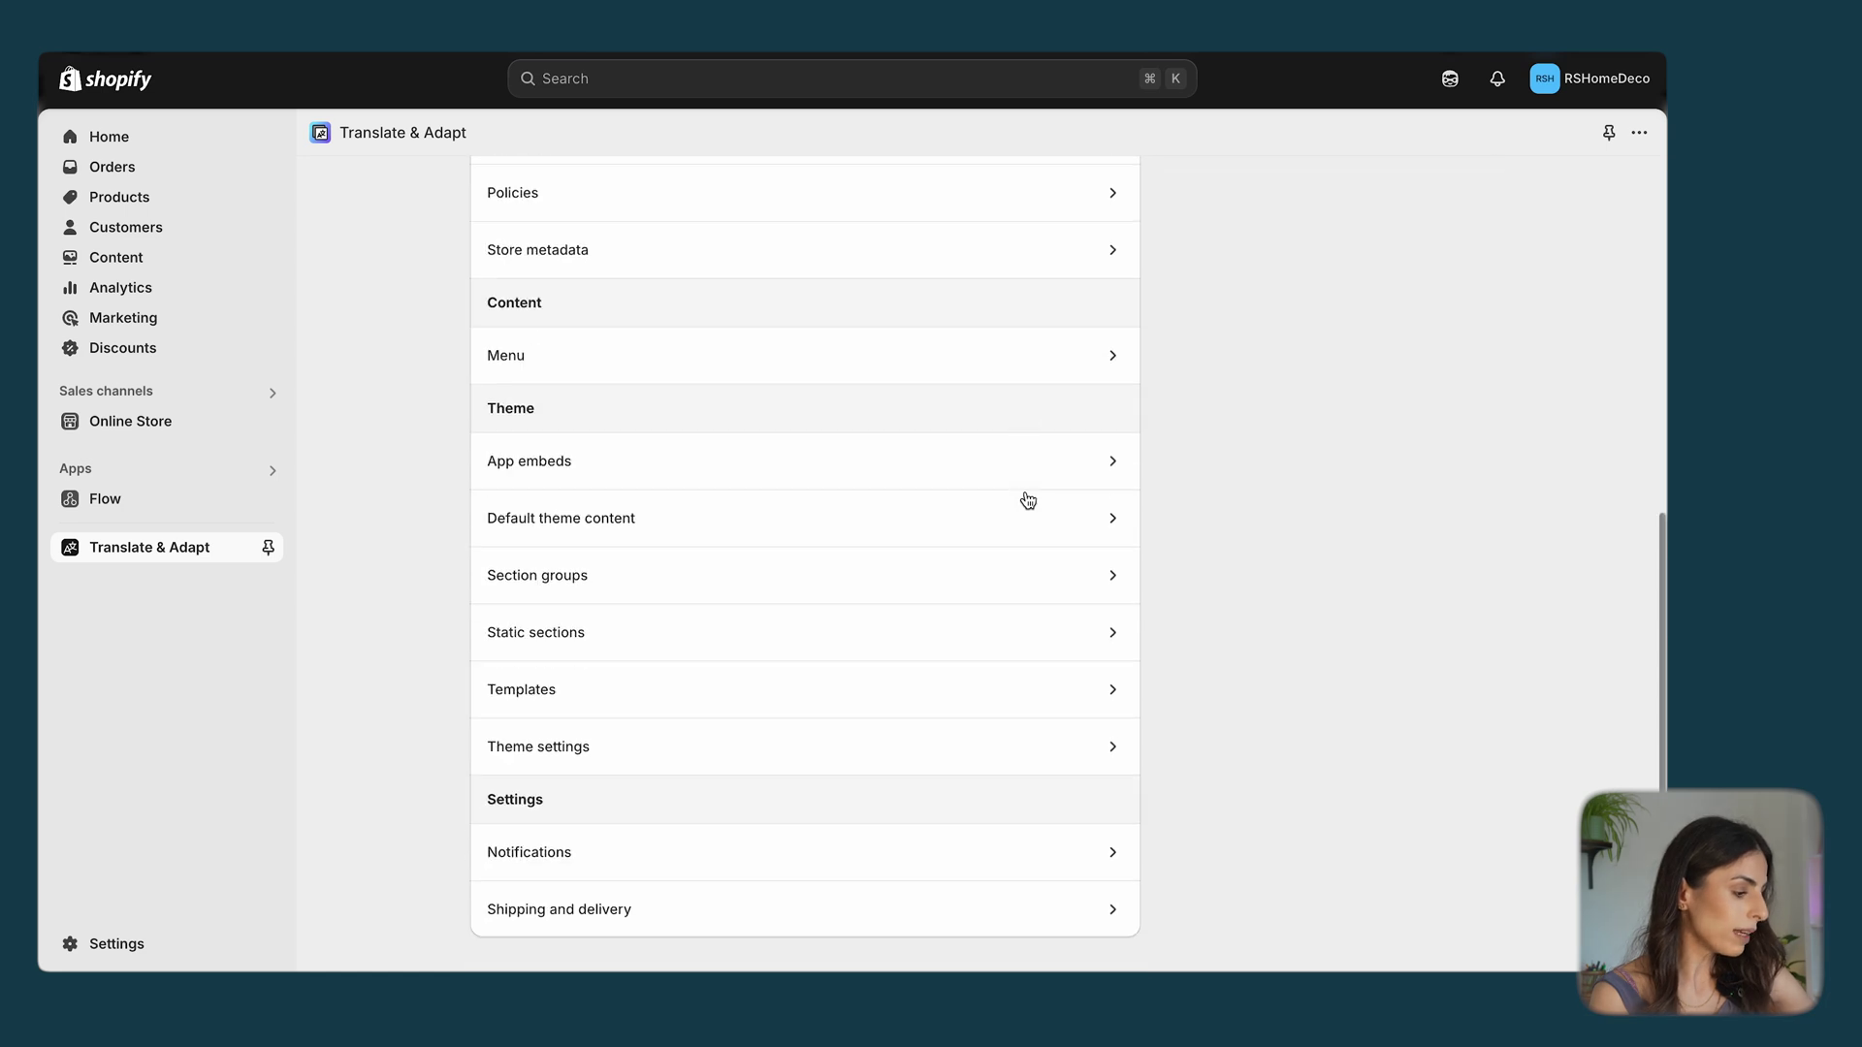
pyautogui.scroll(6, 1028, 500)
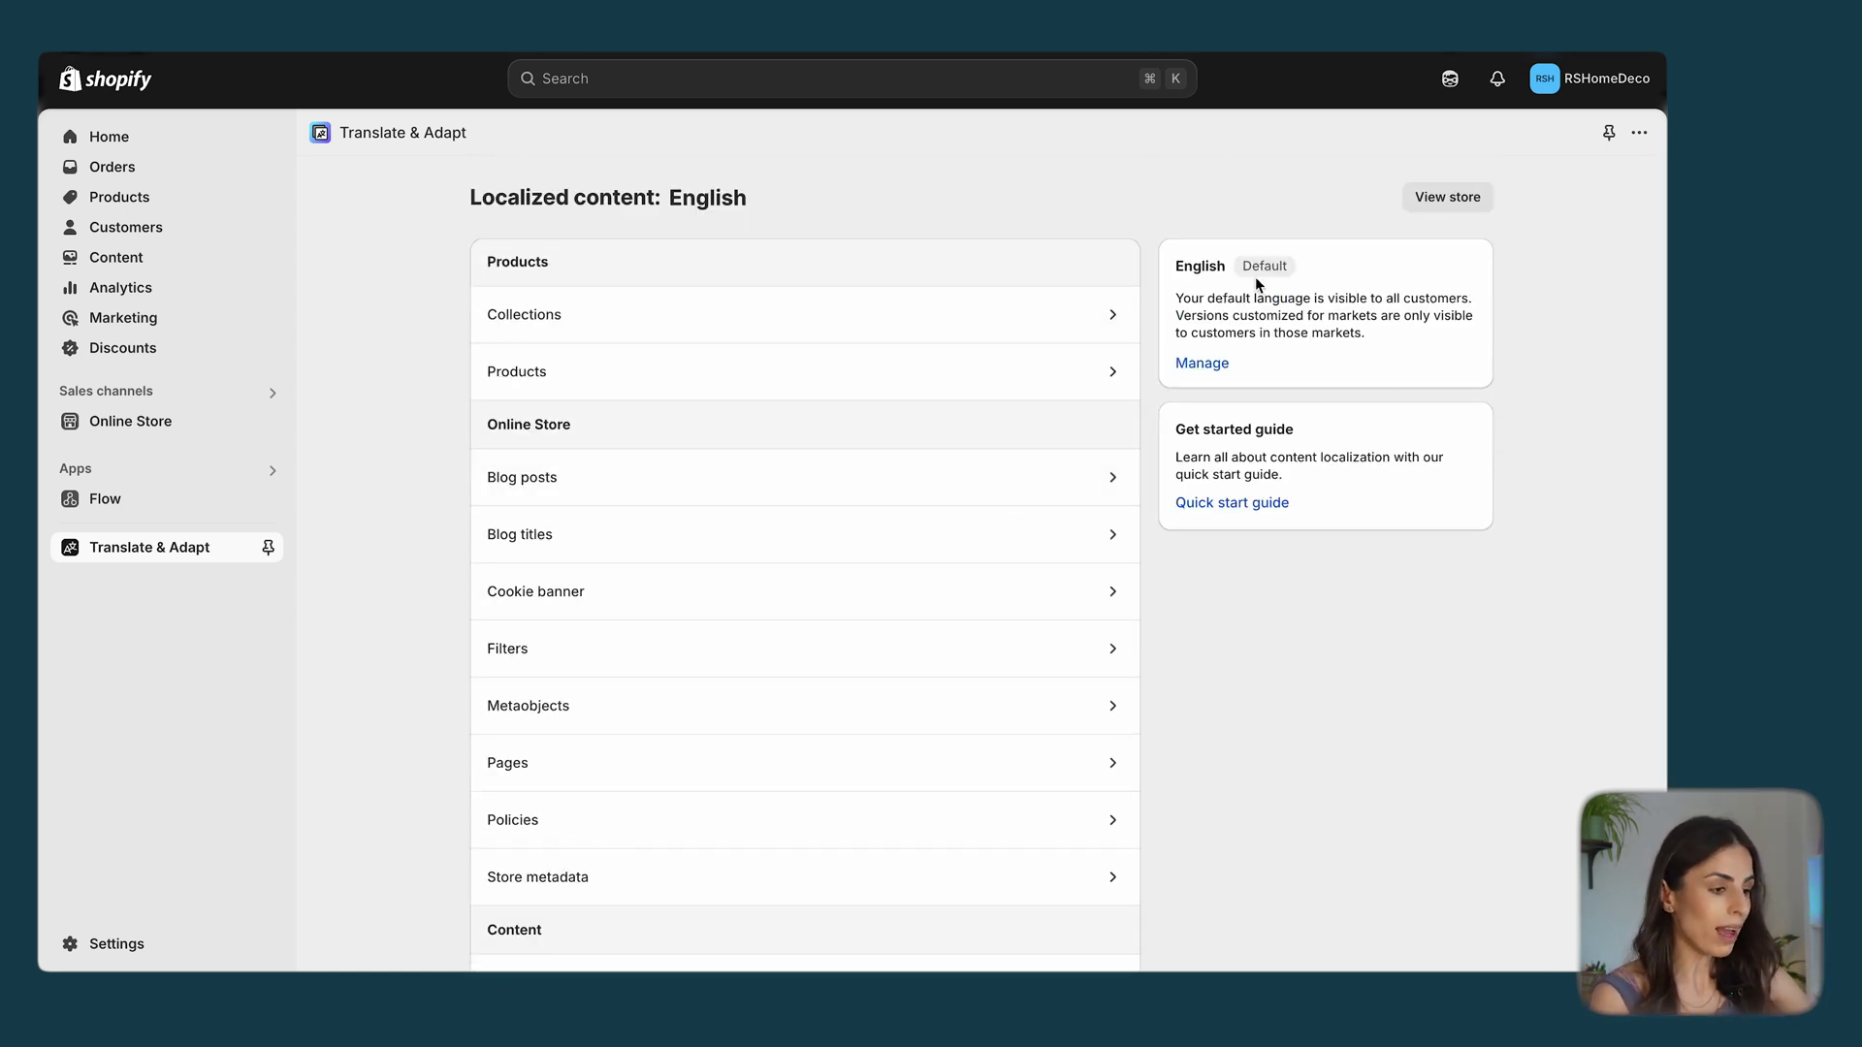
# Step: Add French through Manage languages and view its content in Translate & Adapt
pyautogui.click(1203, 364)
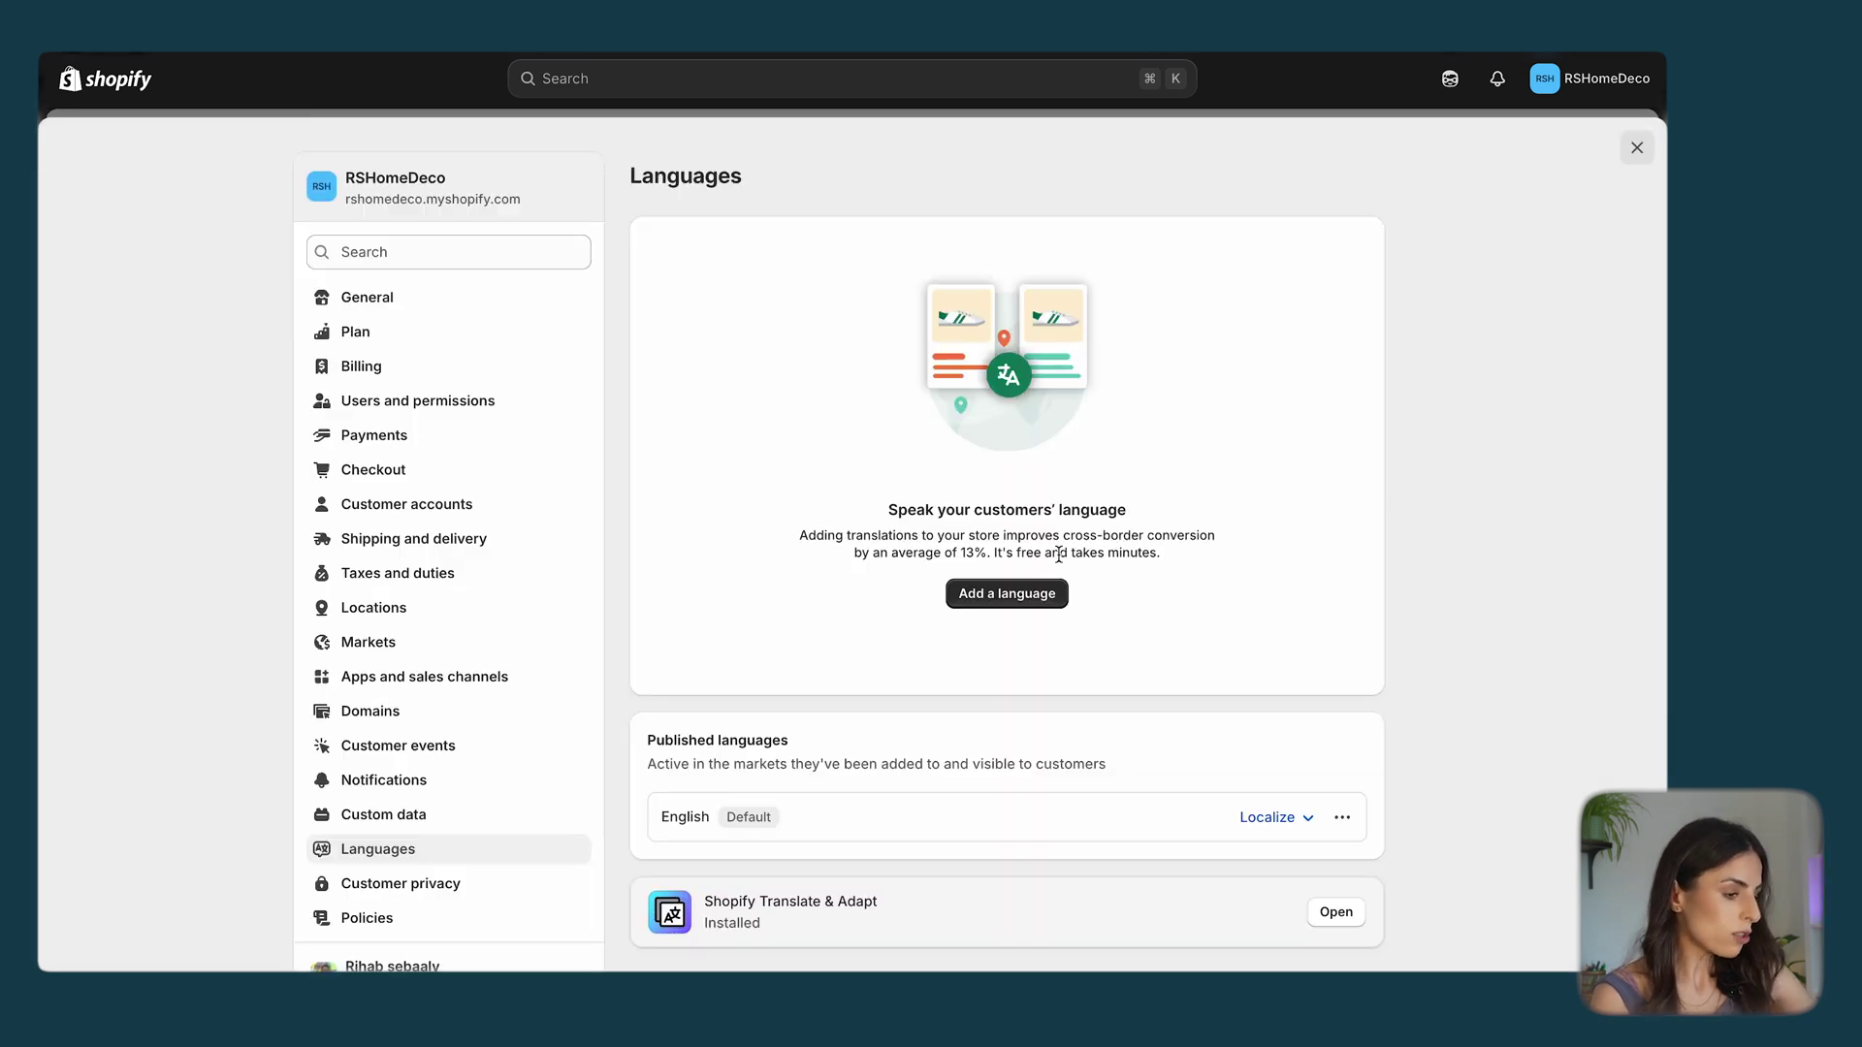
pyautogui.click(1010, 593)
pyautogui.click(808, 512)
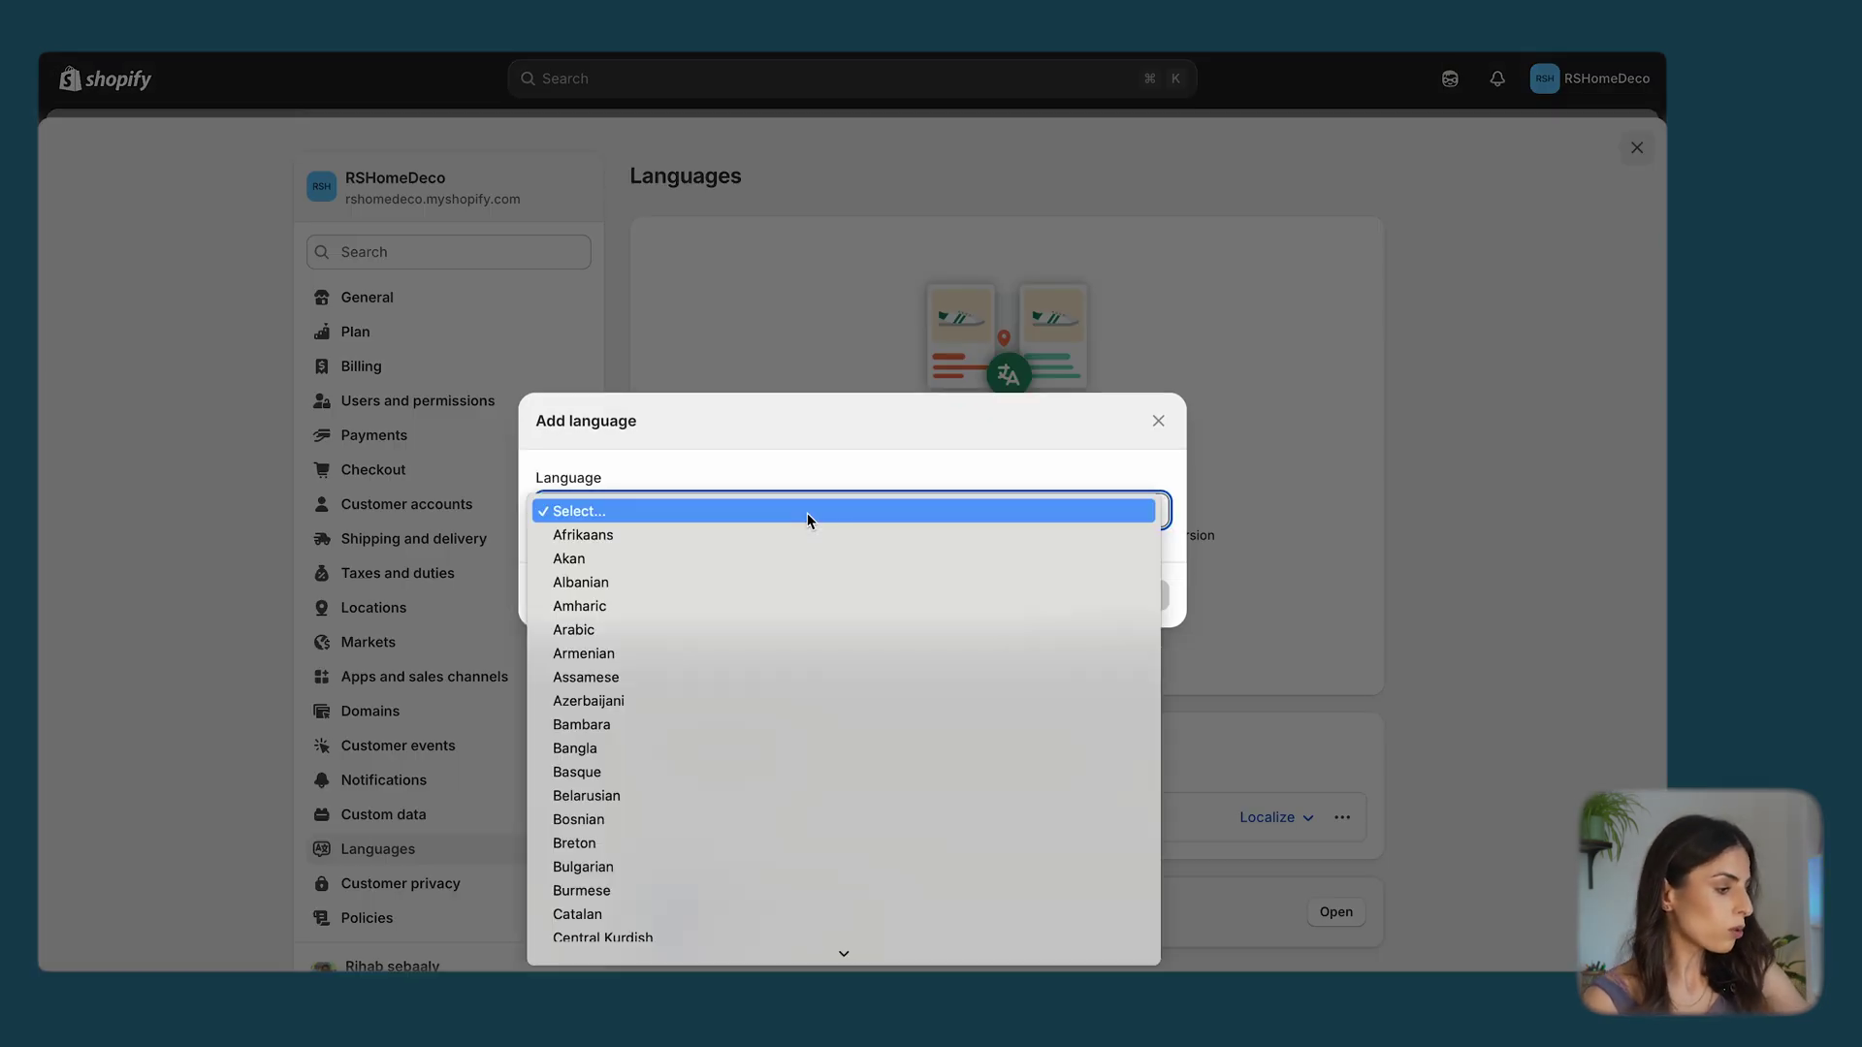
pyautogui.press('f')
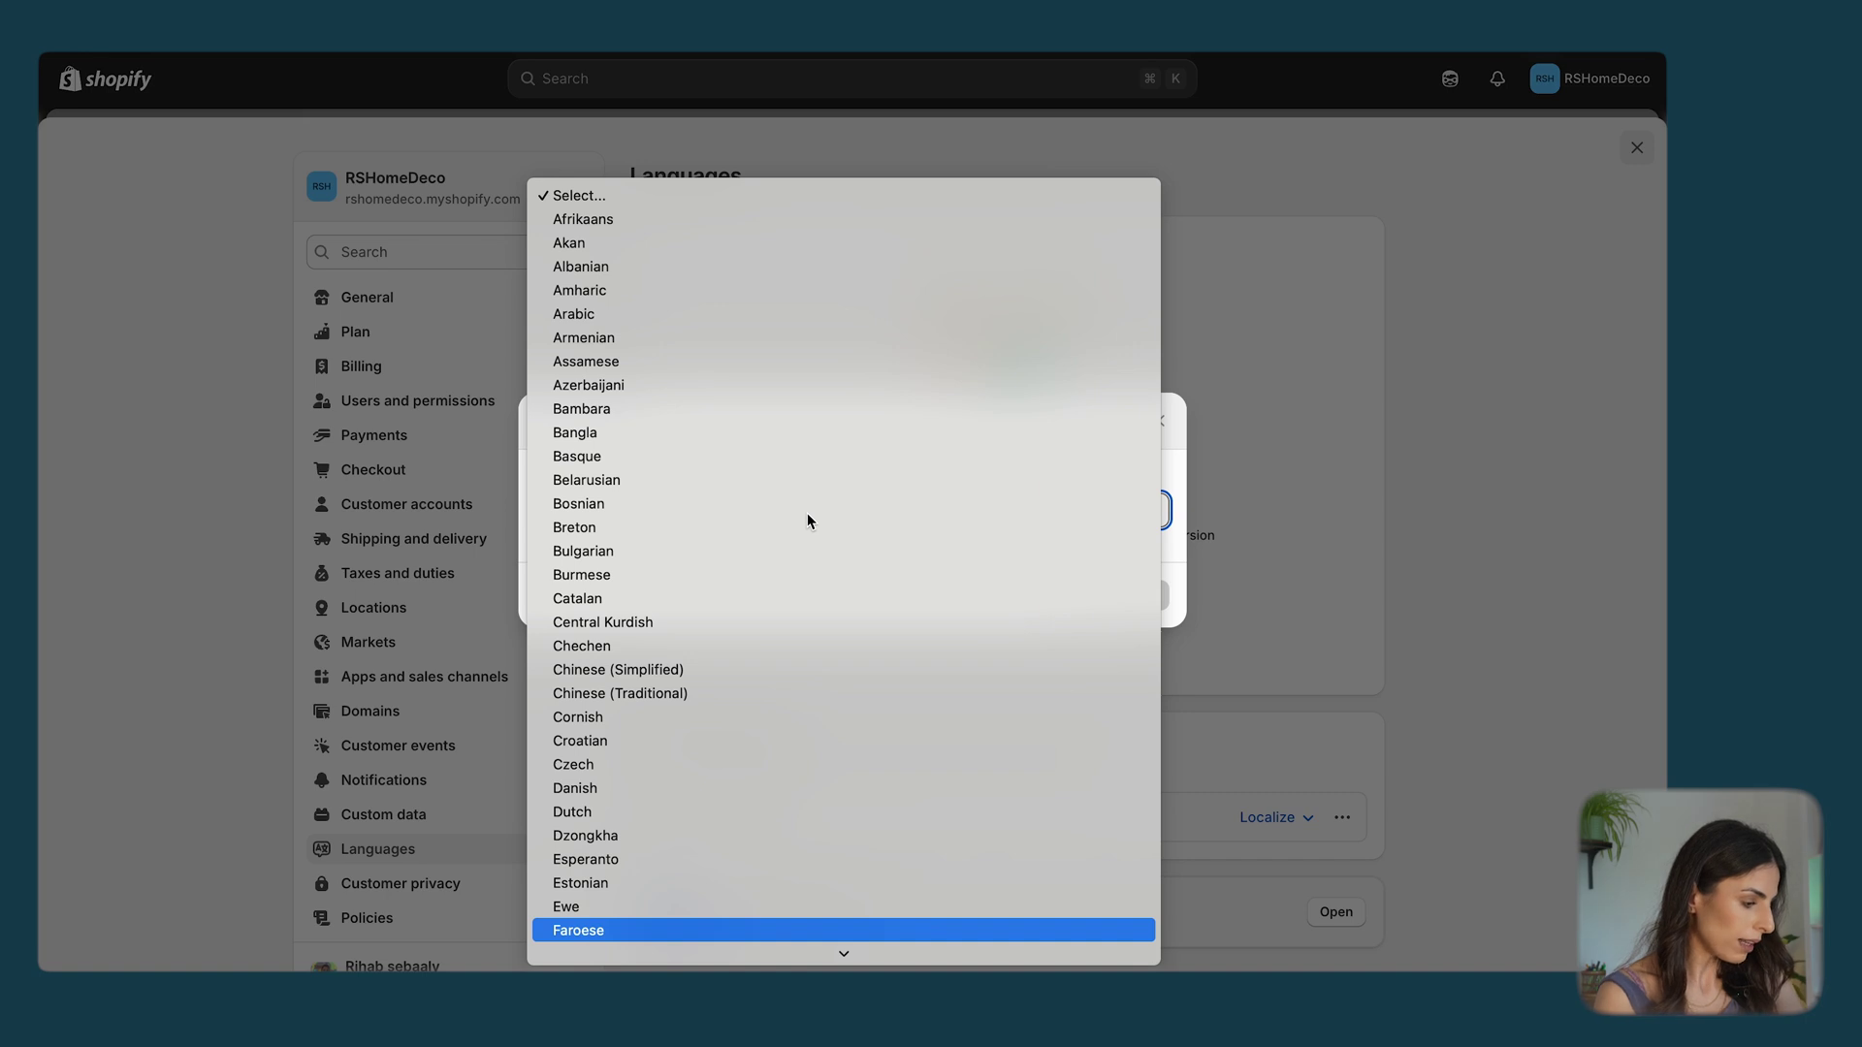
pyautogui.scroll(-5, 645, 884)
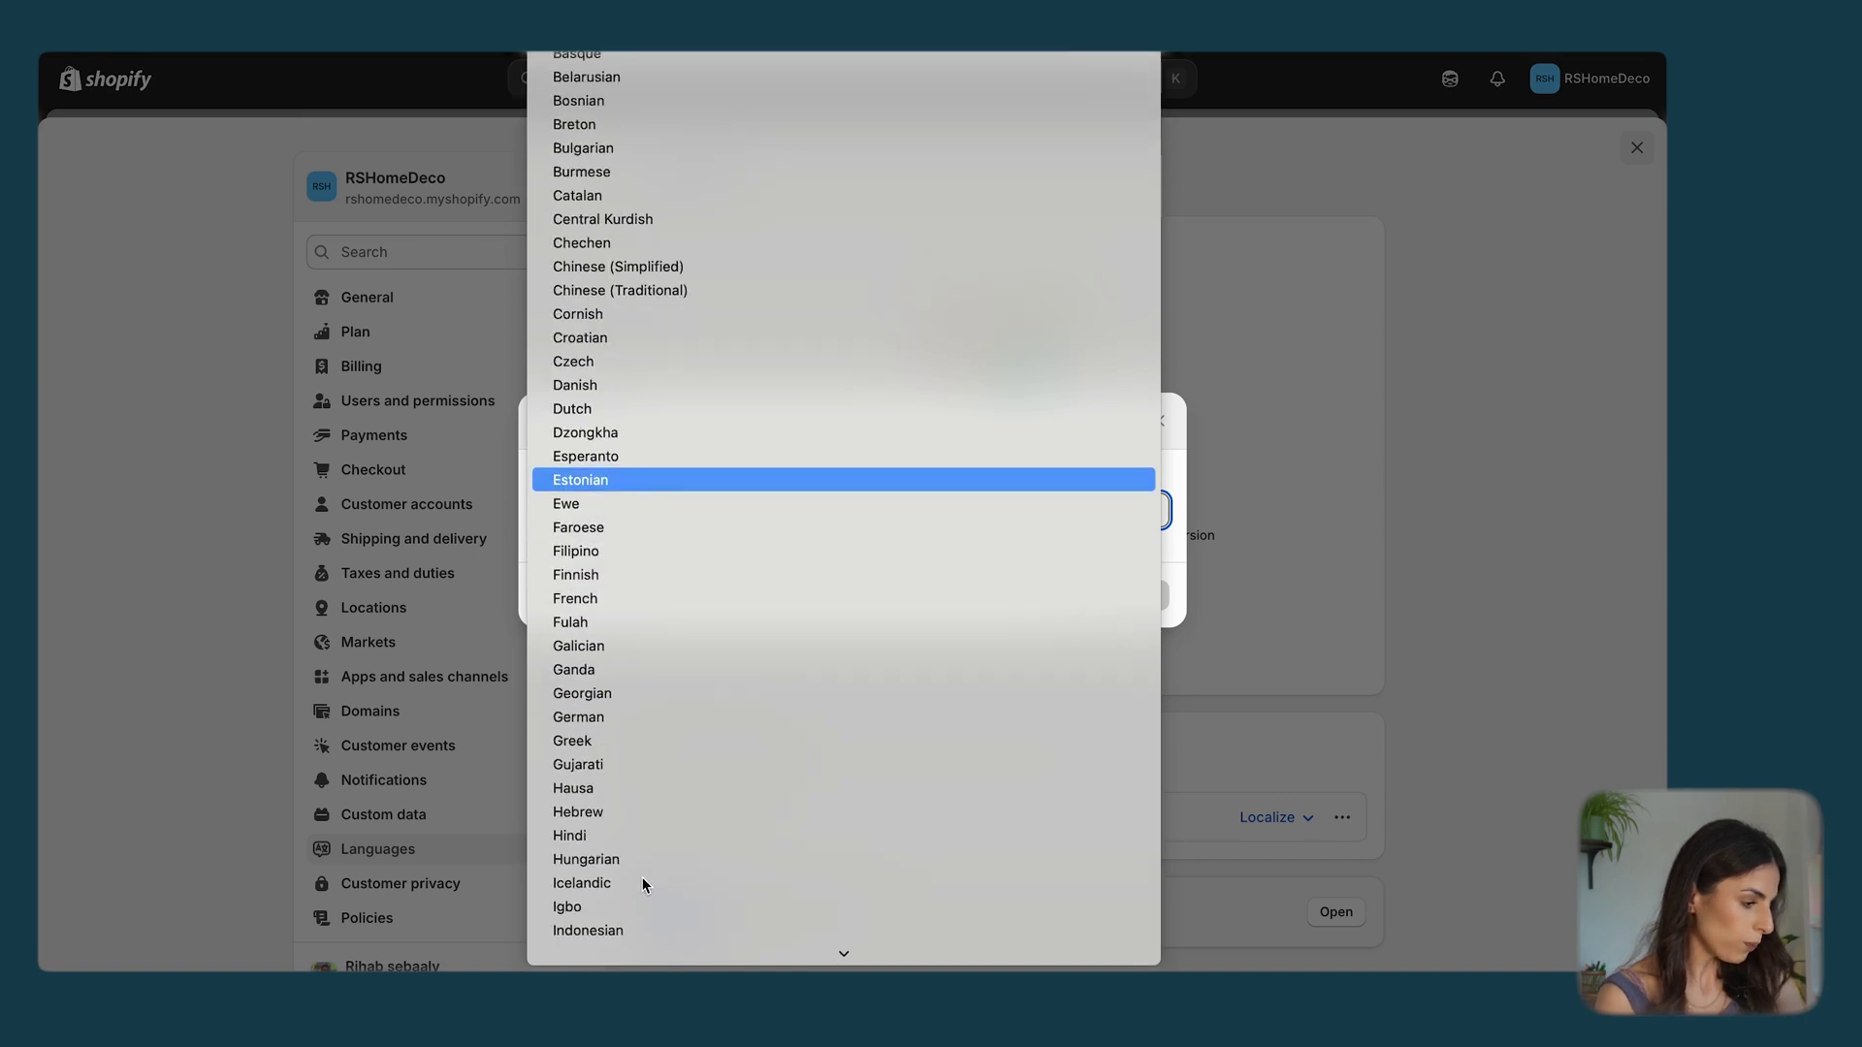
pyautogui.click(582, 599)
pyautogui.click(1144, 640)
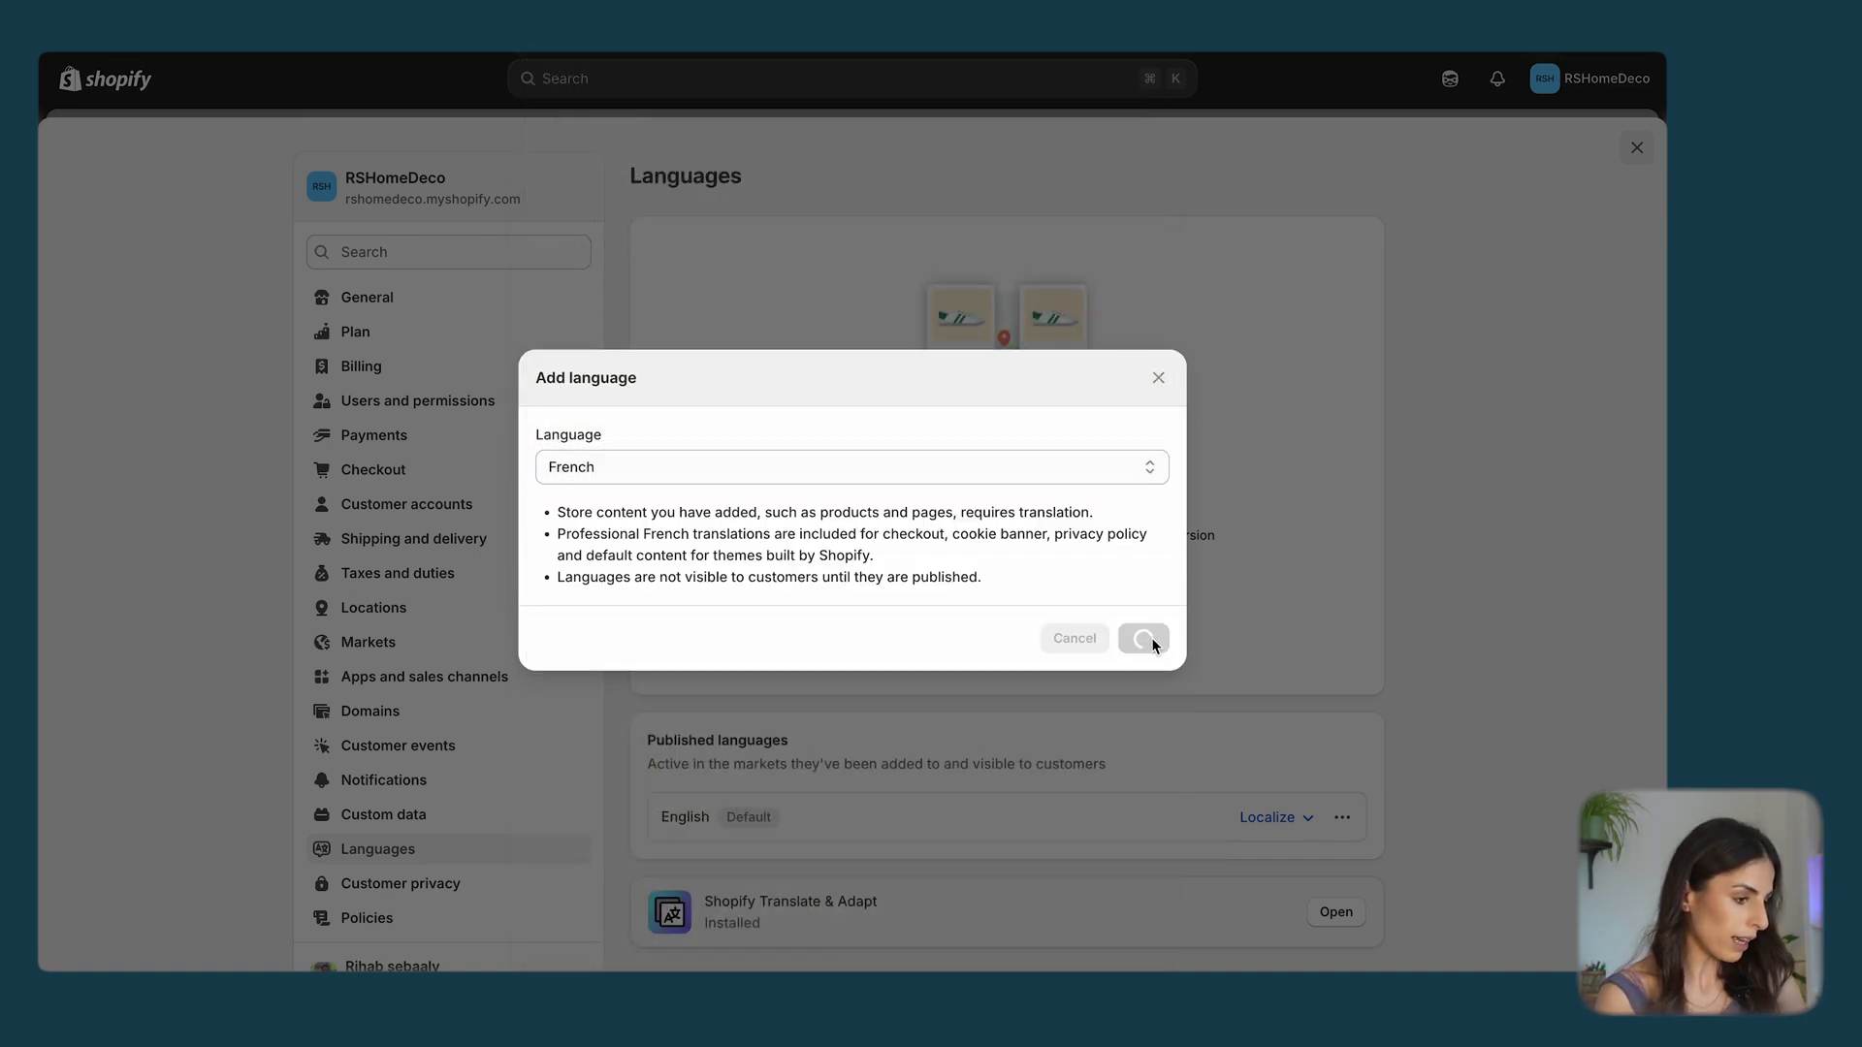
pyautogui.click(1268, 613)
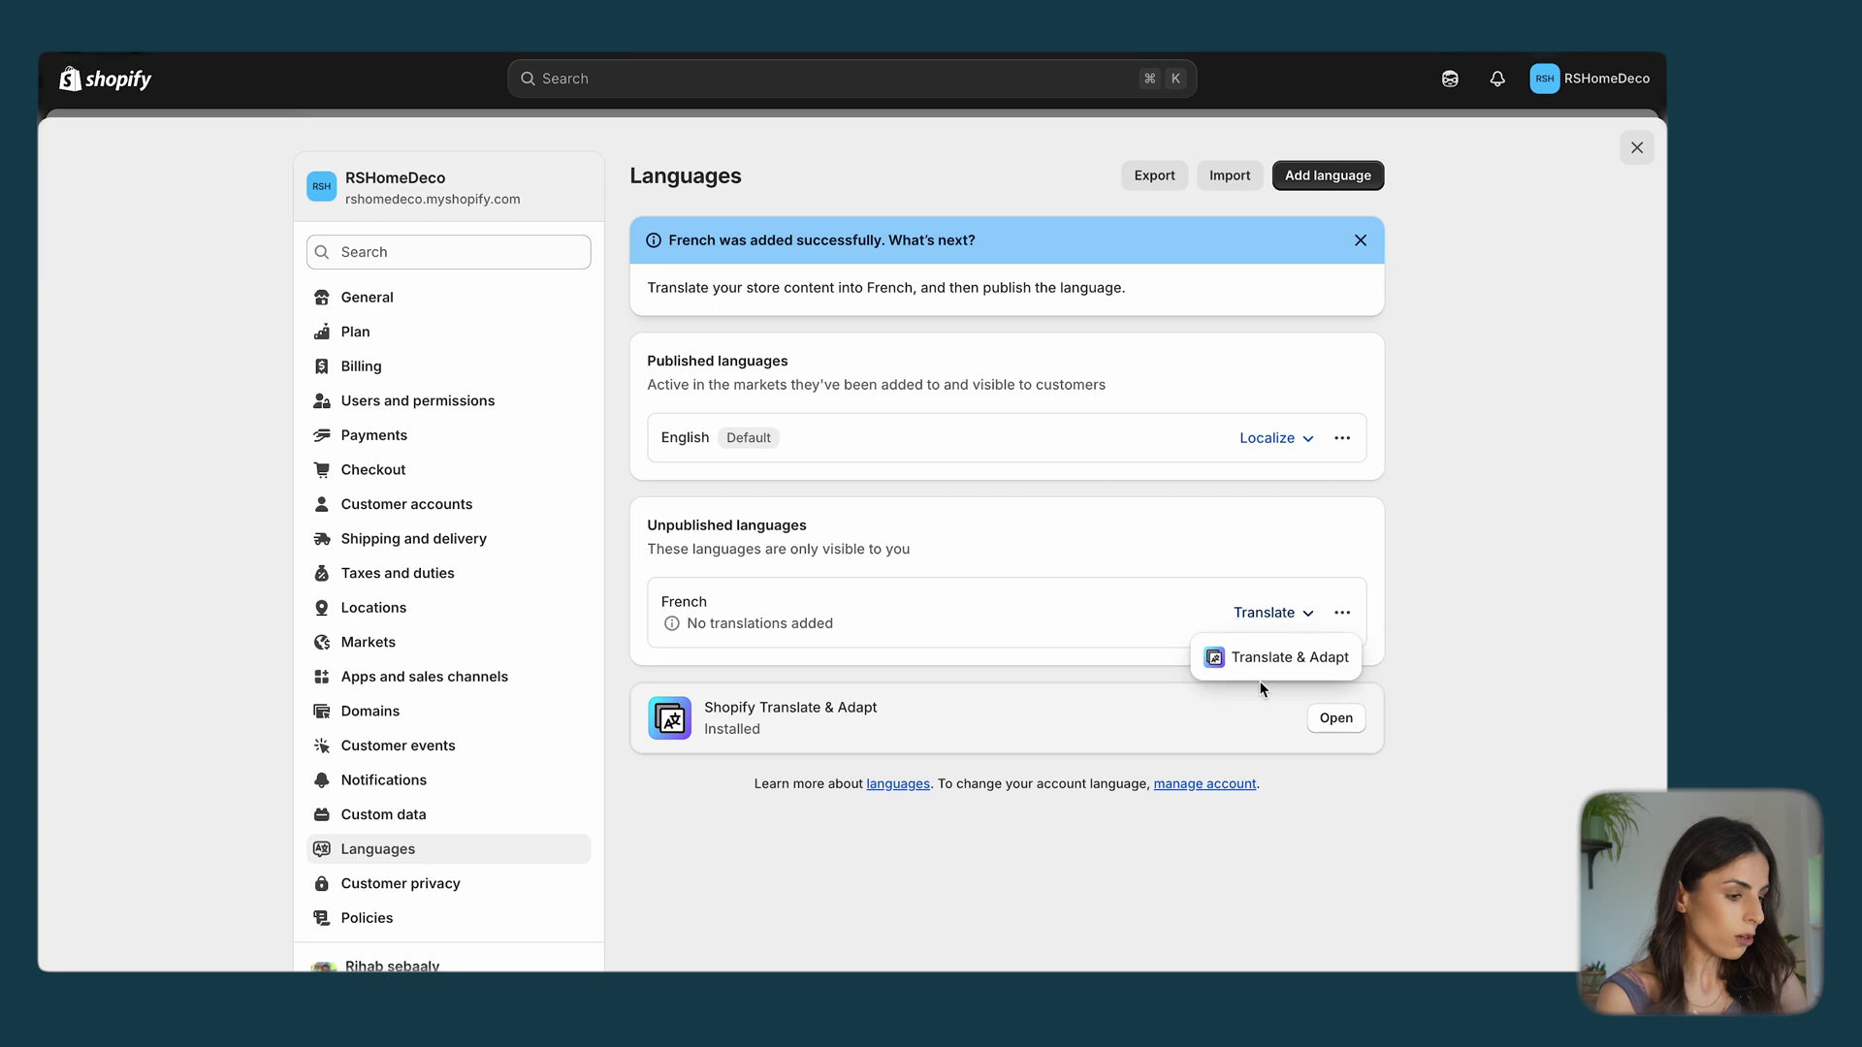
pyautogui.click(1265, 659)
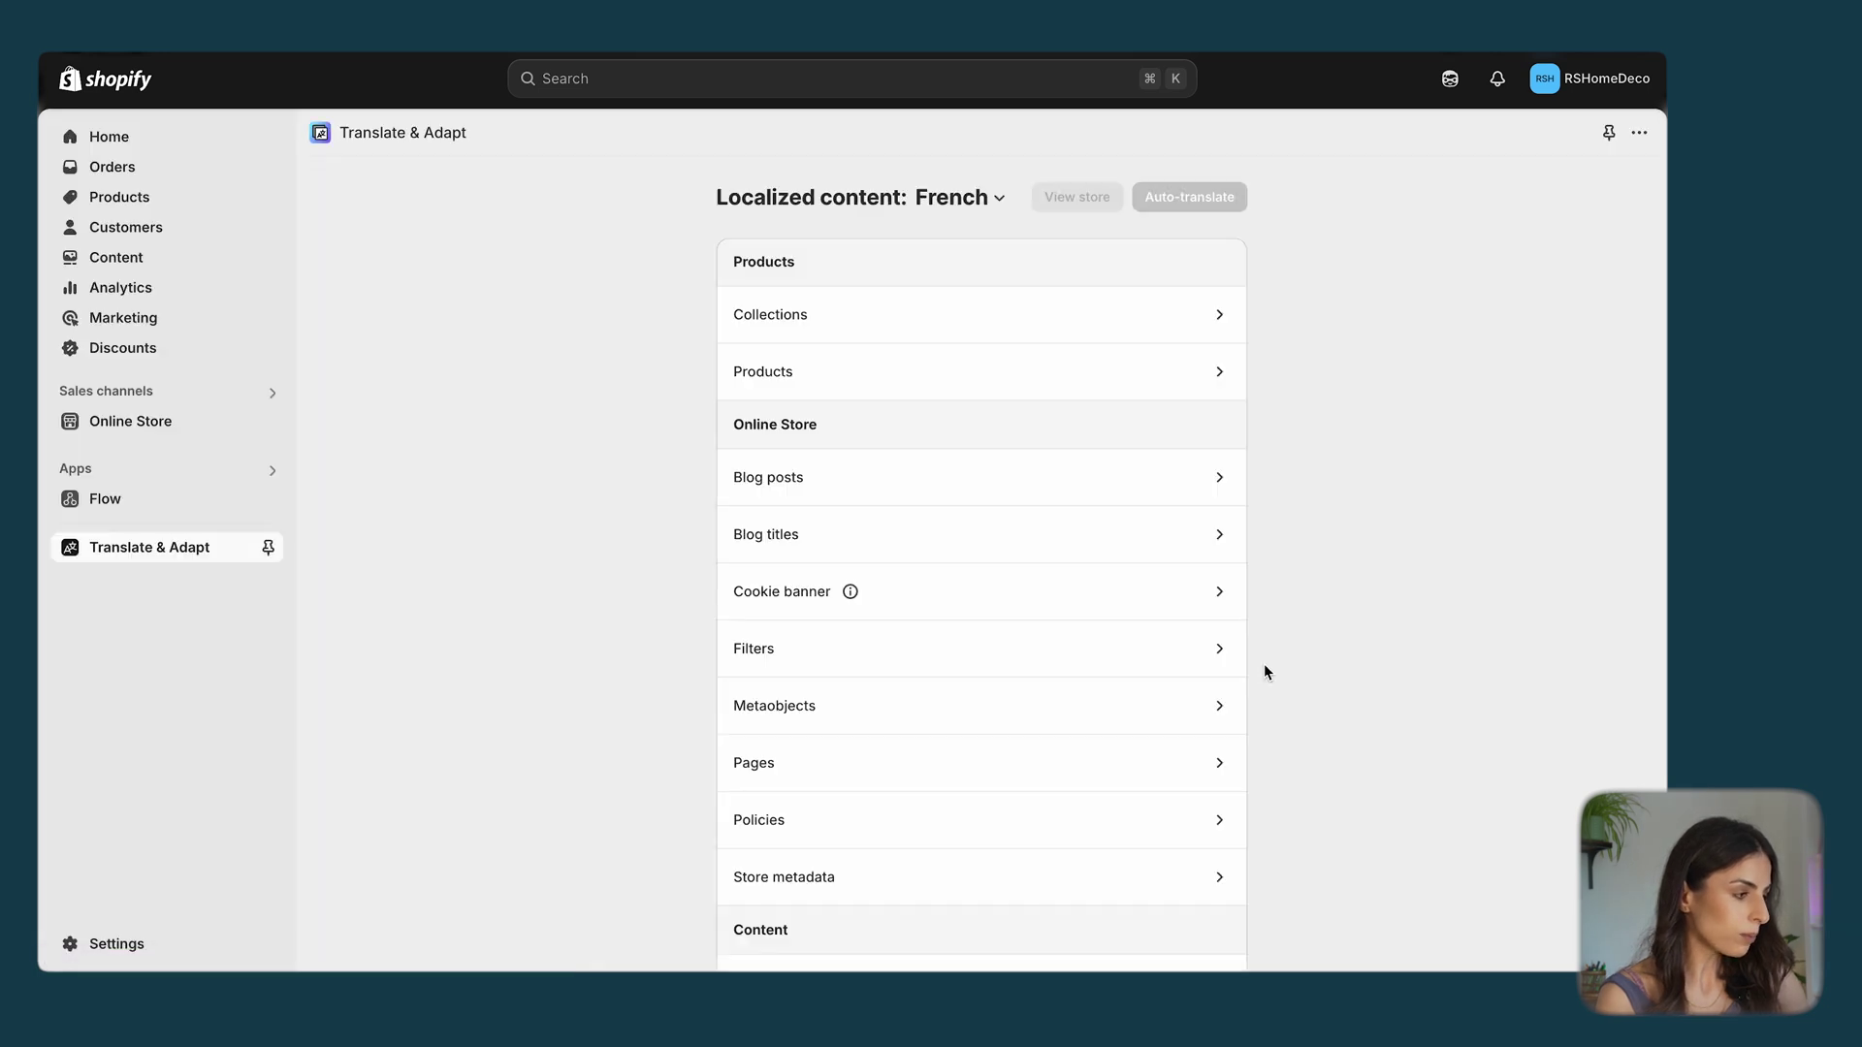
# Step: Run Auto-translate to translate the store's content into French
pyautogui.click(1280, 197)
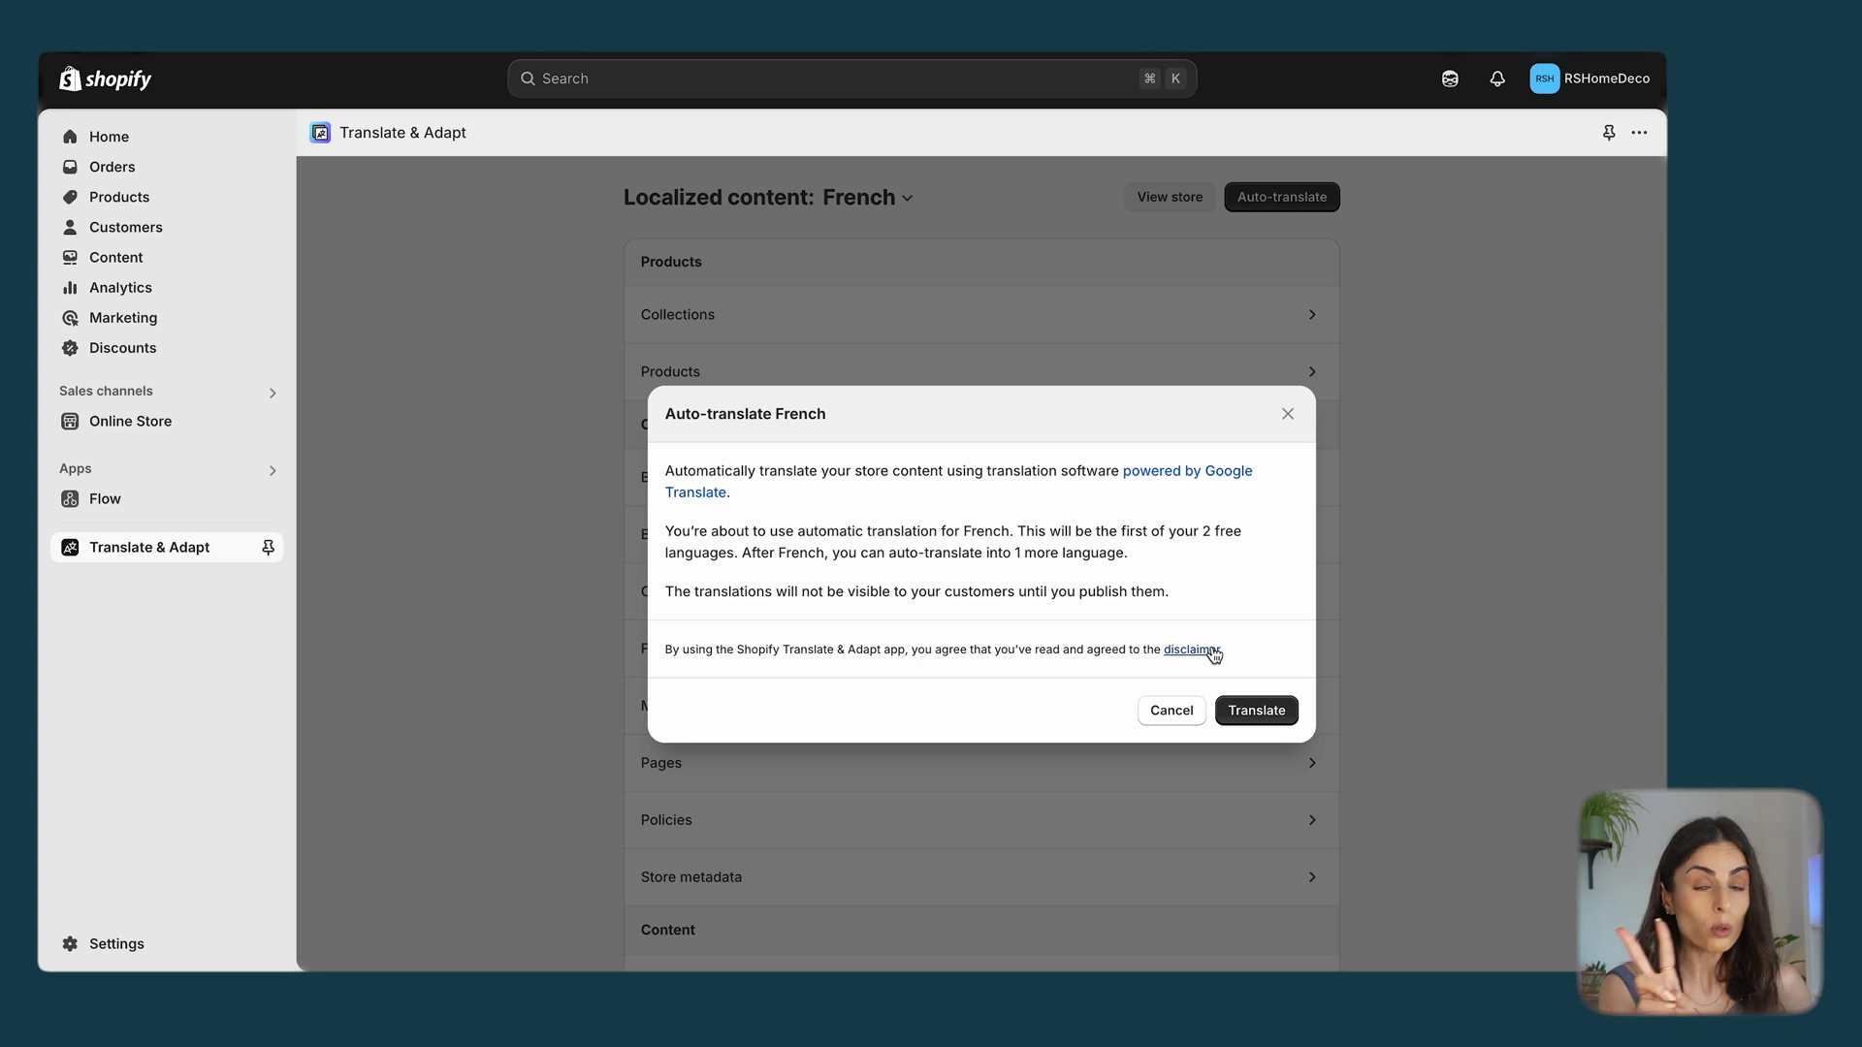
pyautogui.moveTo(1201, 532); pyautogui.dragTo(692, 555)
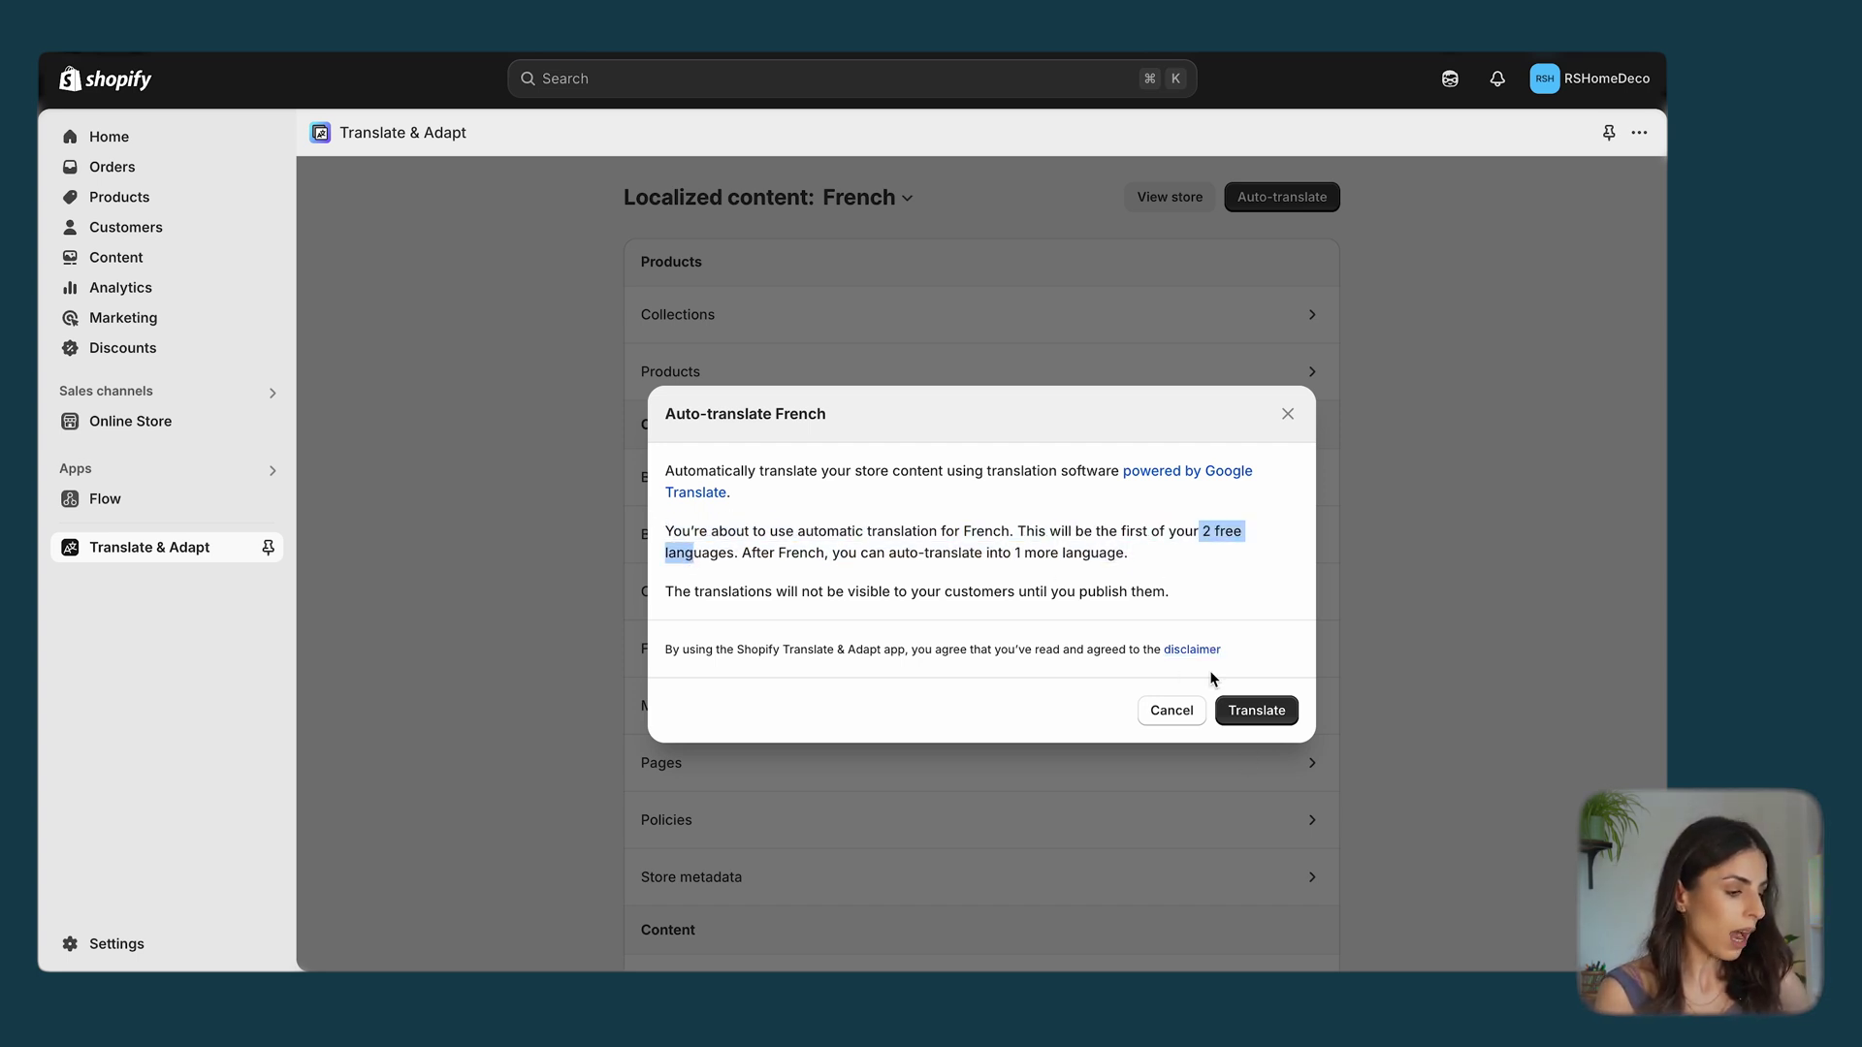
pyautogui.click(1265, 713)
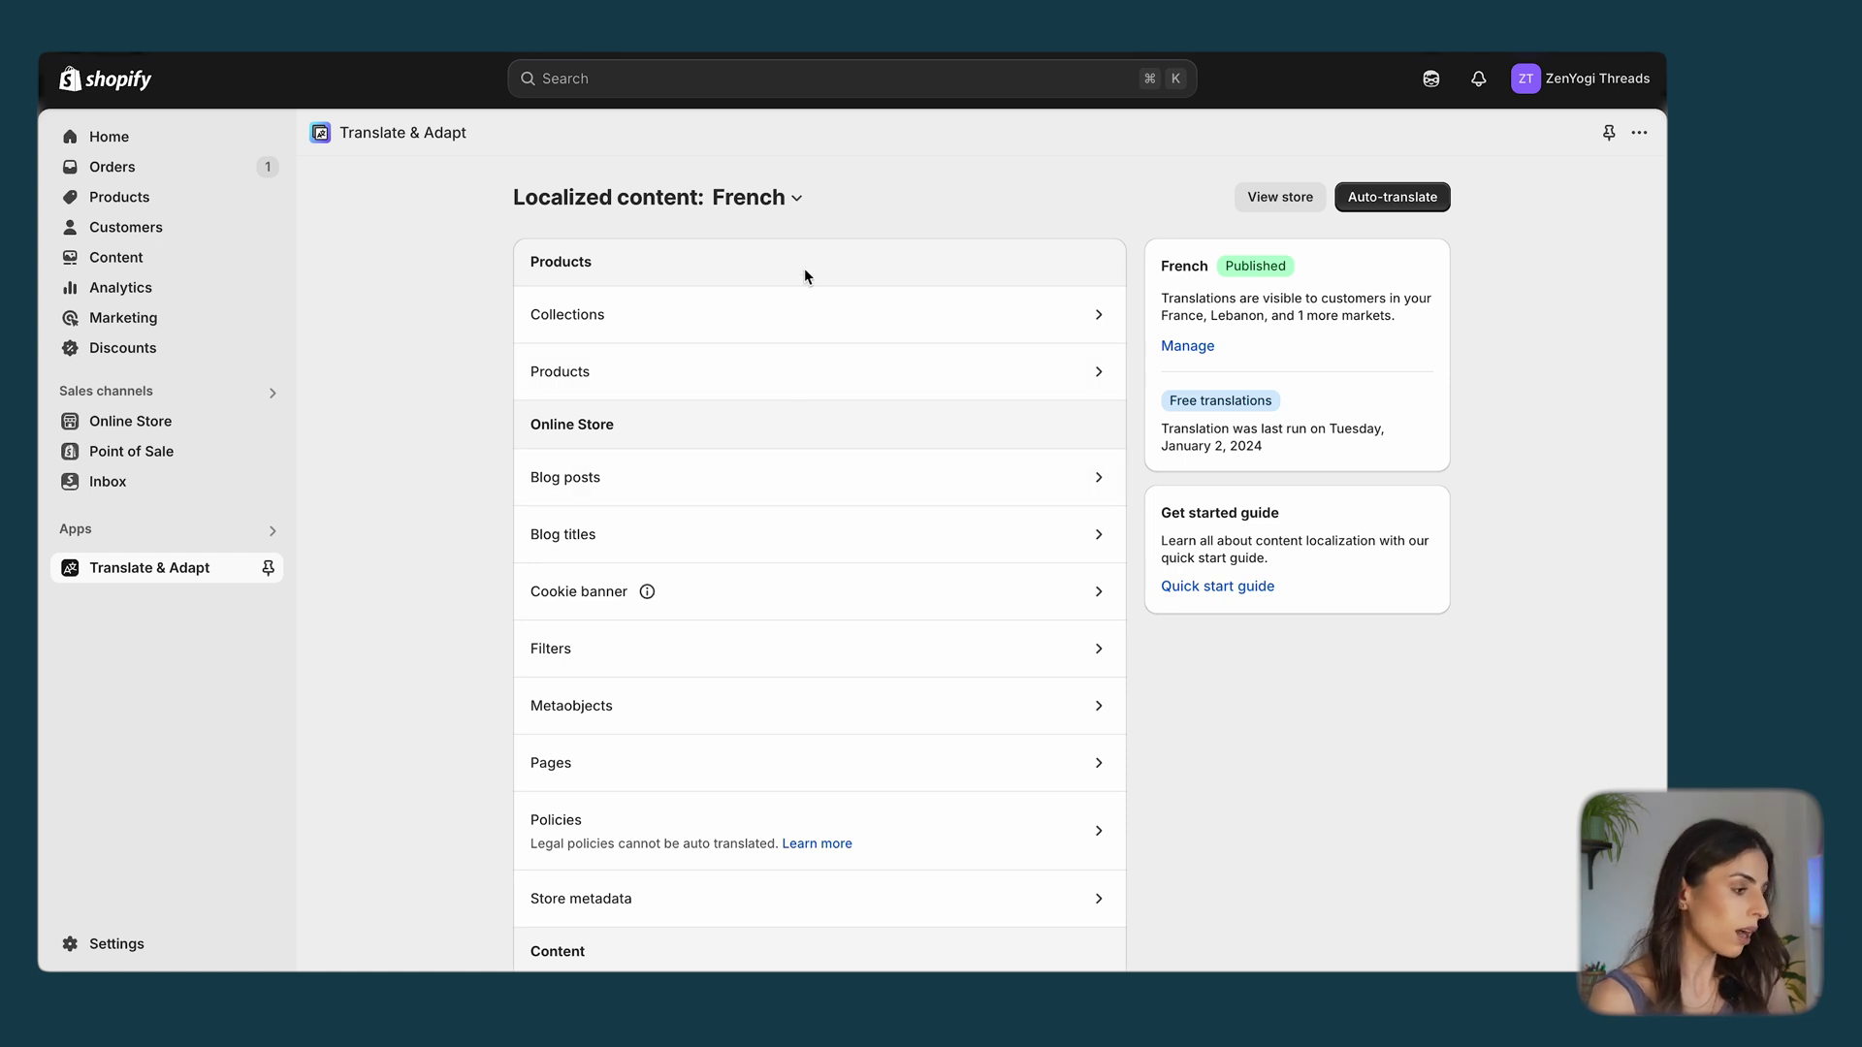
# Step: Review the Women collection's French translation, titled 'Femmes'
pyautogui.click(794, 302)
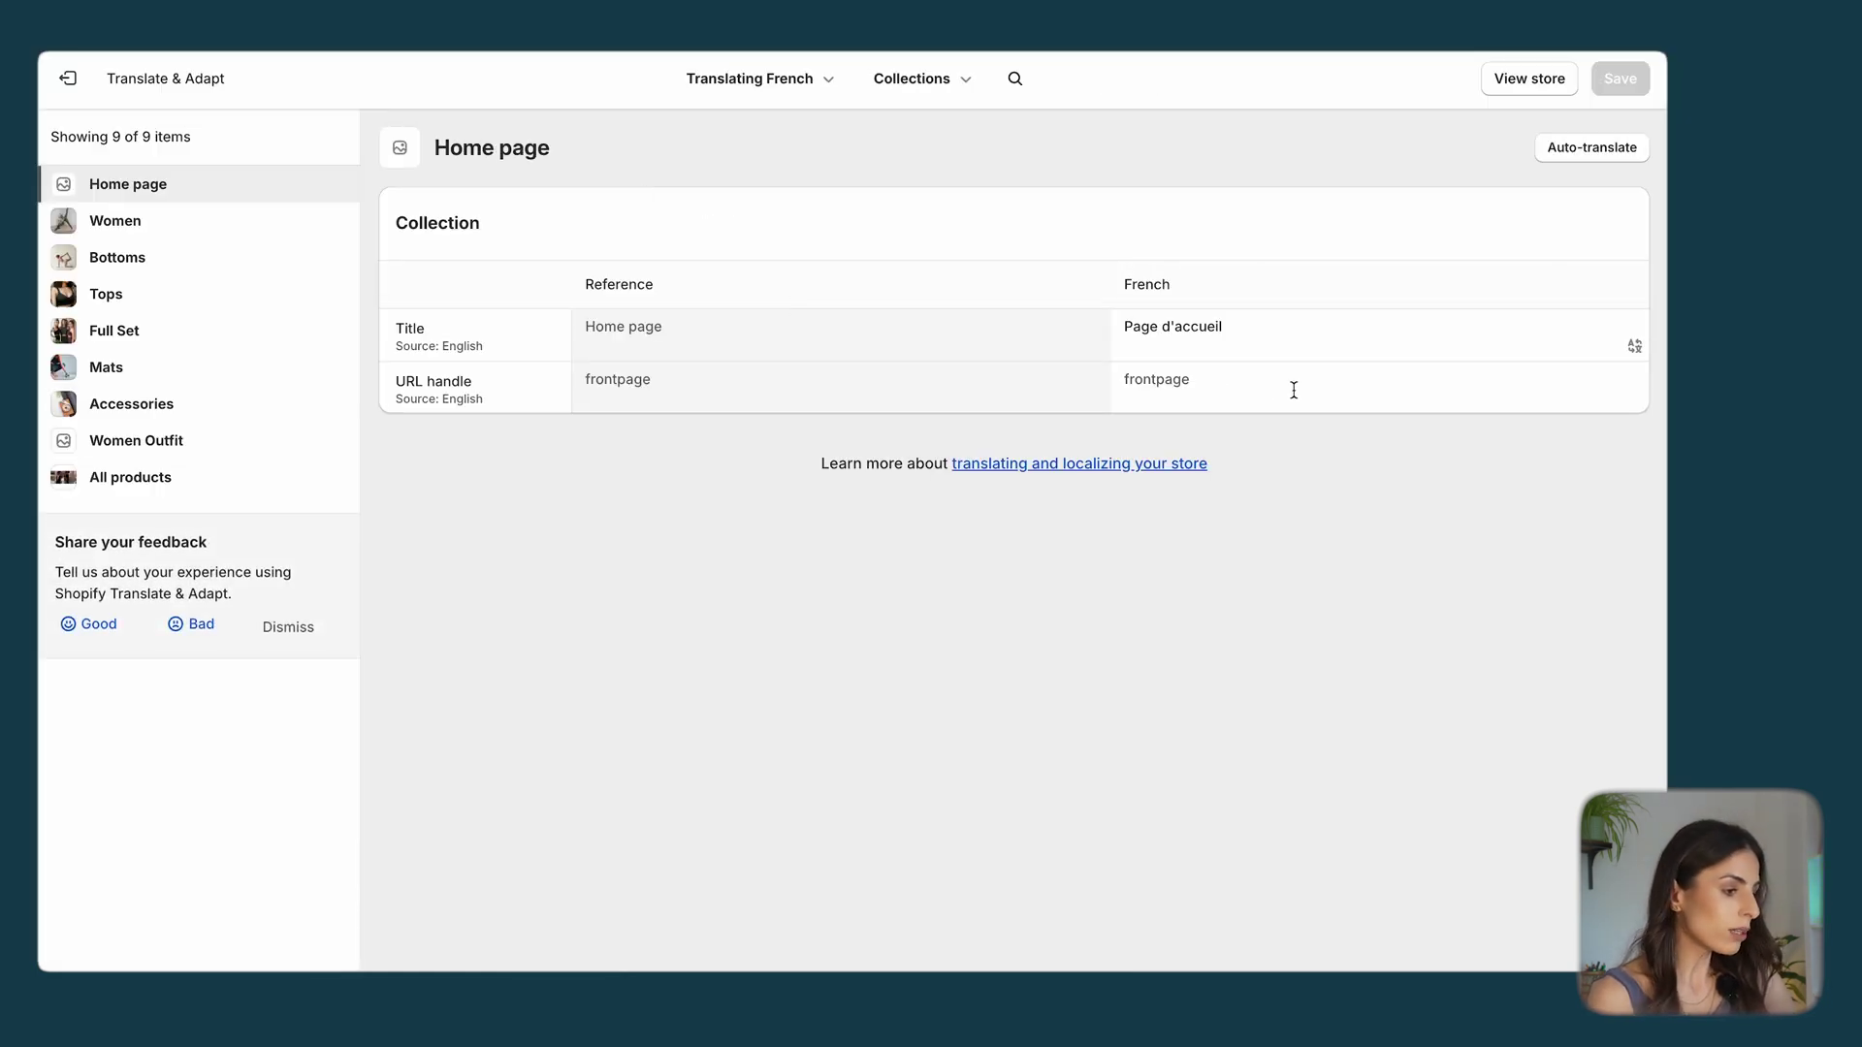
pyautogui.click(158, 227)
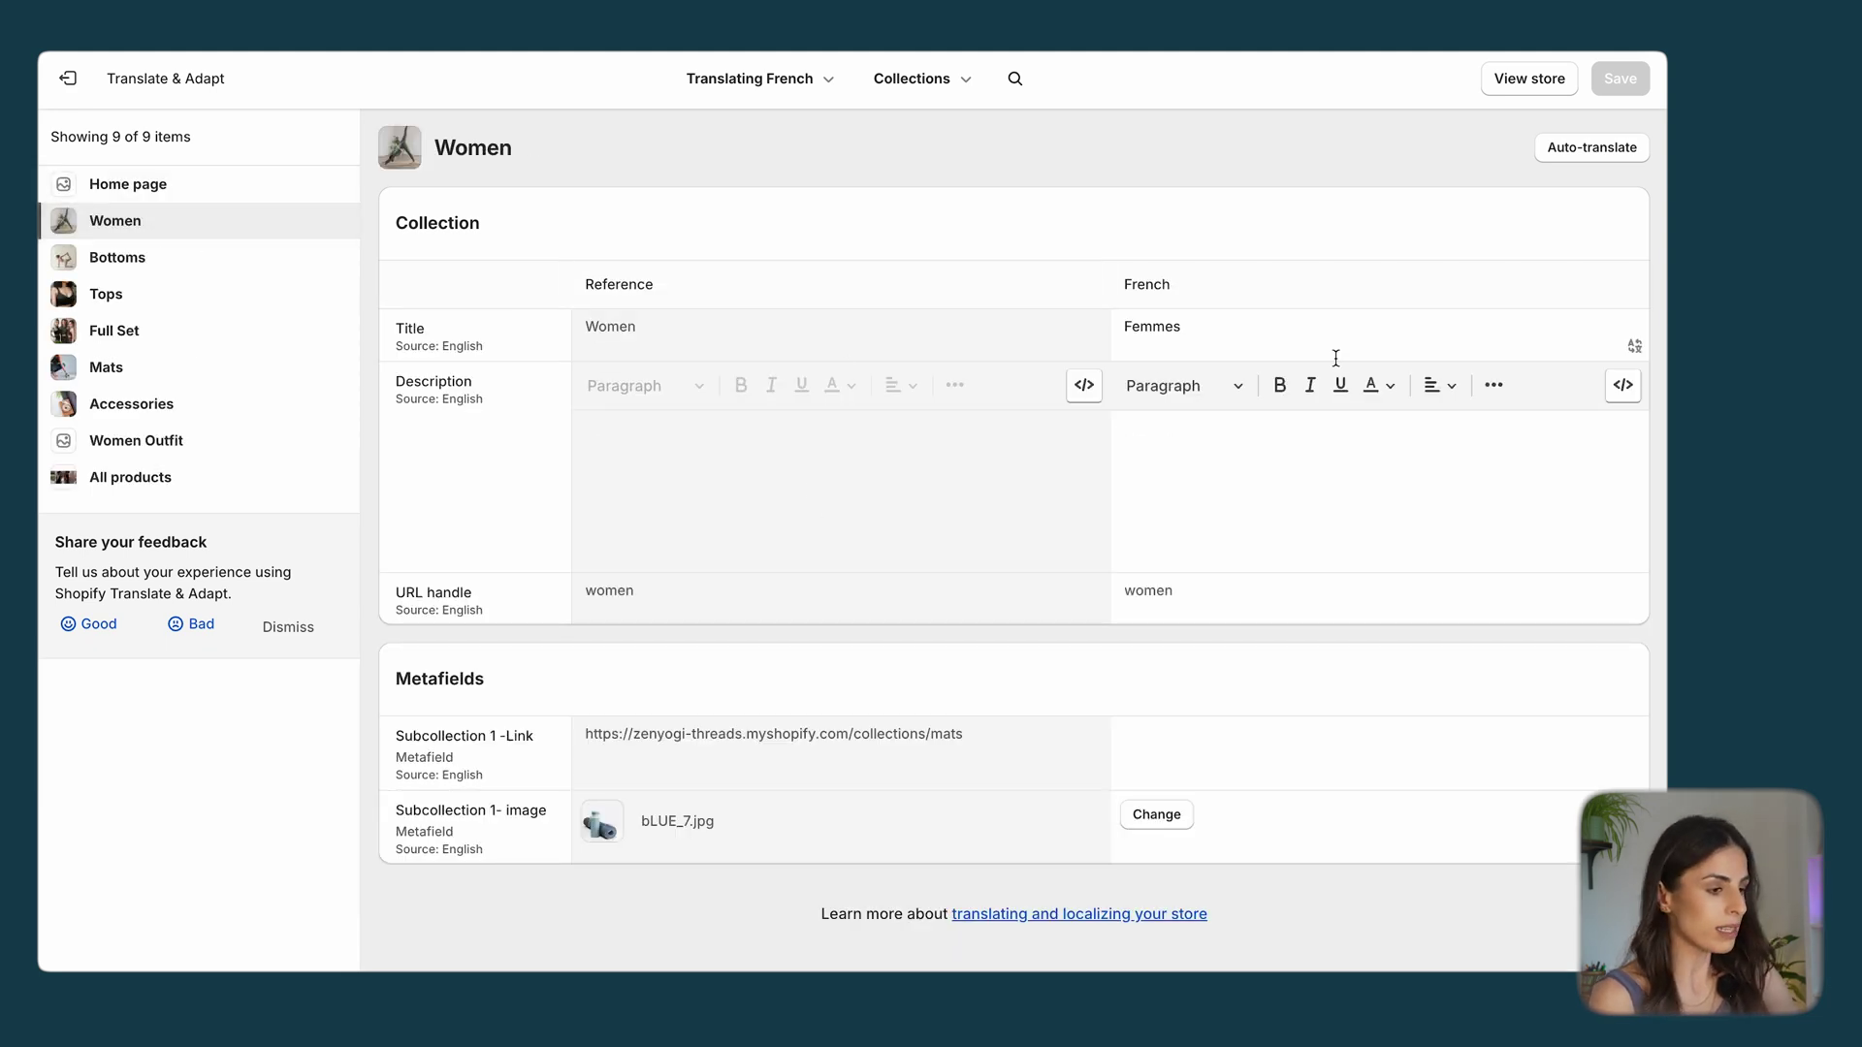
pyautogui.click(1251, 329)
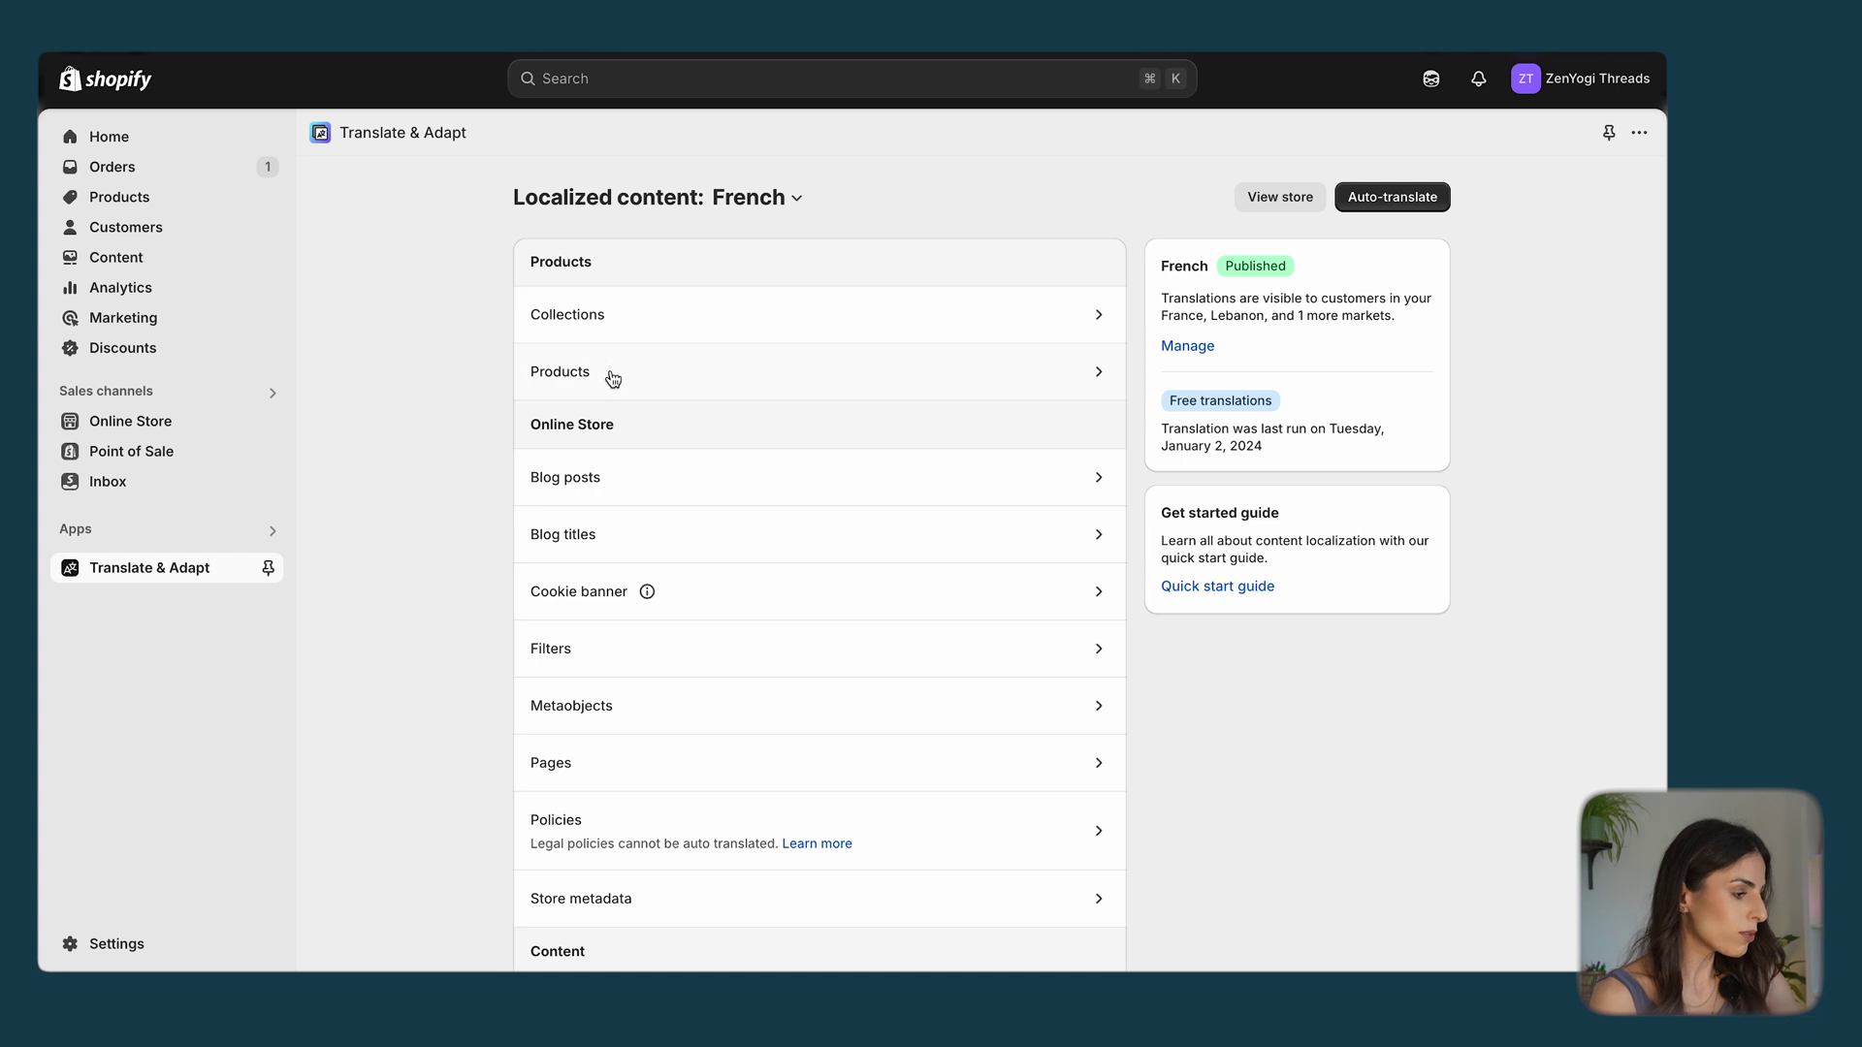
# Step: Review the Zen Kimono Set's auto-translated French product description
pyautogui.click(613, 378)
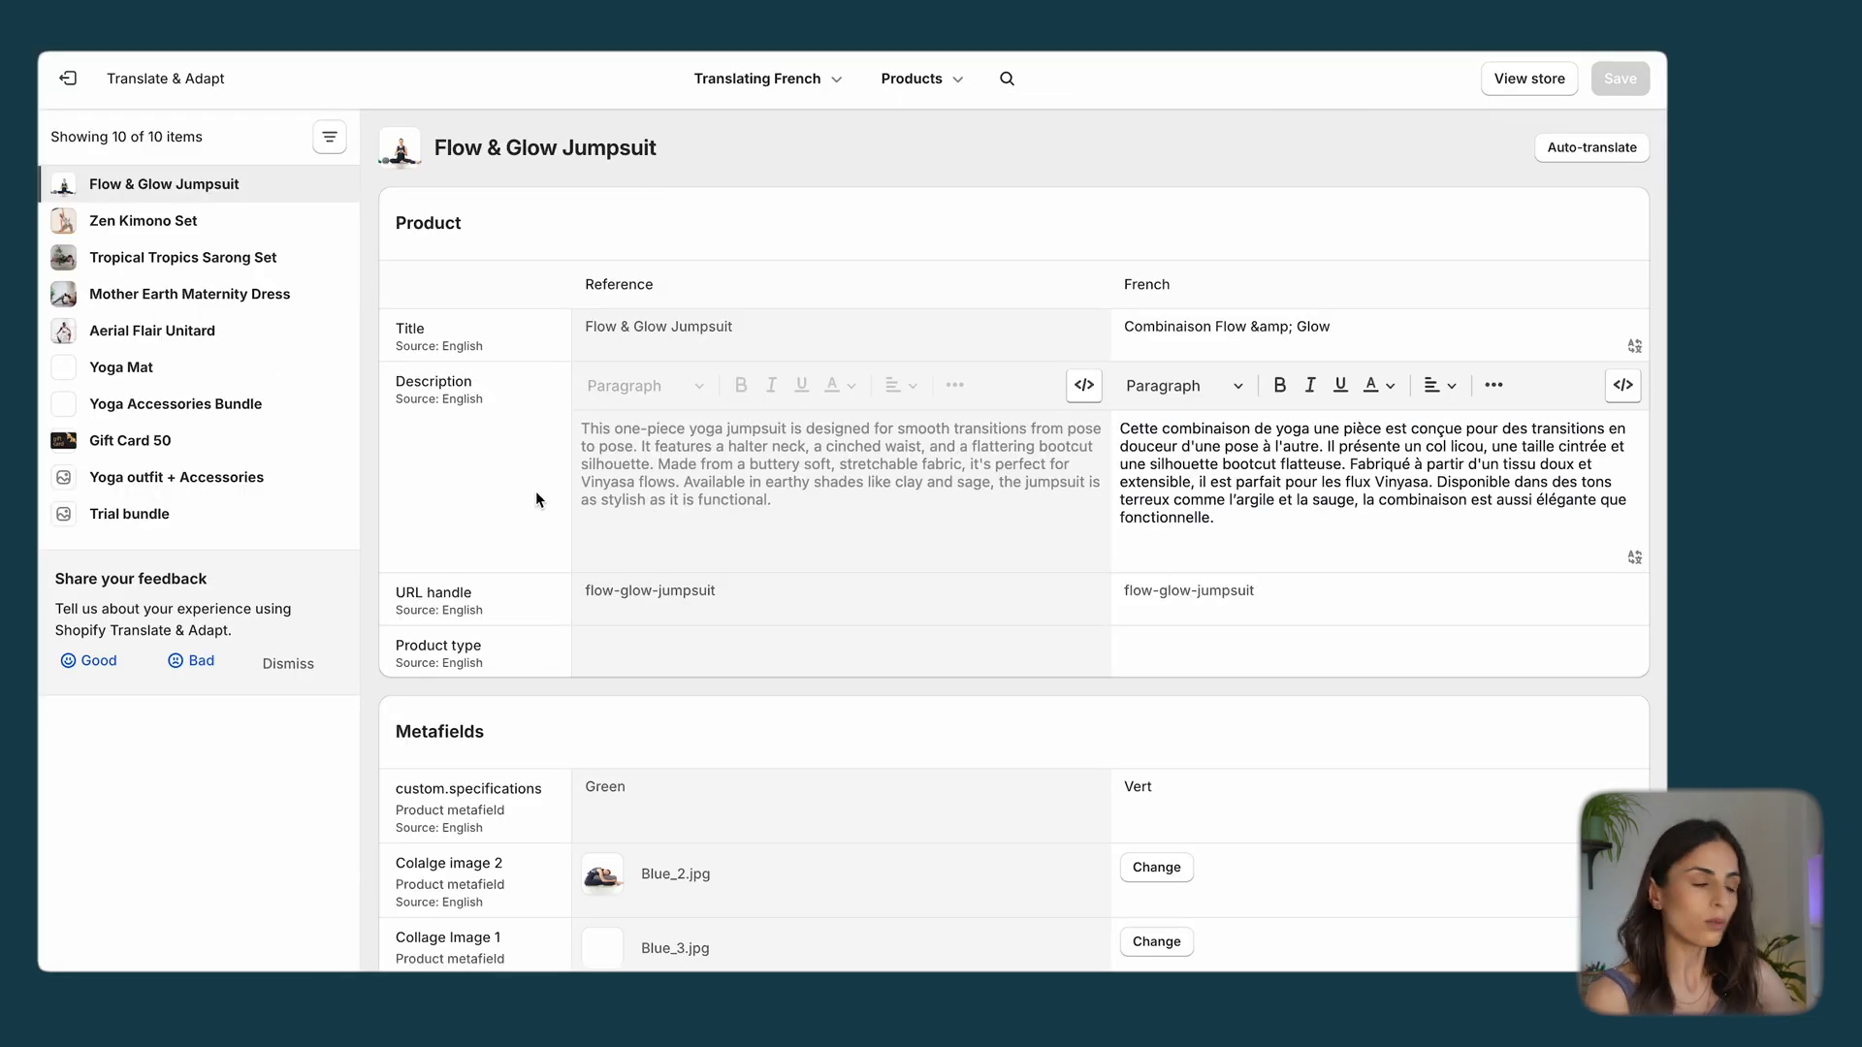
pyautogui.click(167, 224)
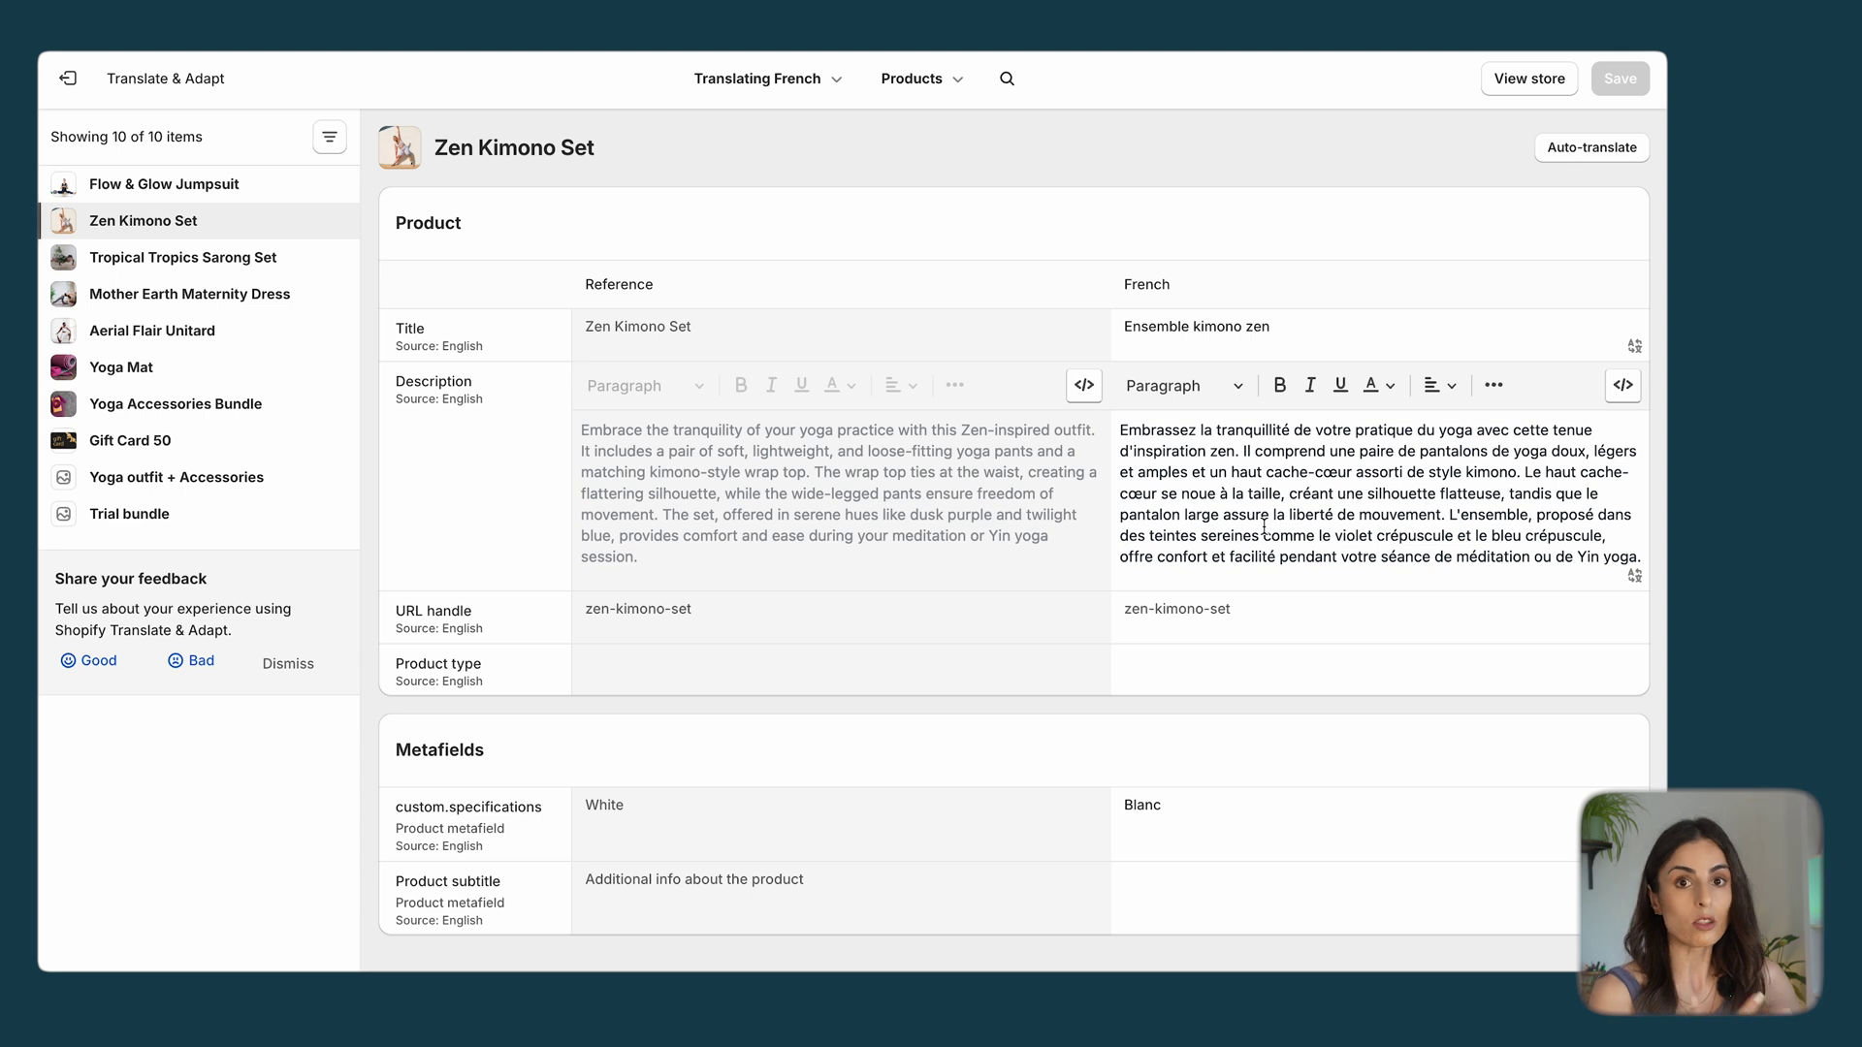
pyautogui.moveTo(1211, 514); pyautogui.dragTo(1362, 557)
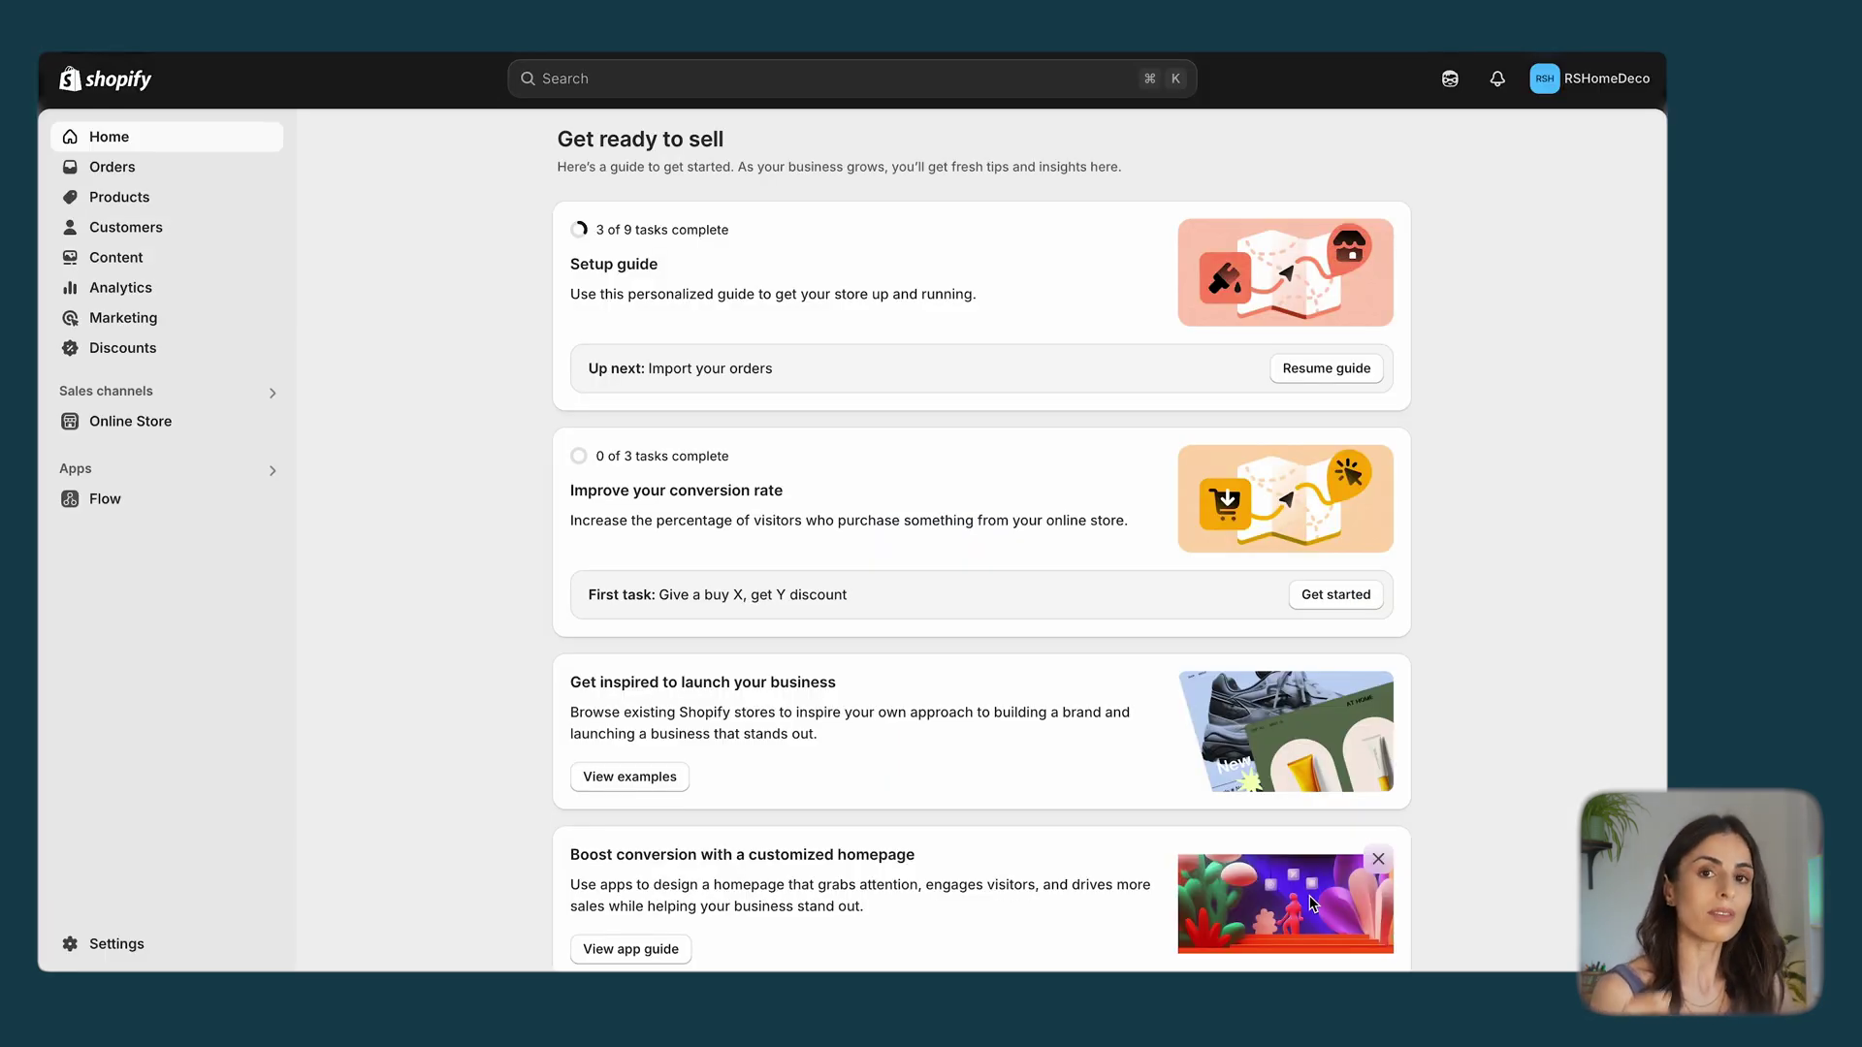
pyautogui.click(109, 935)
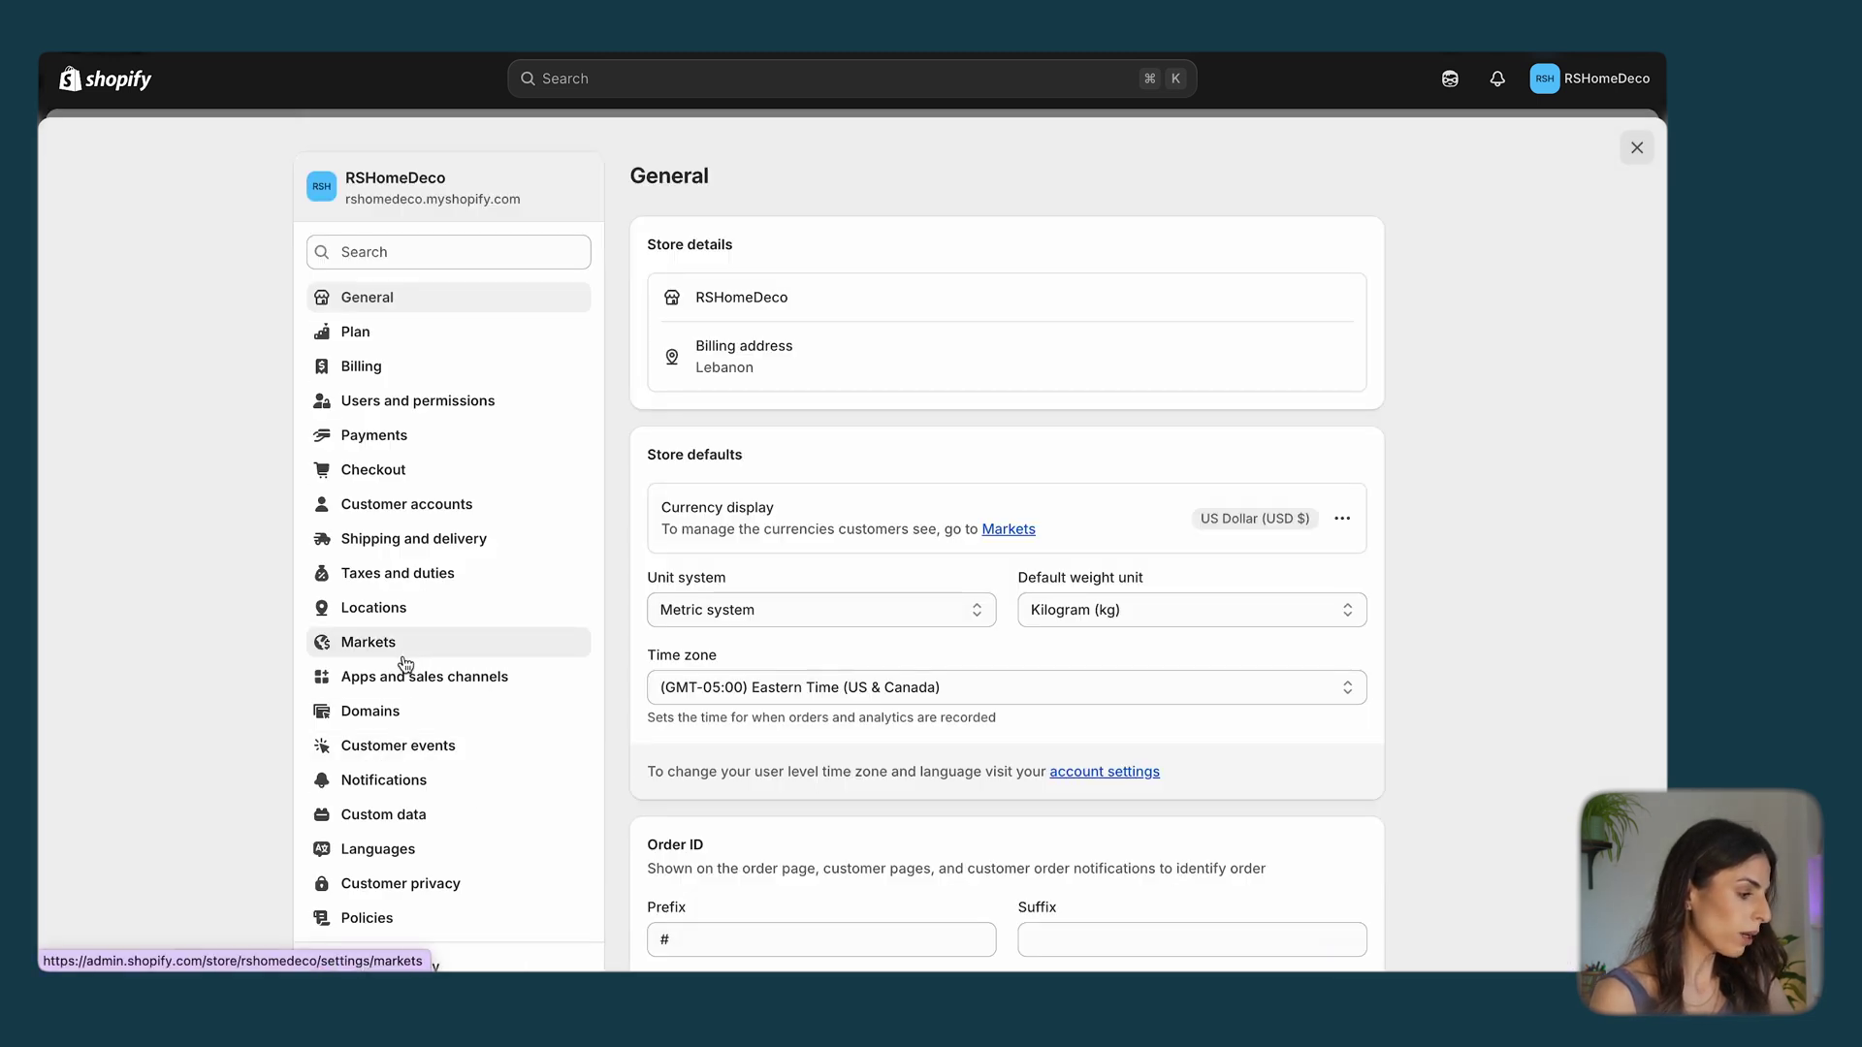
pyautogui.click(406, 664)
pyautogui.click(832, 462)
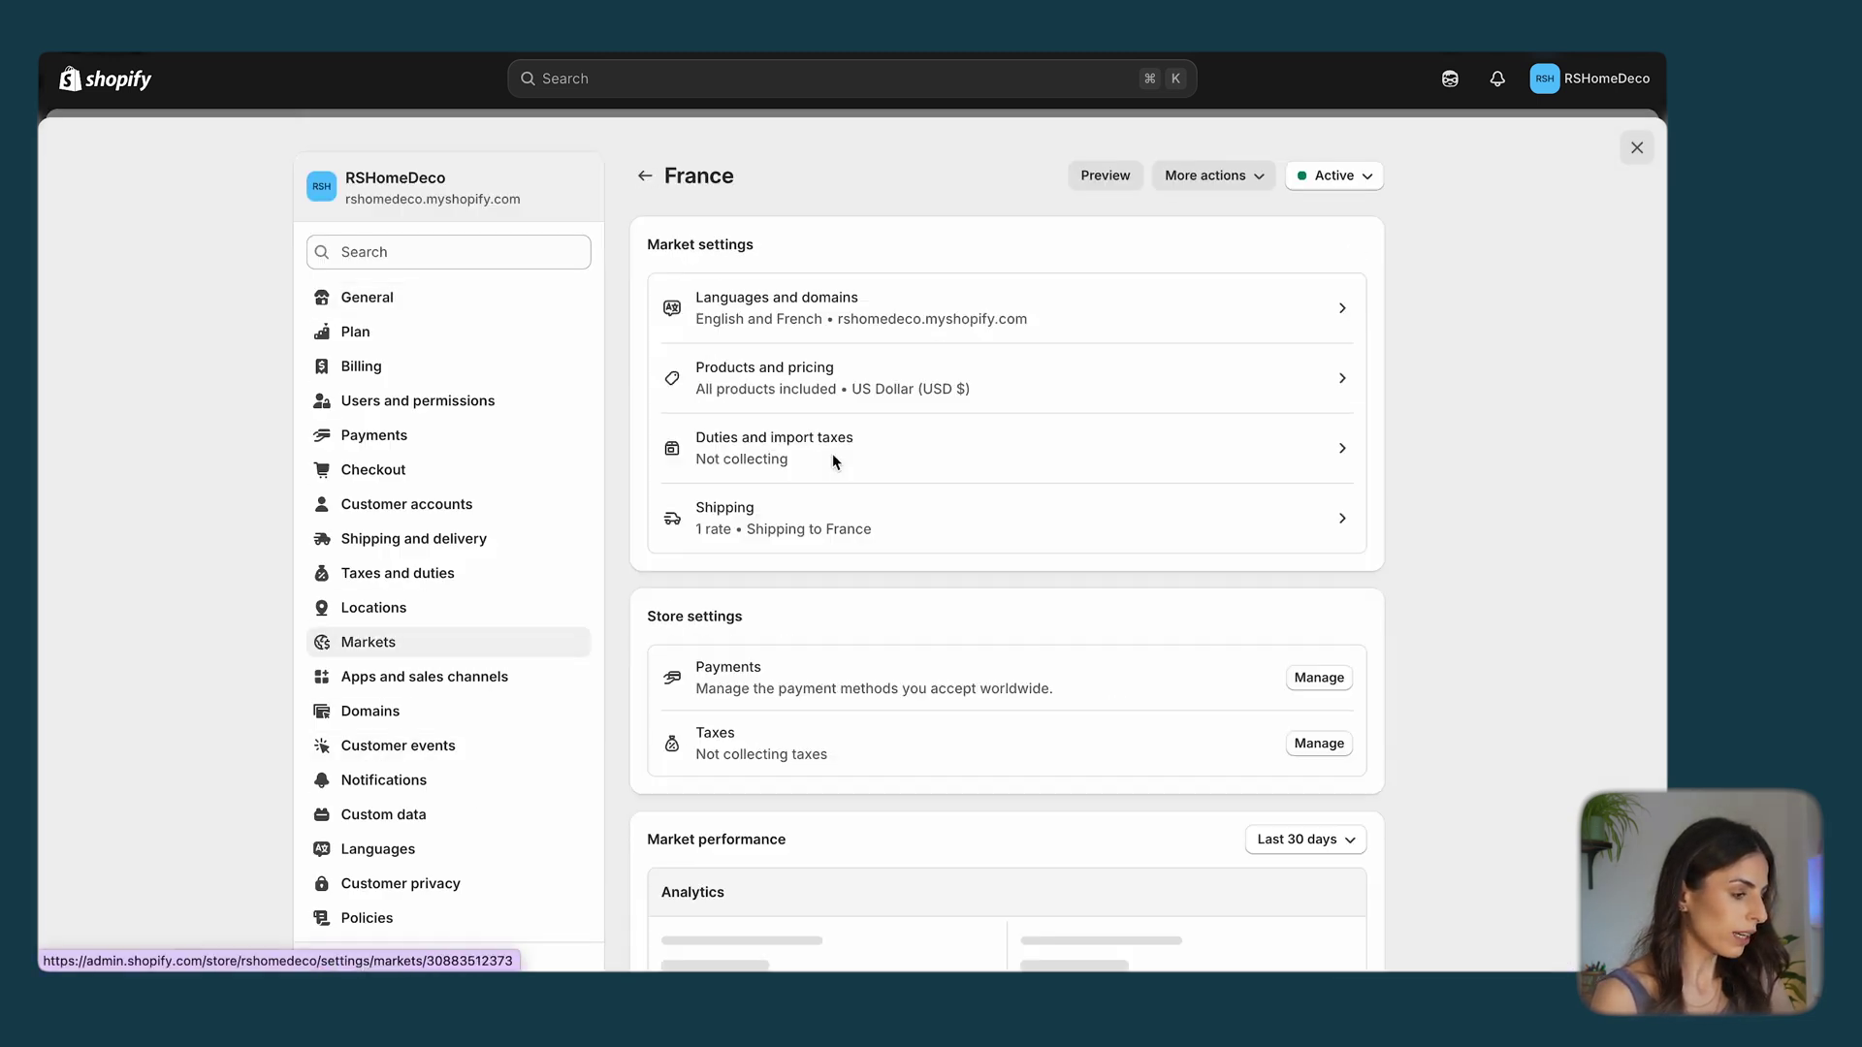
pyautogui.click(1114, 328)
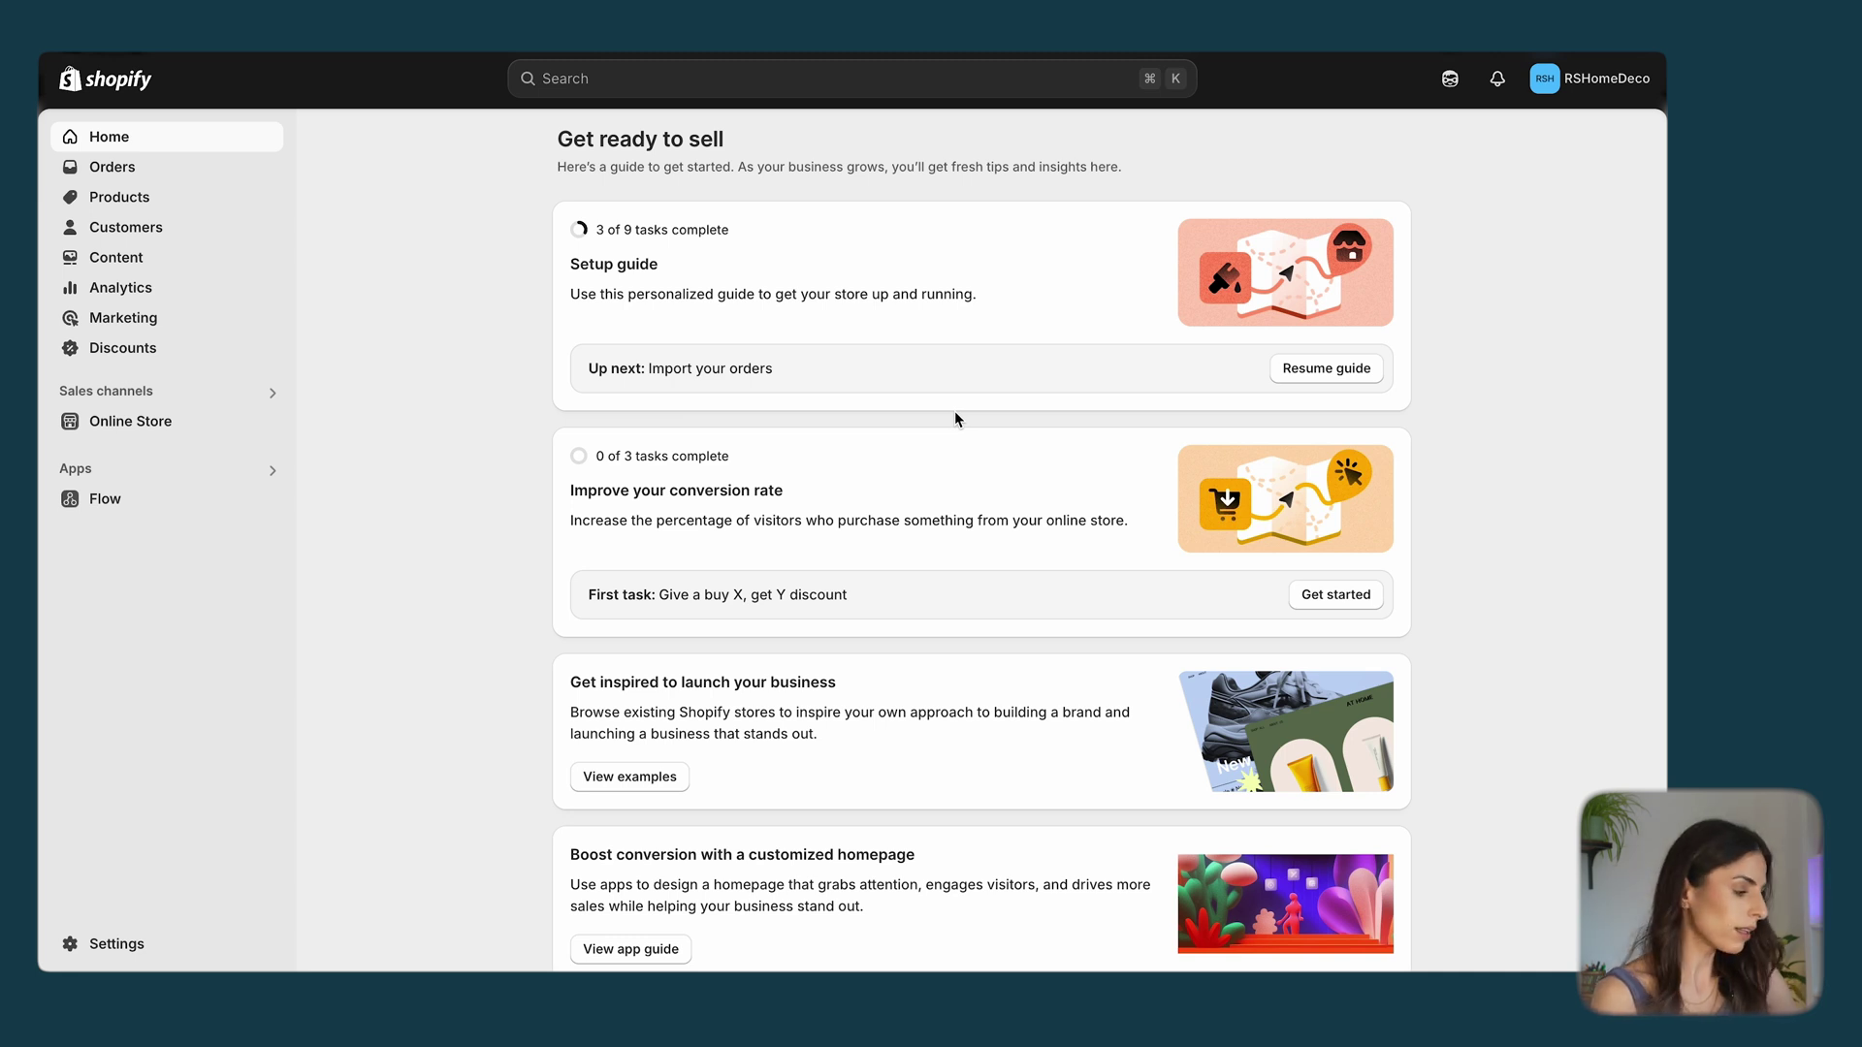
pyautogui.click(106, 944)
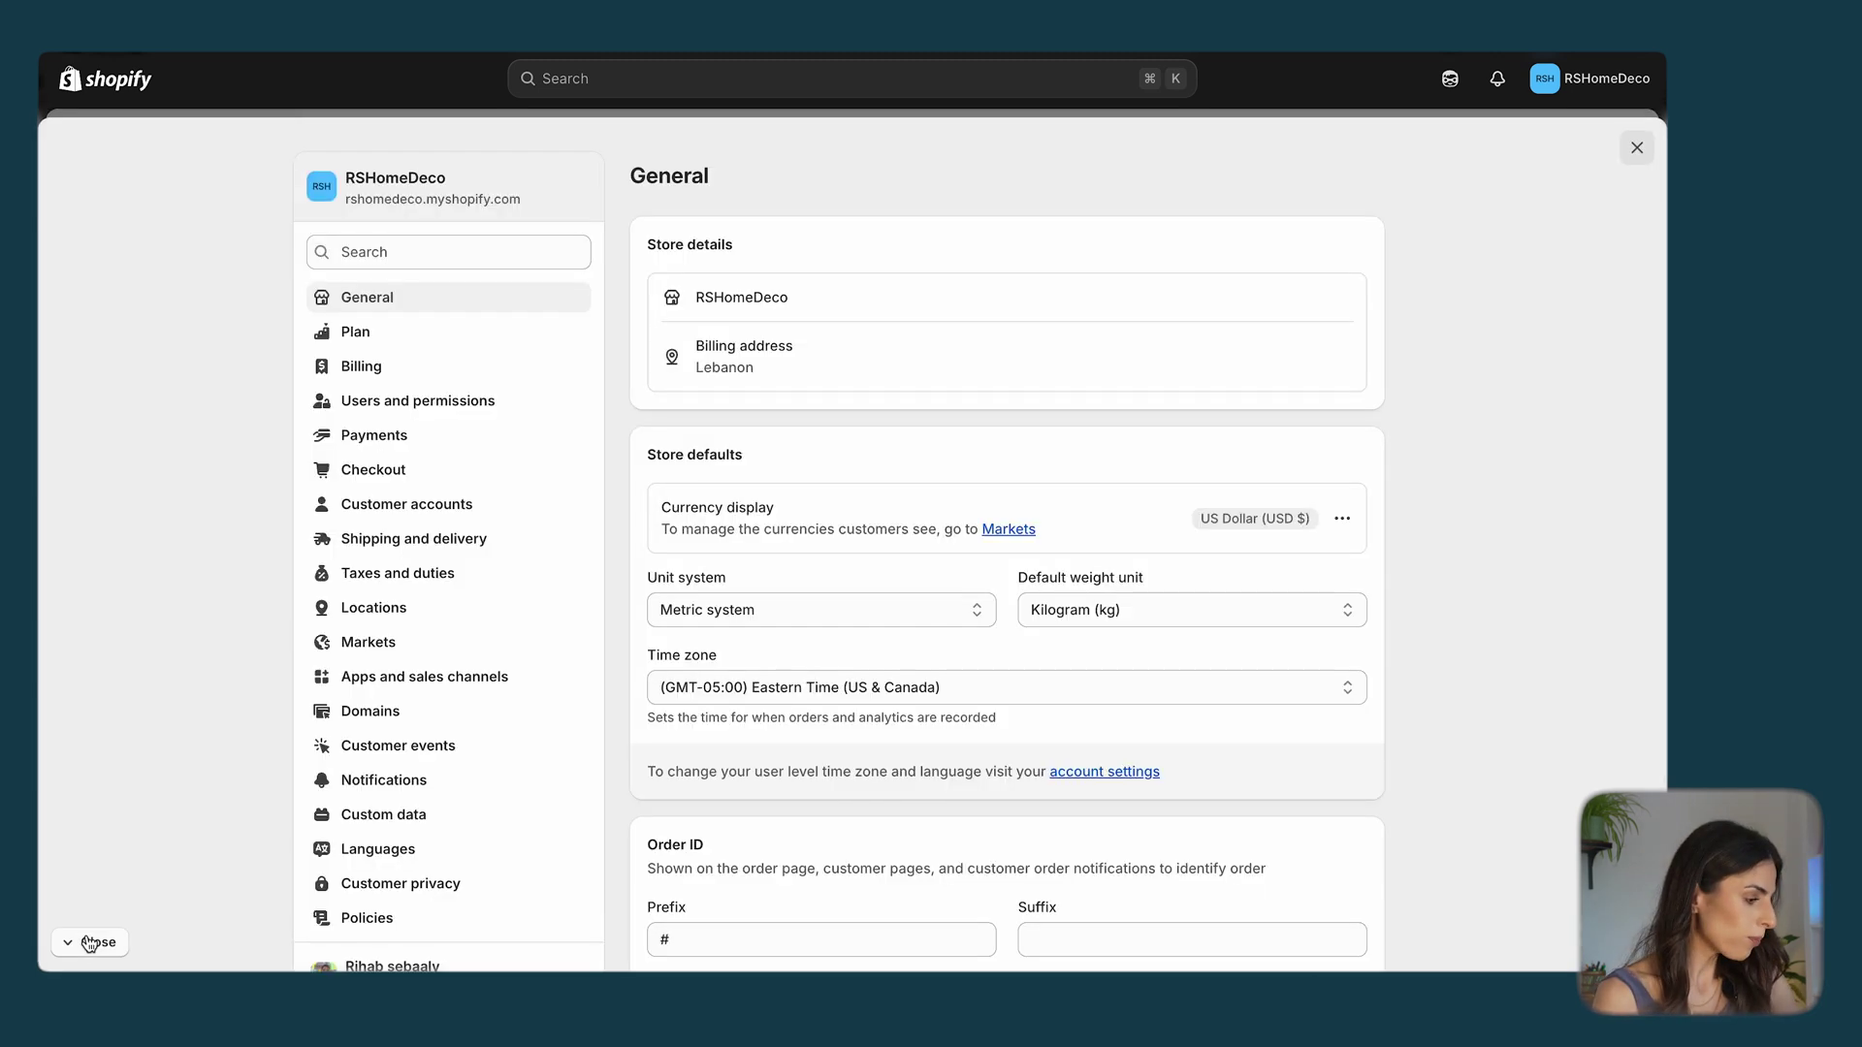
# Step: Publish the French language in the store's language settings
pyautogui.click(378, 852)
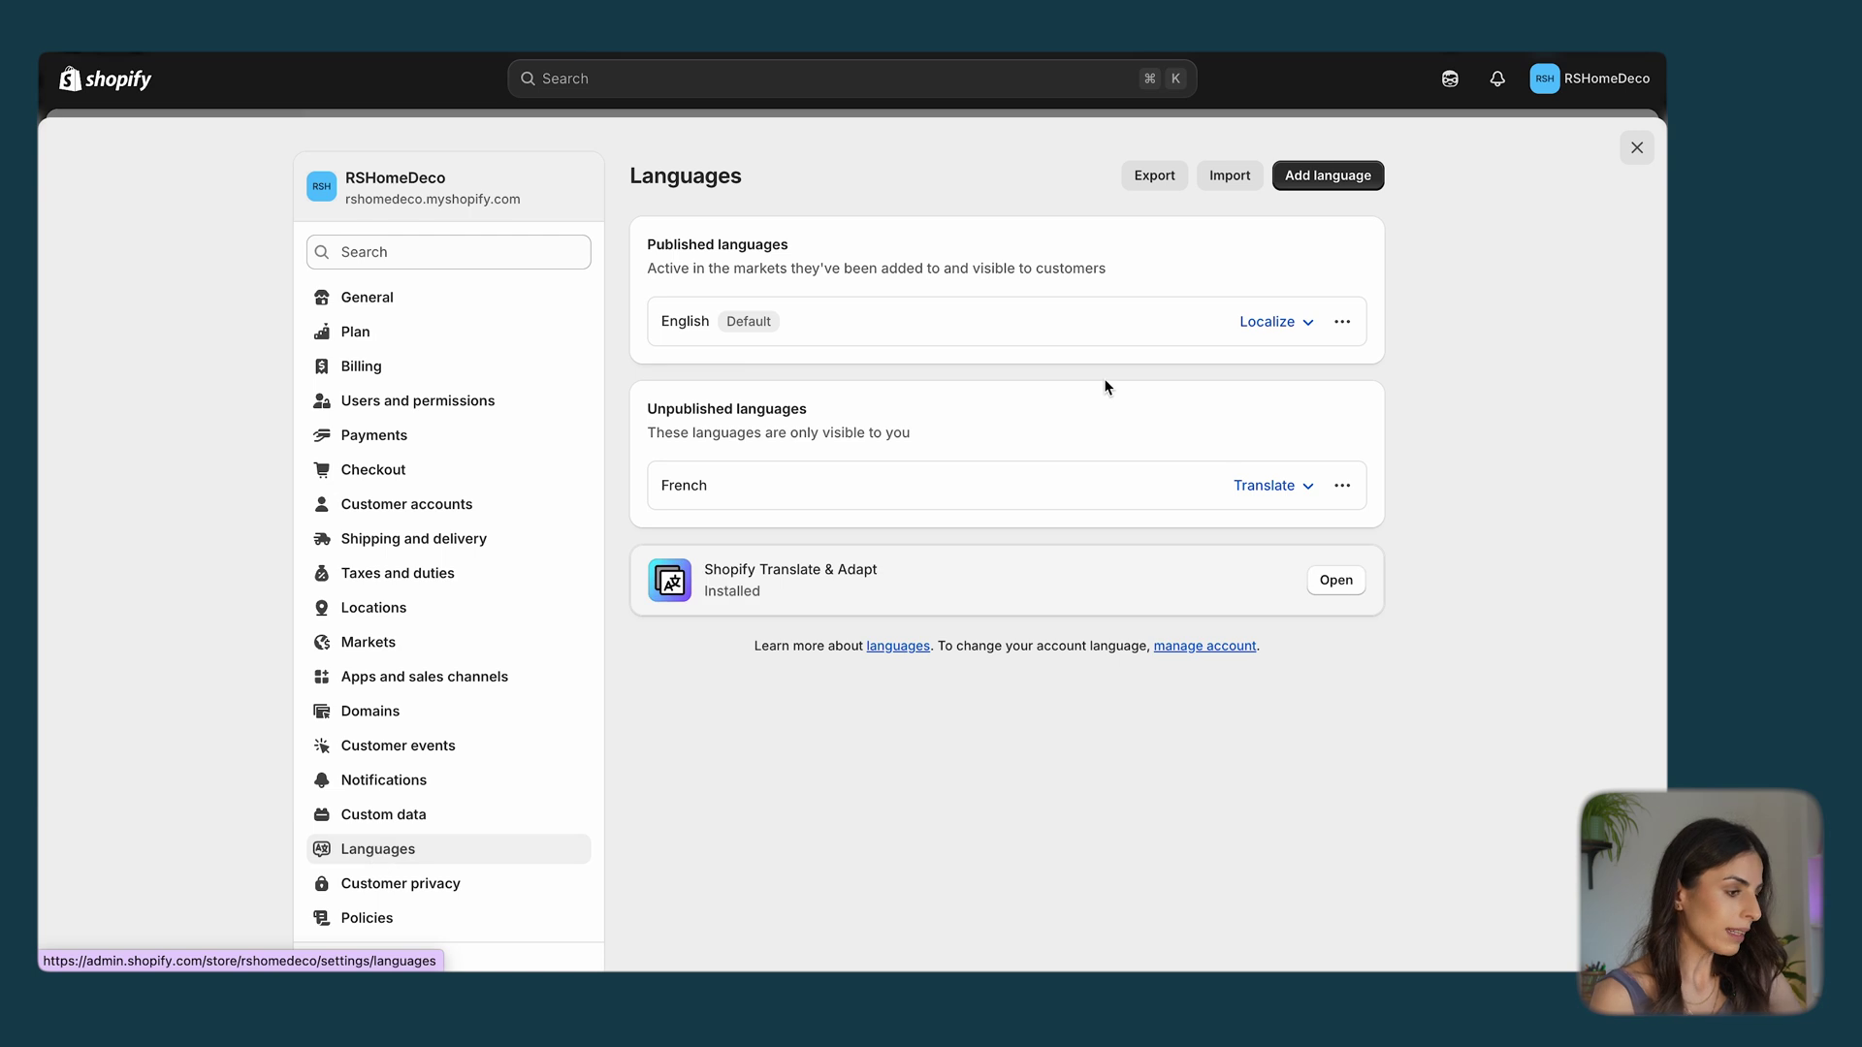
pyautogui.click(1355, 486)
pyautogui.click(1254, 537)
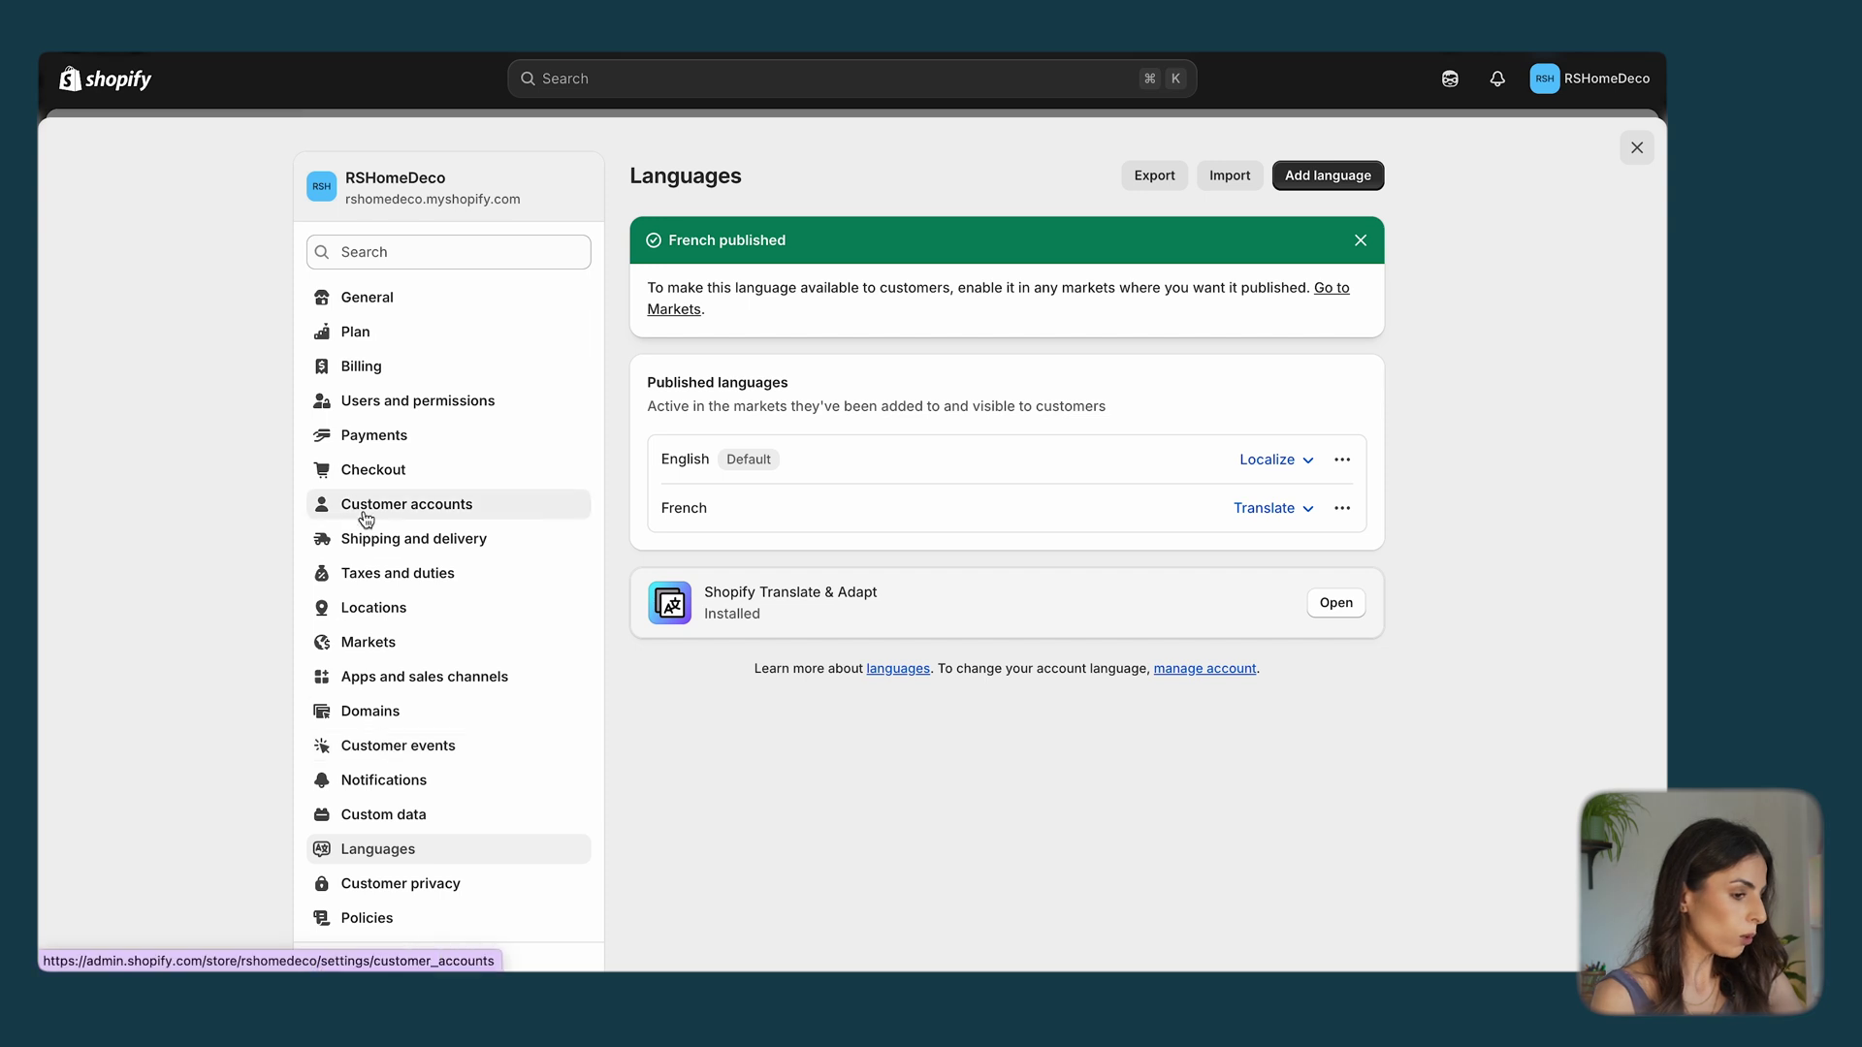
# Step: Go to the France market's Languages and domains settings
pyautogui.click(392, 642)
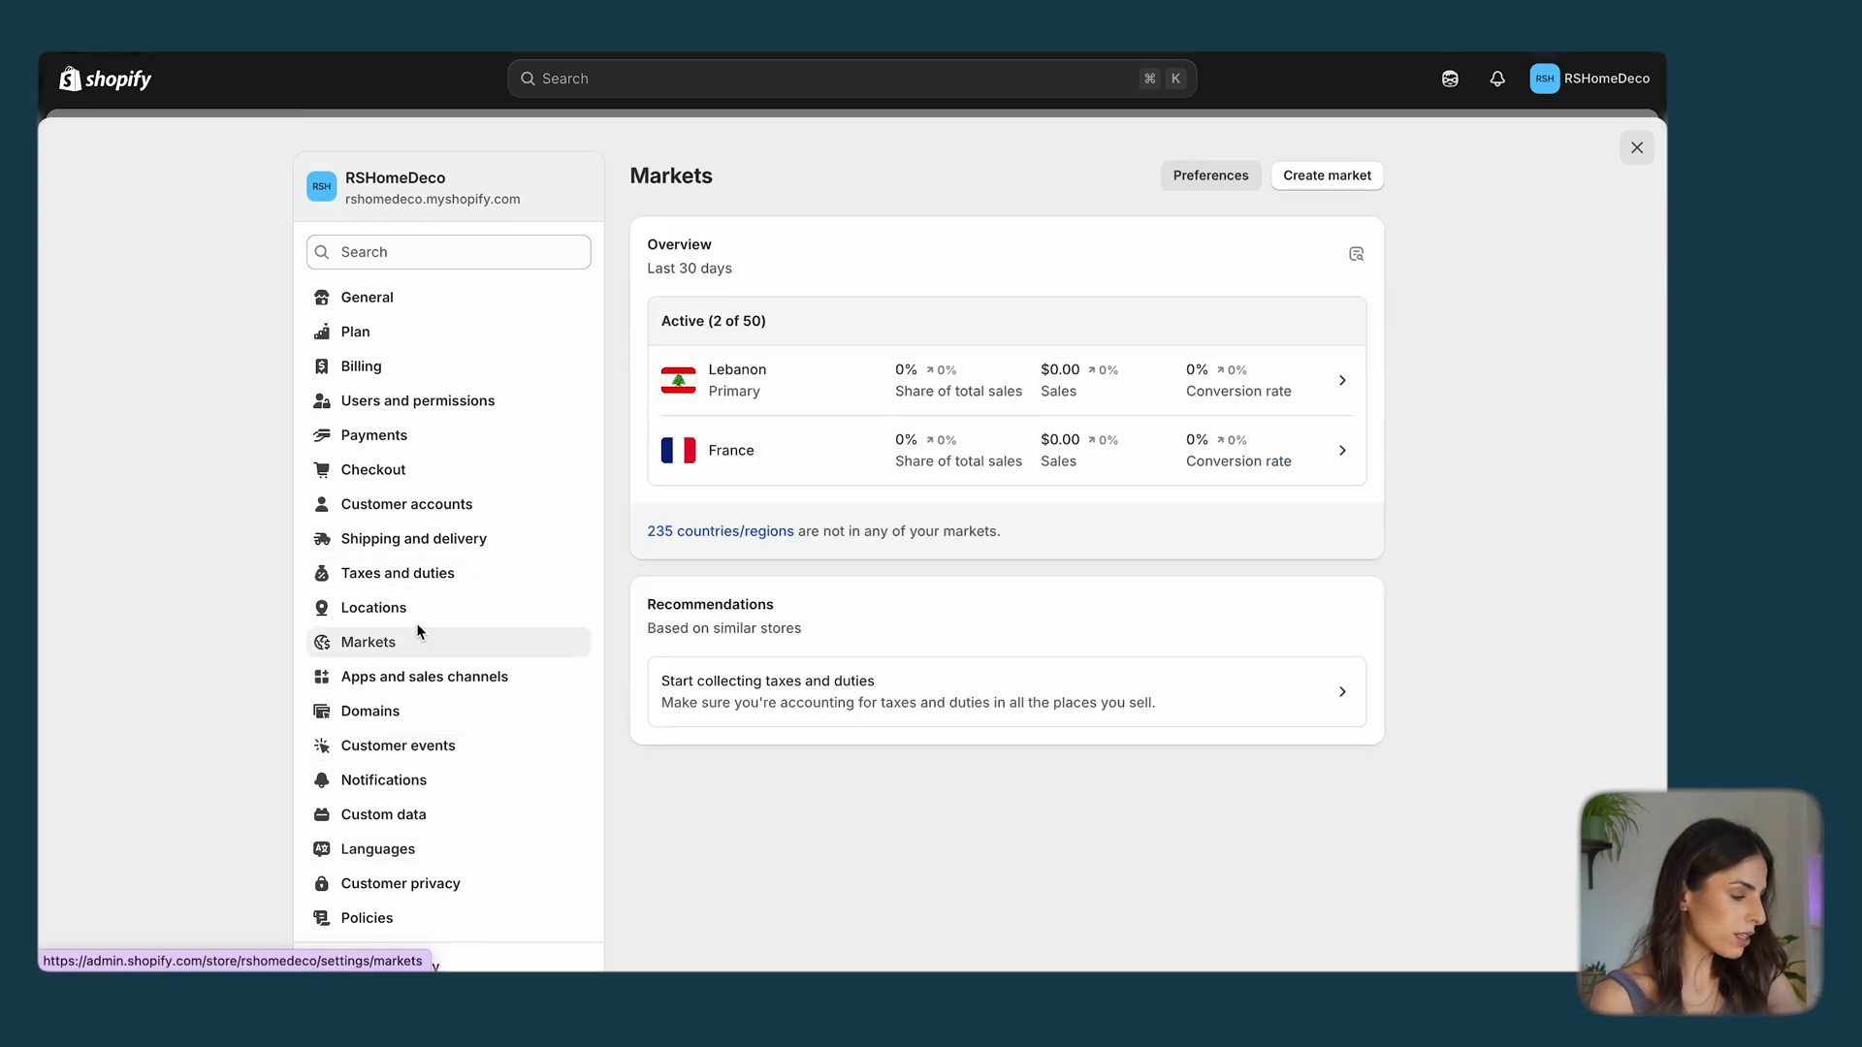
pyautogui.click(789, 458)
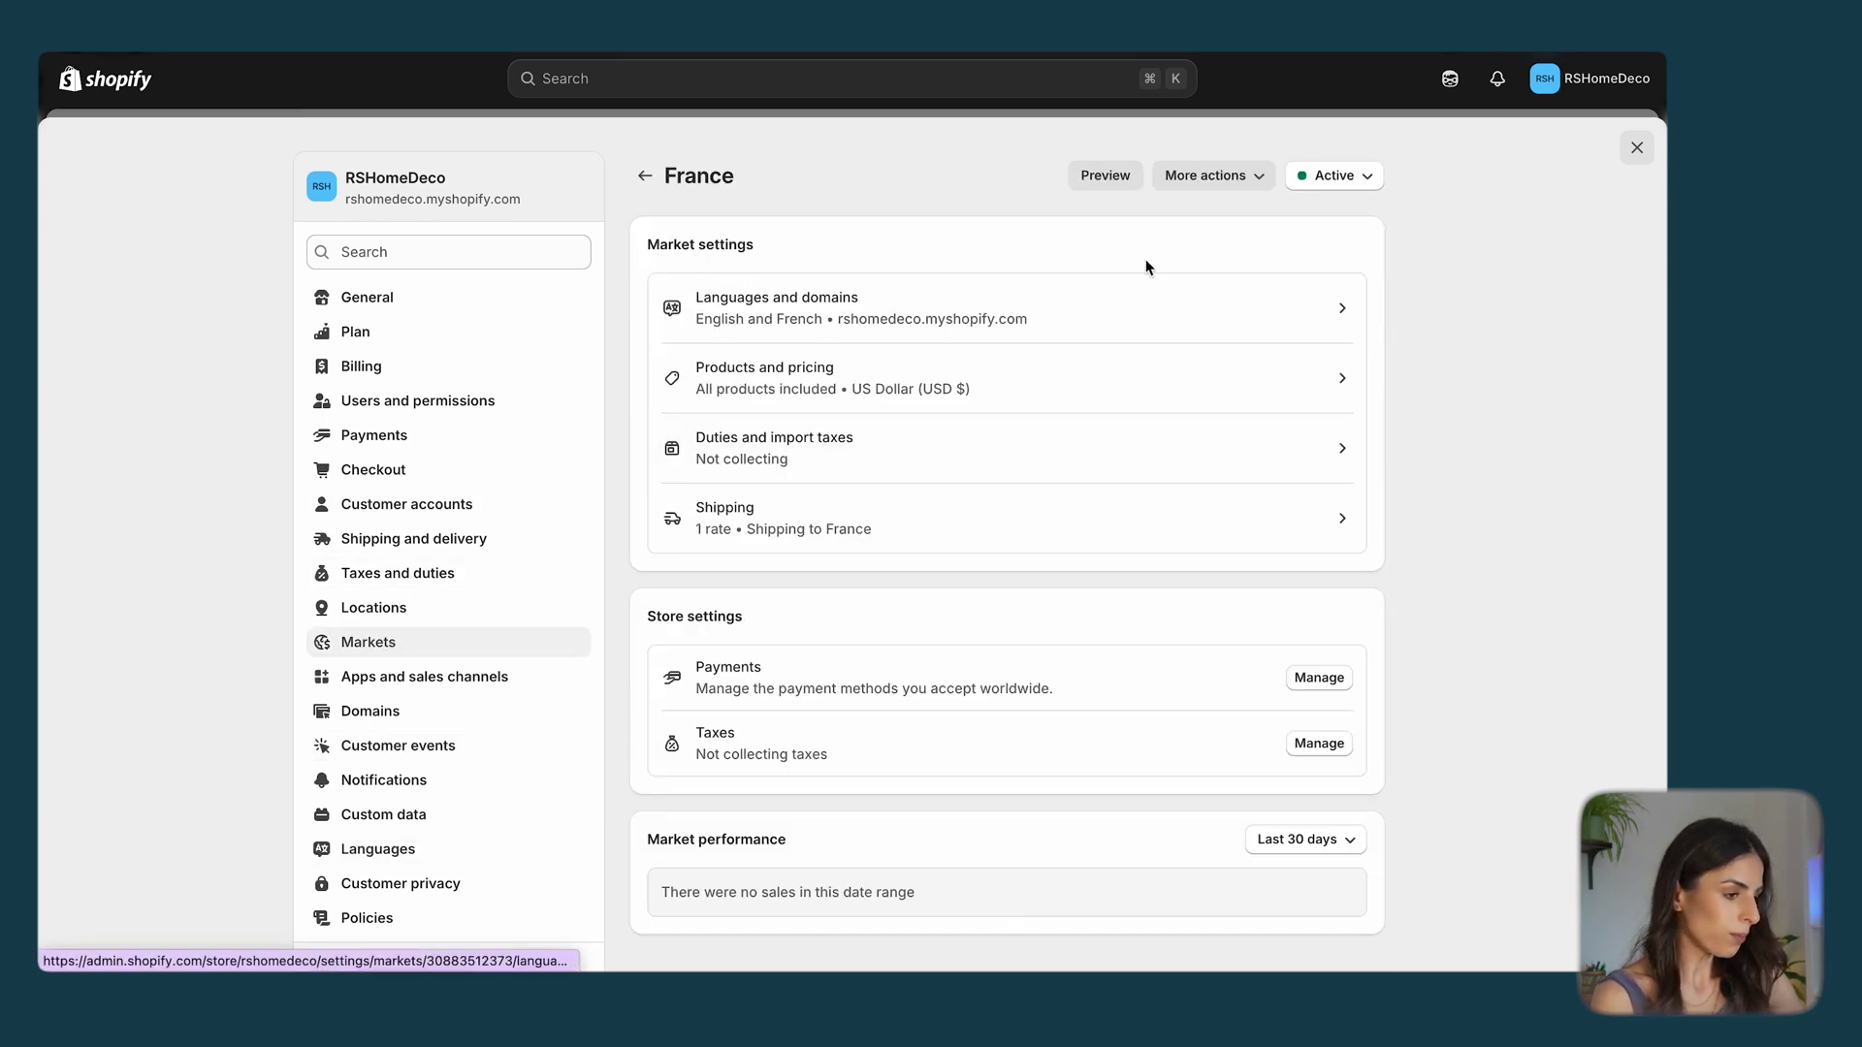
pyautogui.click(1143, 306)
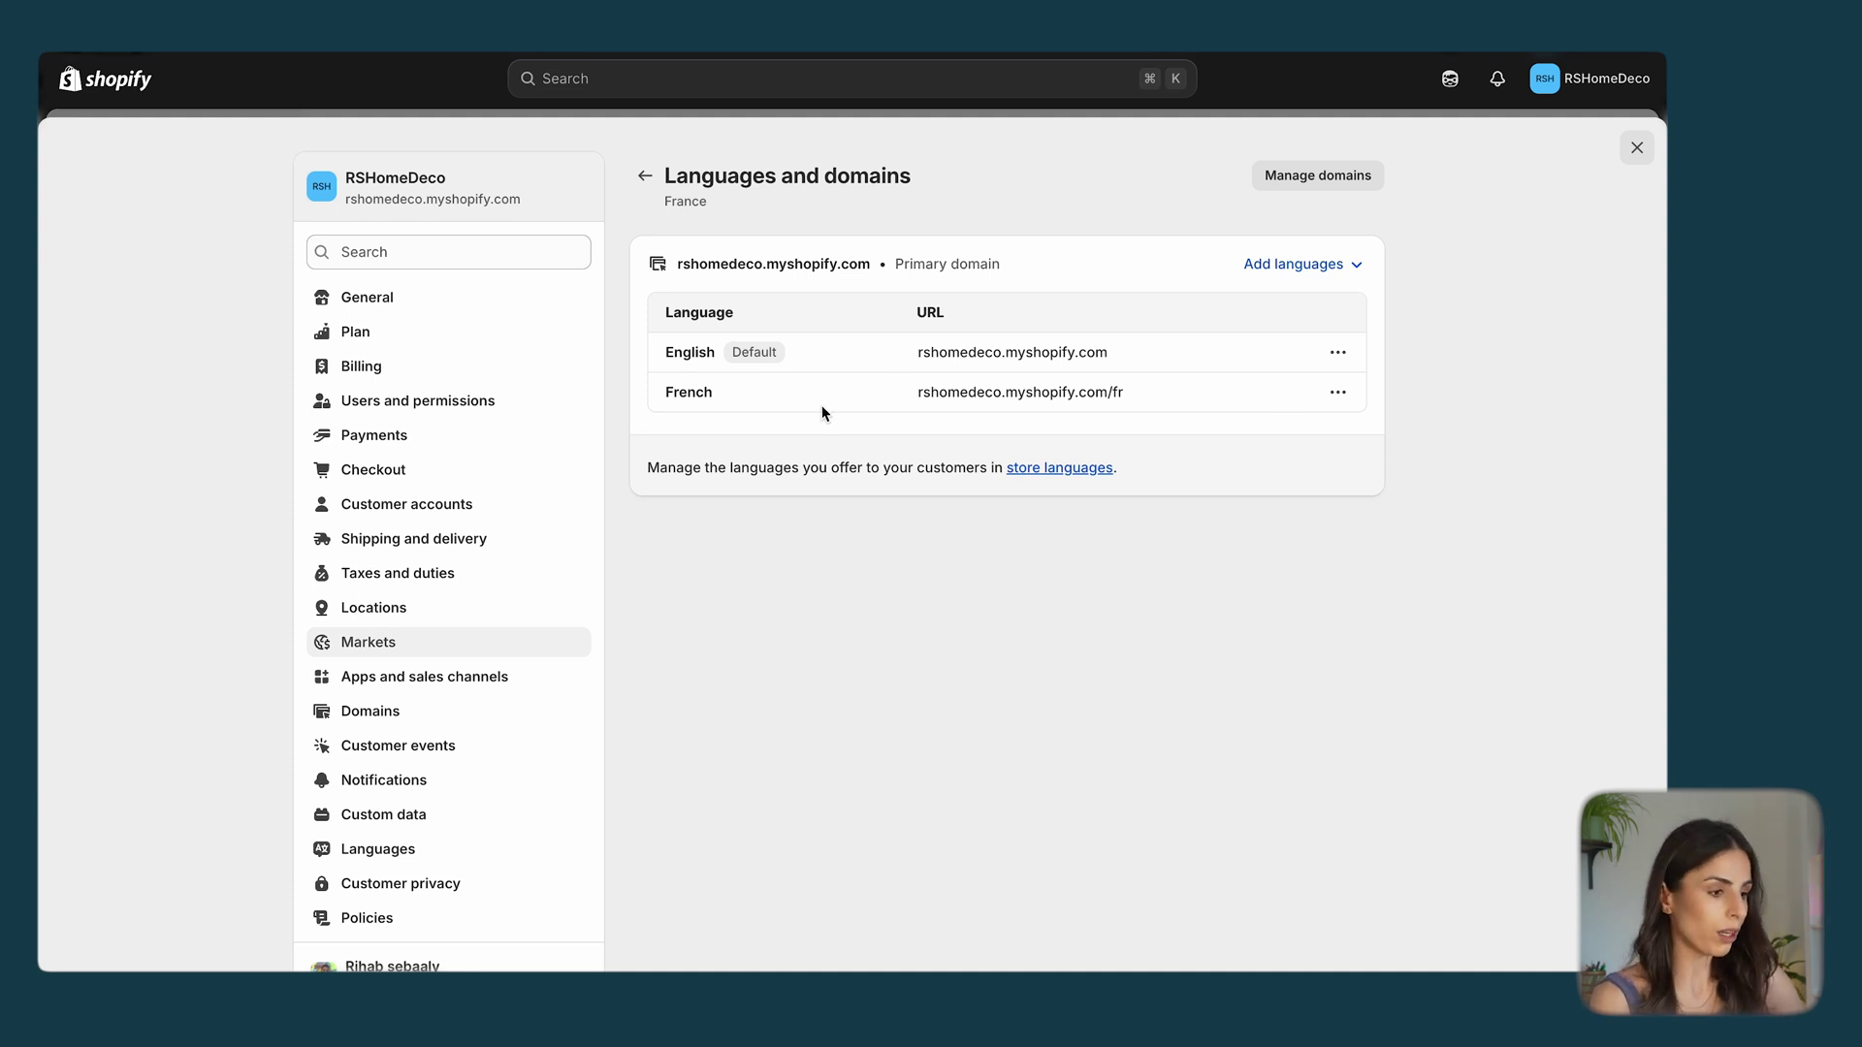
# Step: Switch the France market to subfolder URLs and make French its default language
pyautogui.click(1316, 277)
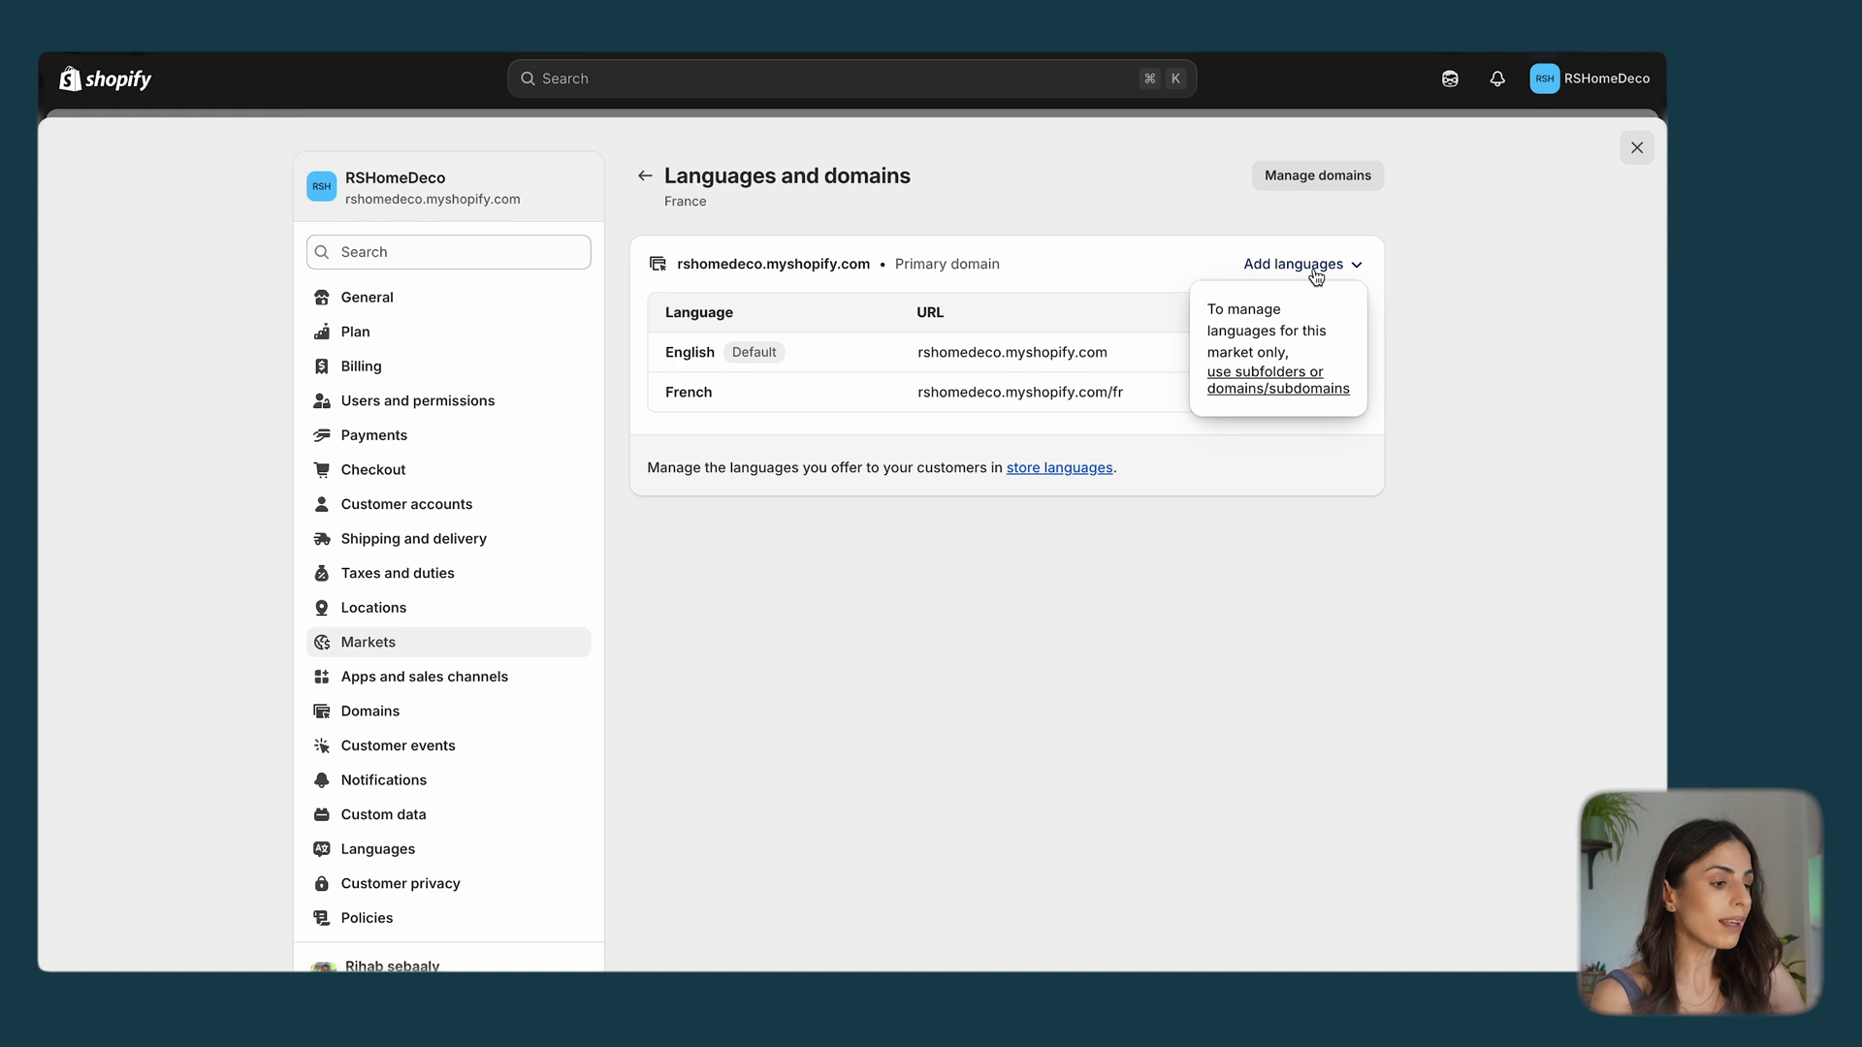
pyautogui.click(1249, 387)
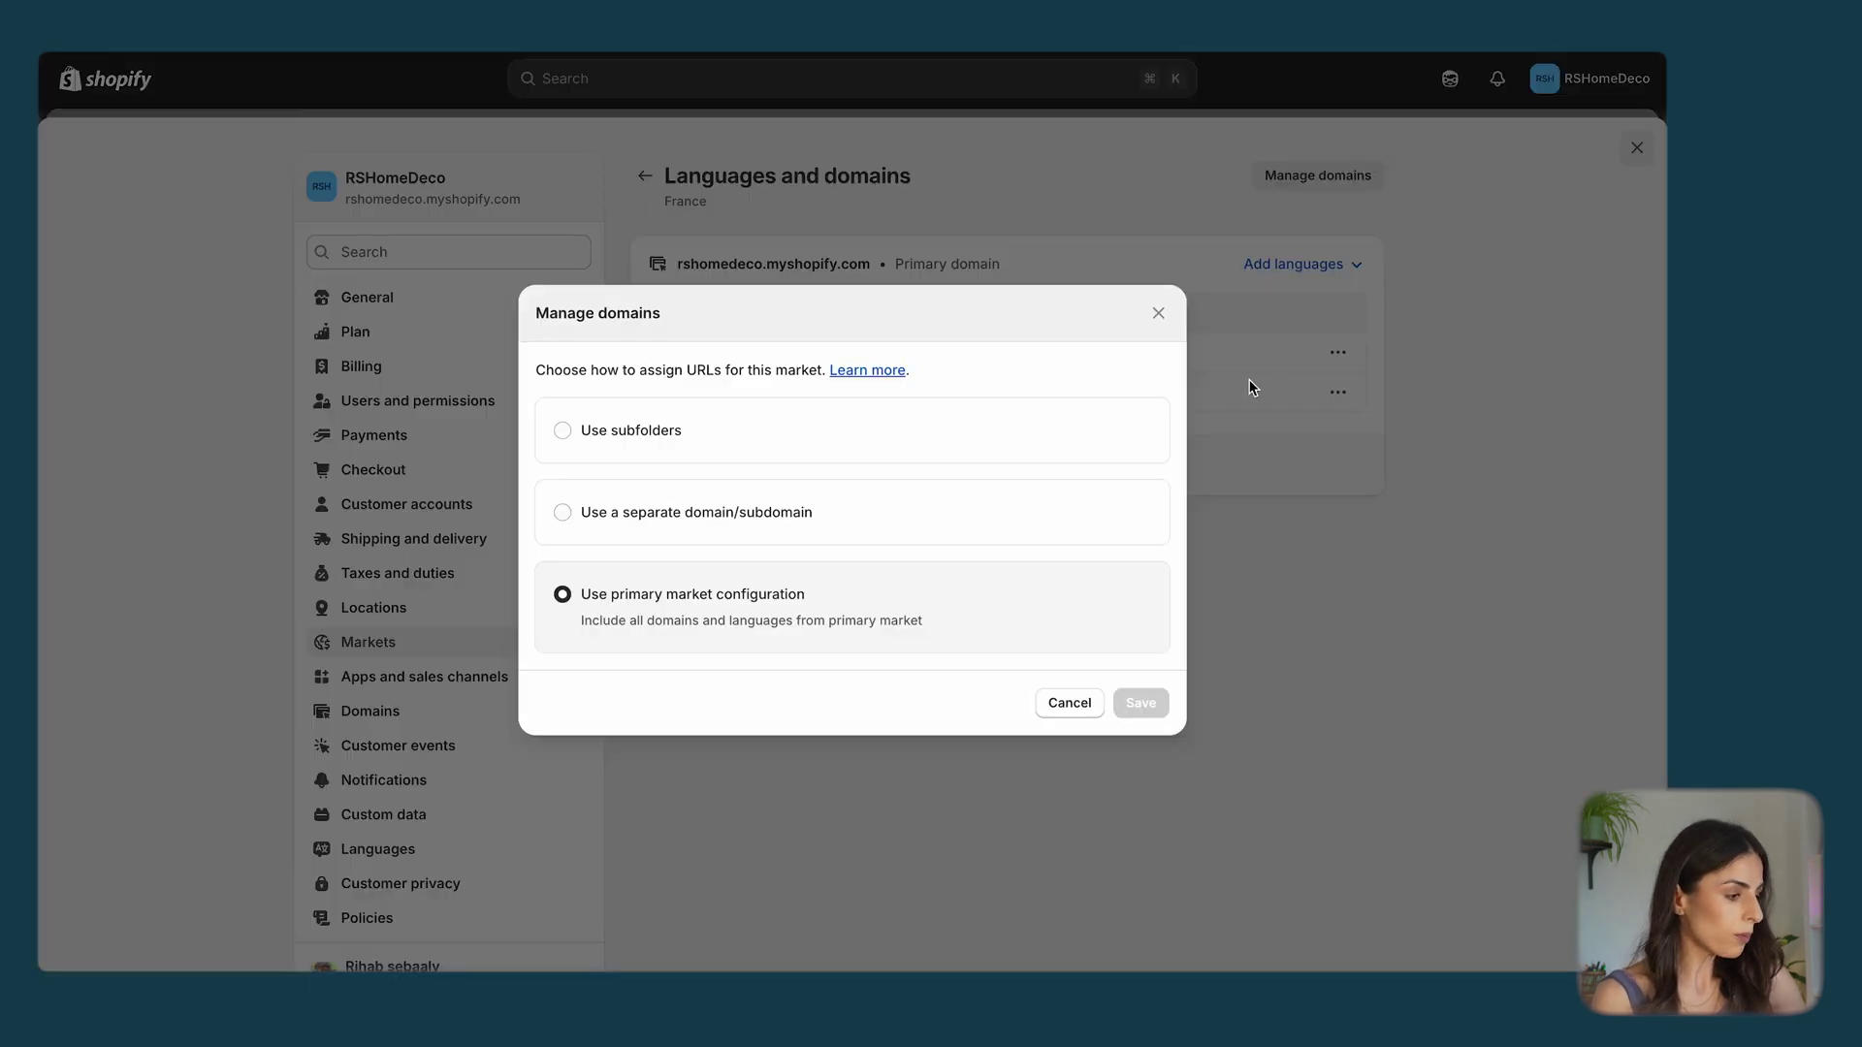
pyautogui.click(607, 429)
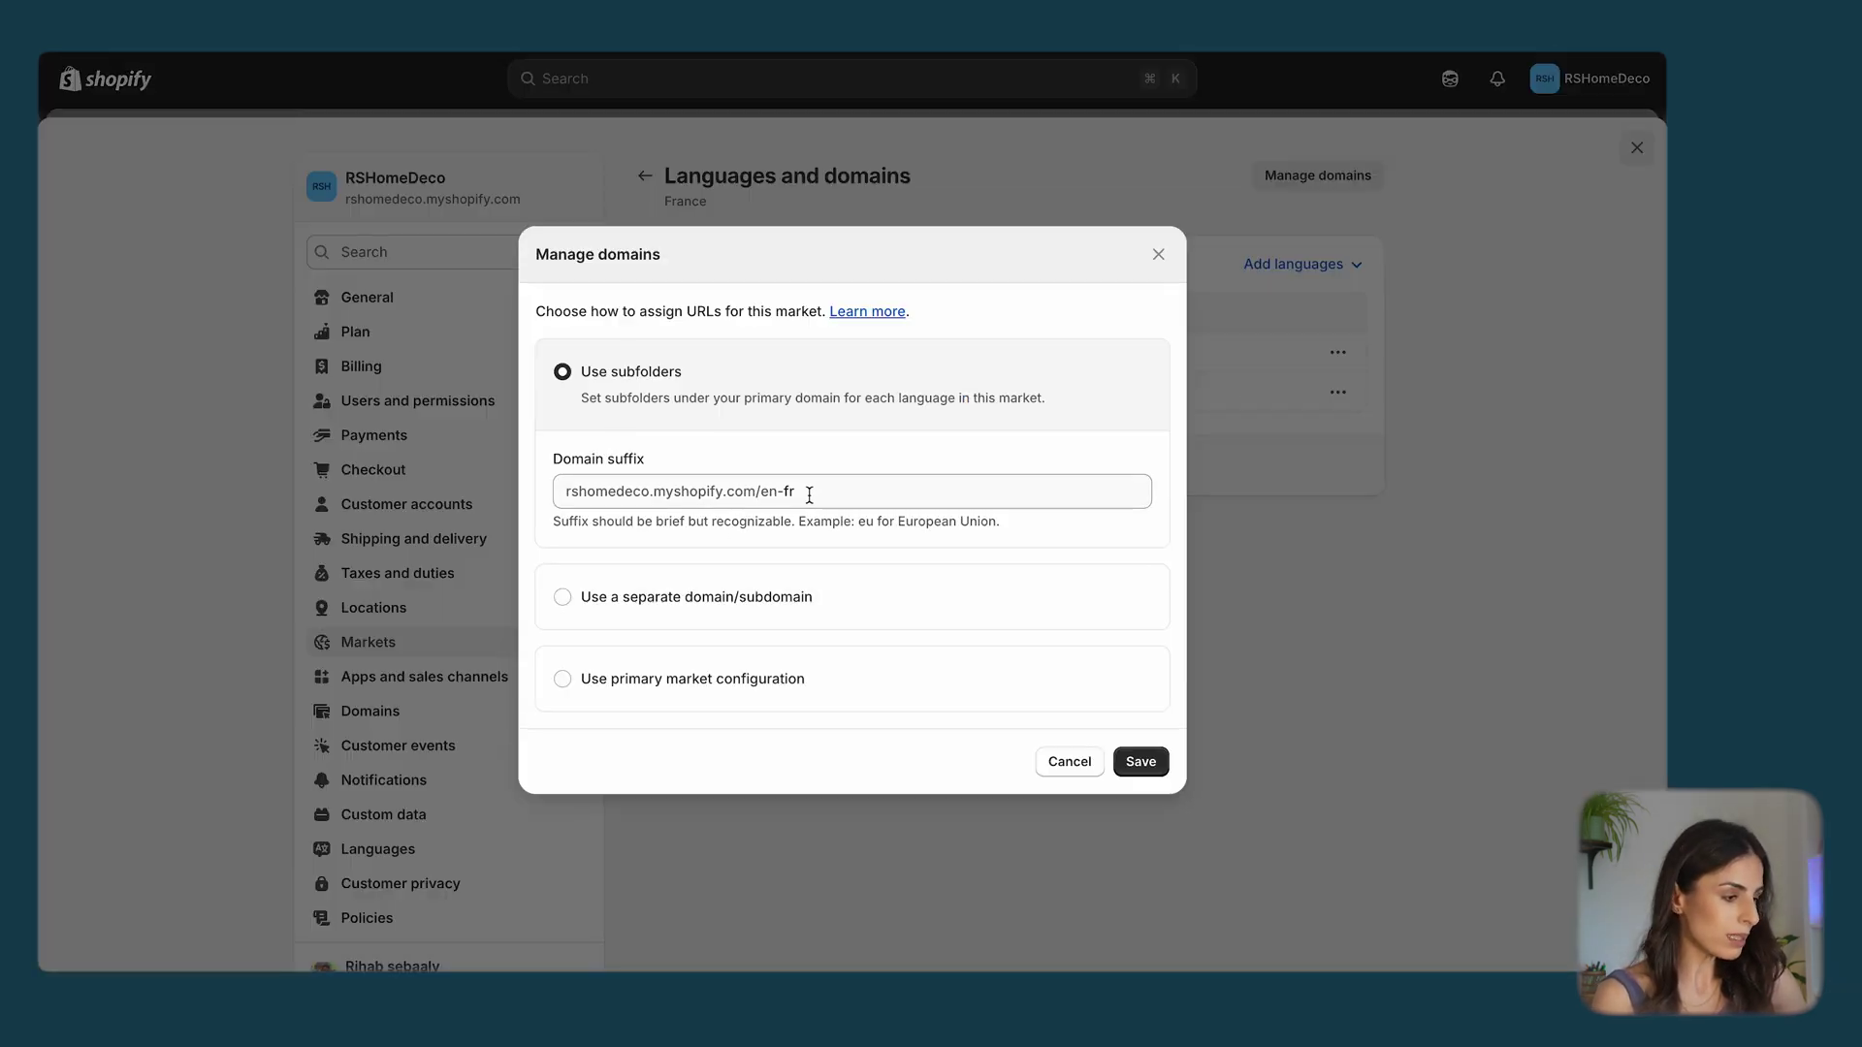
pyautogui.click(1128, 759)
pyautogui.click(1338, 392)
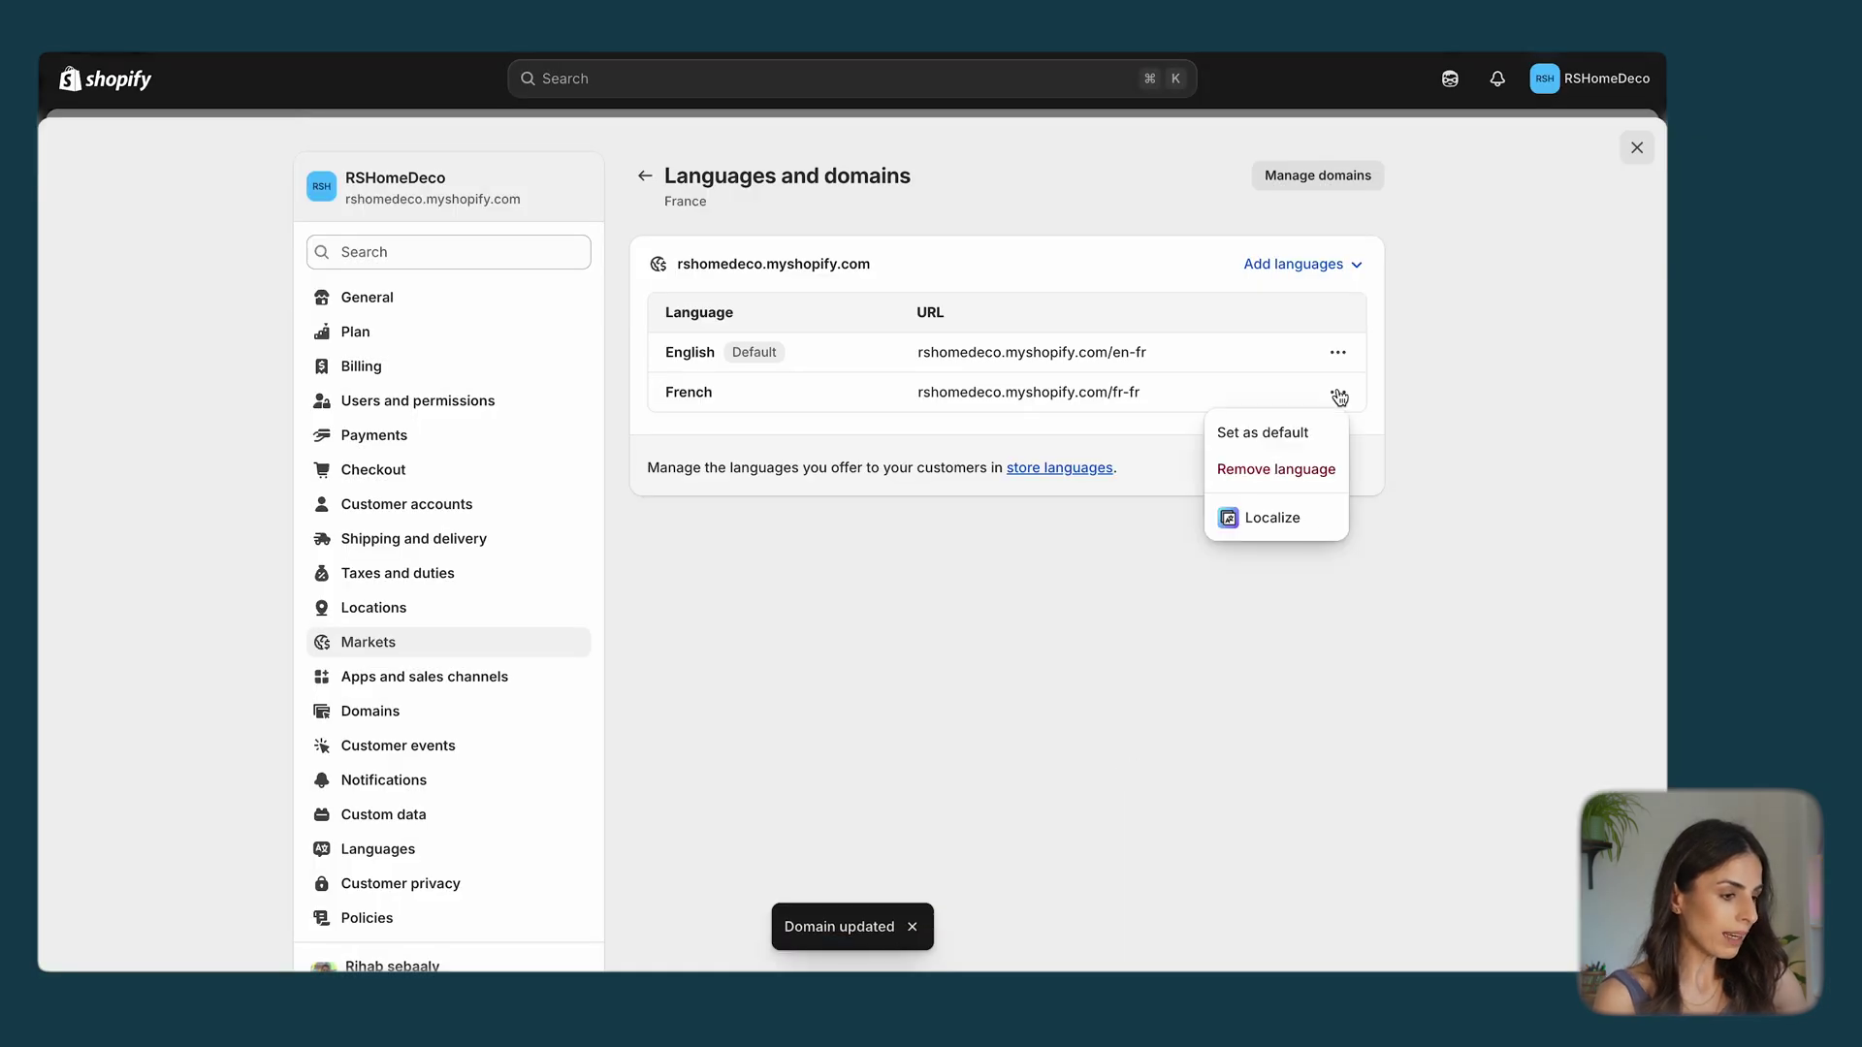
pyautogui.click(1273, 442)
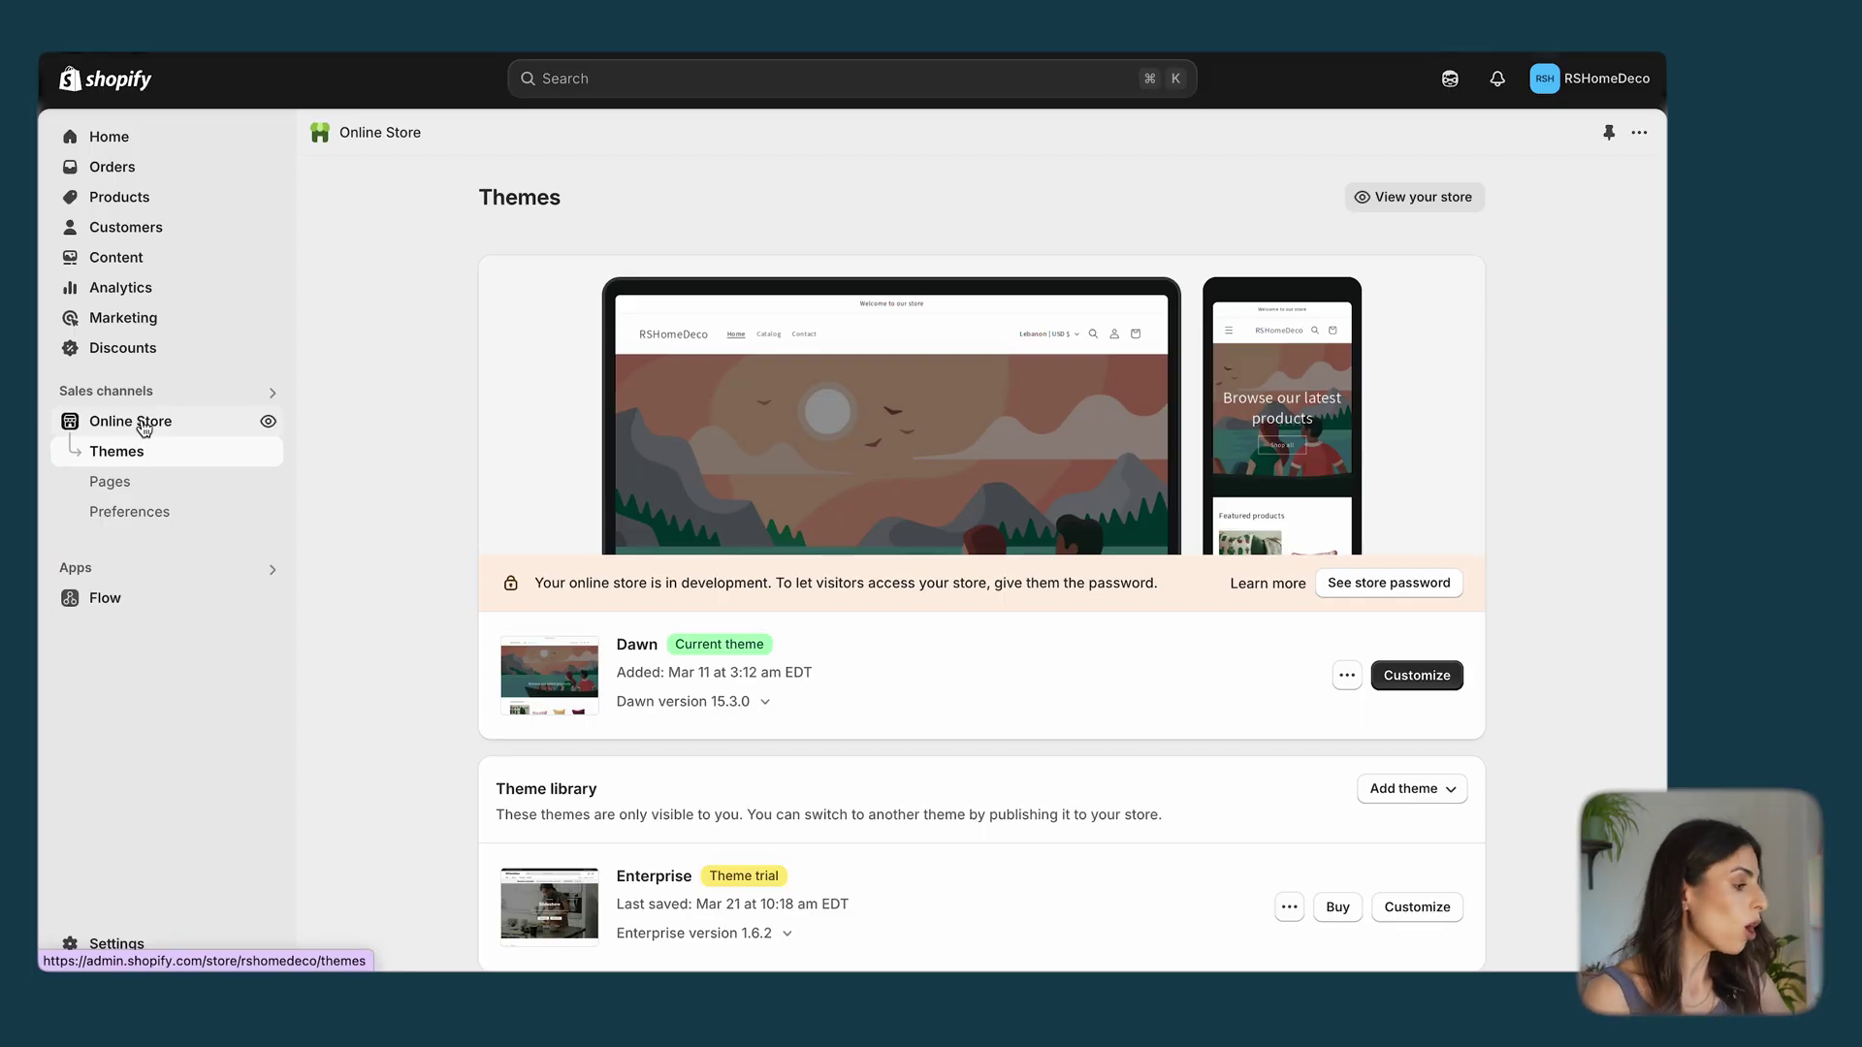
# Step: Open the live Dawn theme in the theme editor
pyautogui.click(1443, 693)
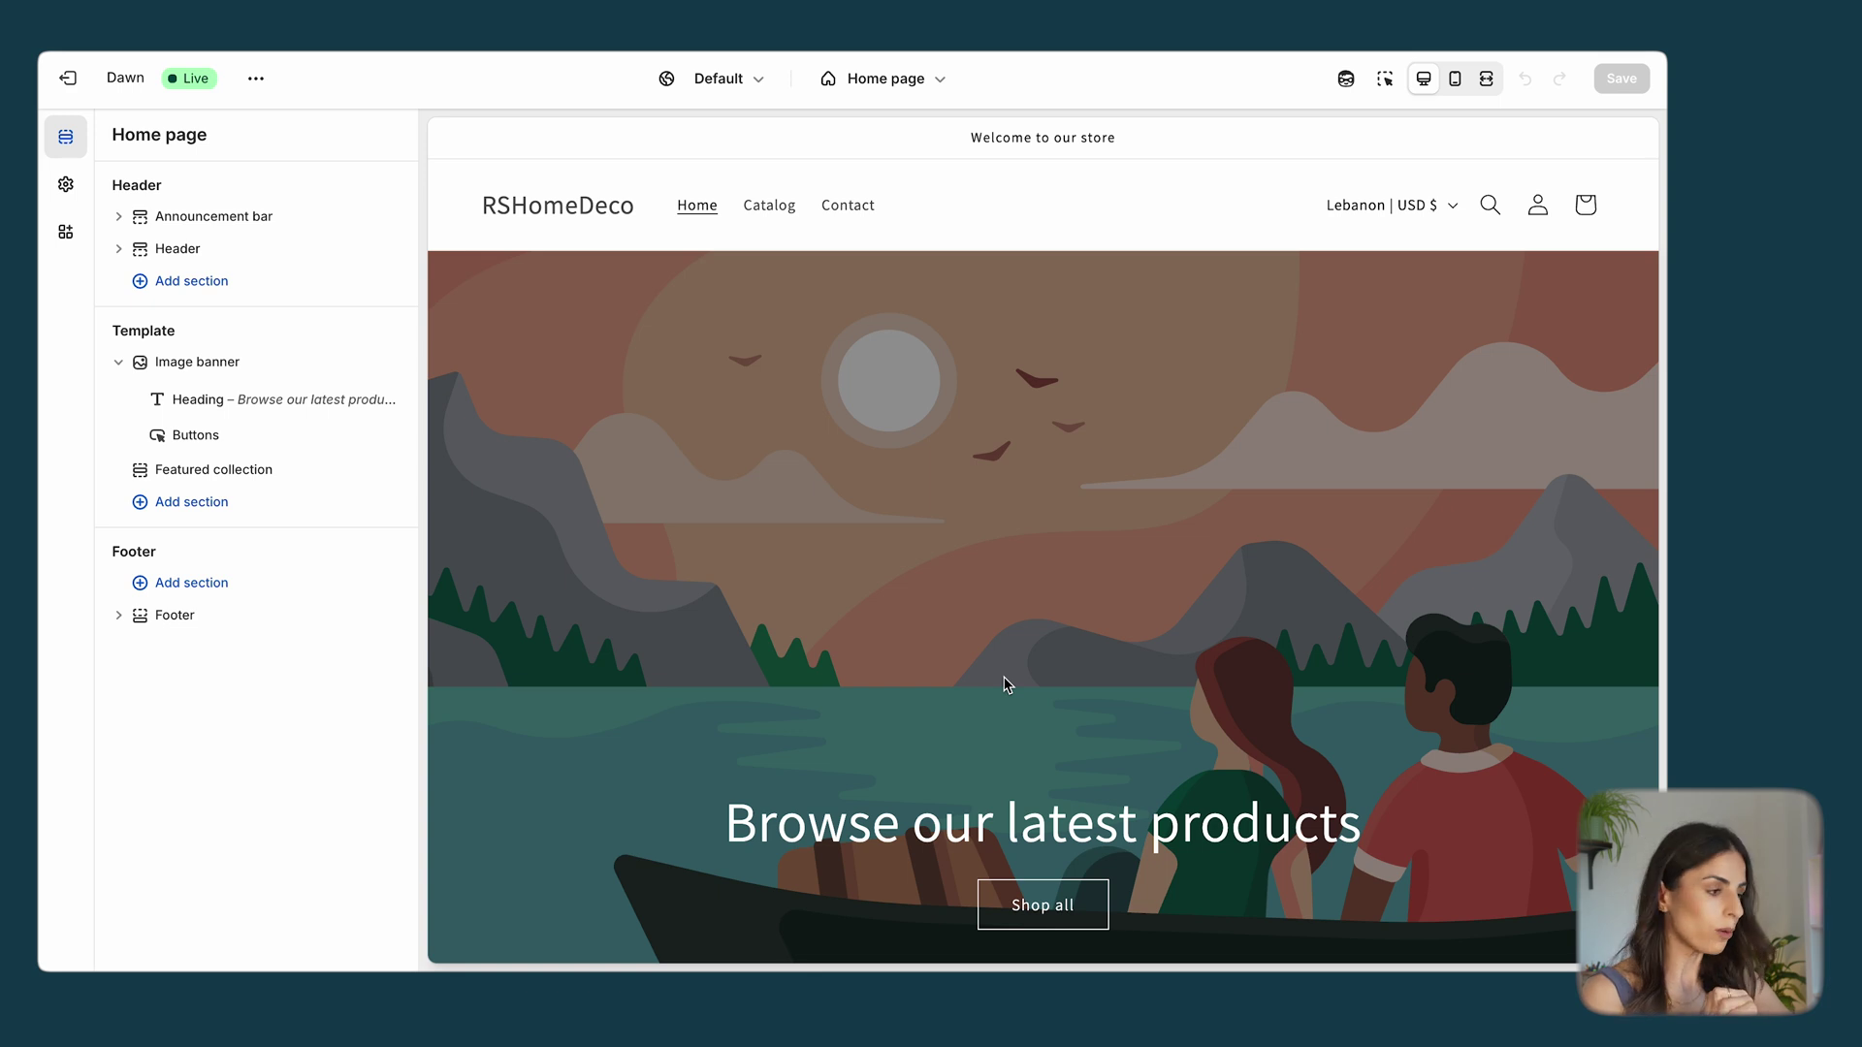
# Step: Set Lebanon's Image banner to the shop_the_style lantern photo, then return to Default
pyautogui.click(726, 88)
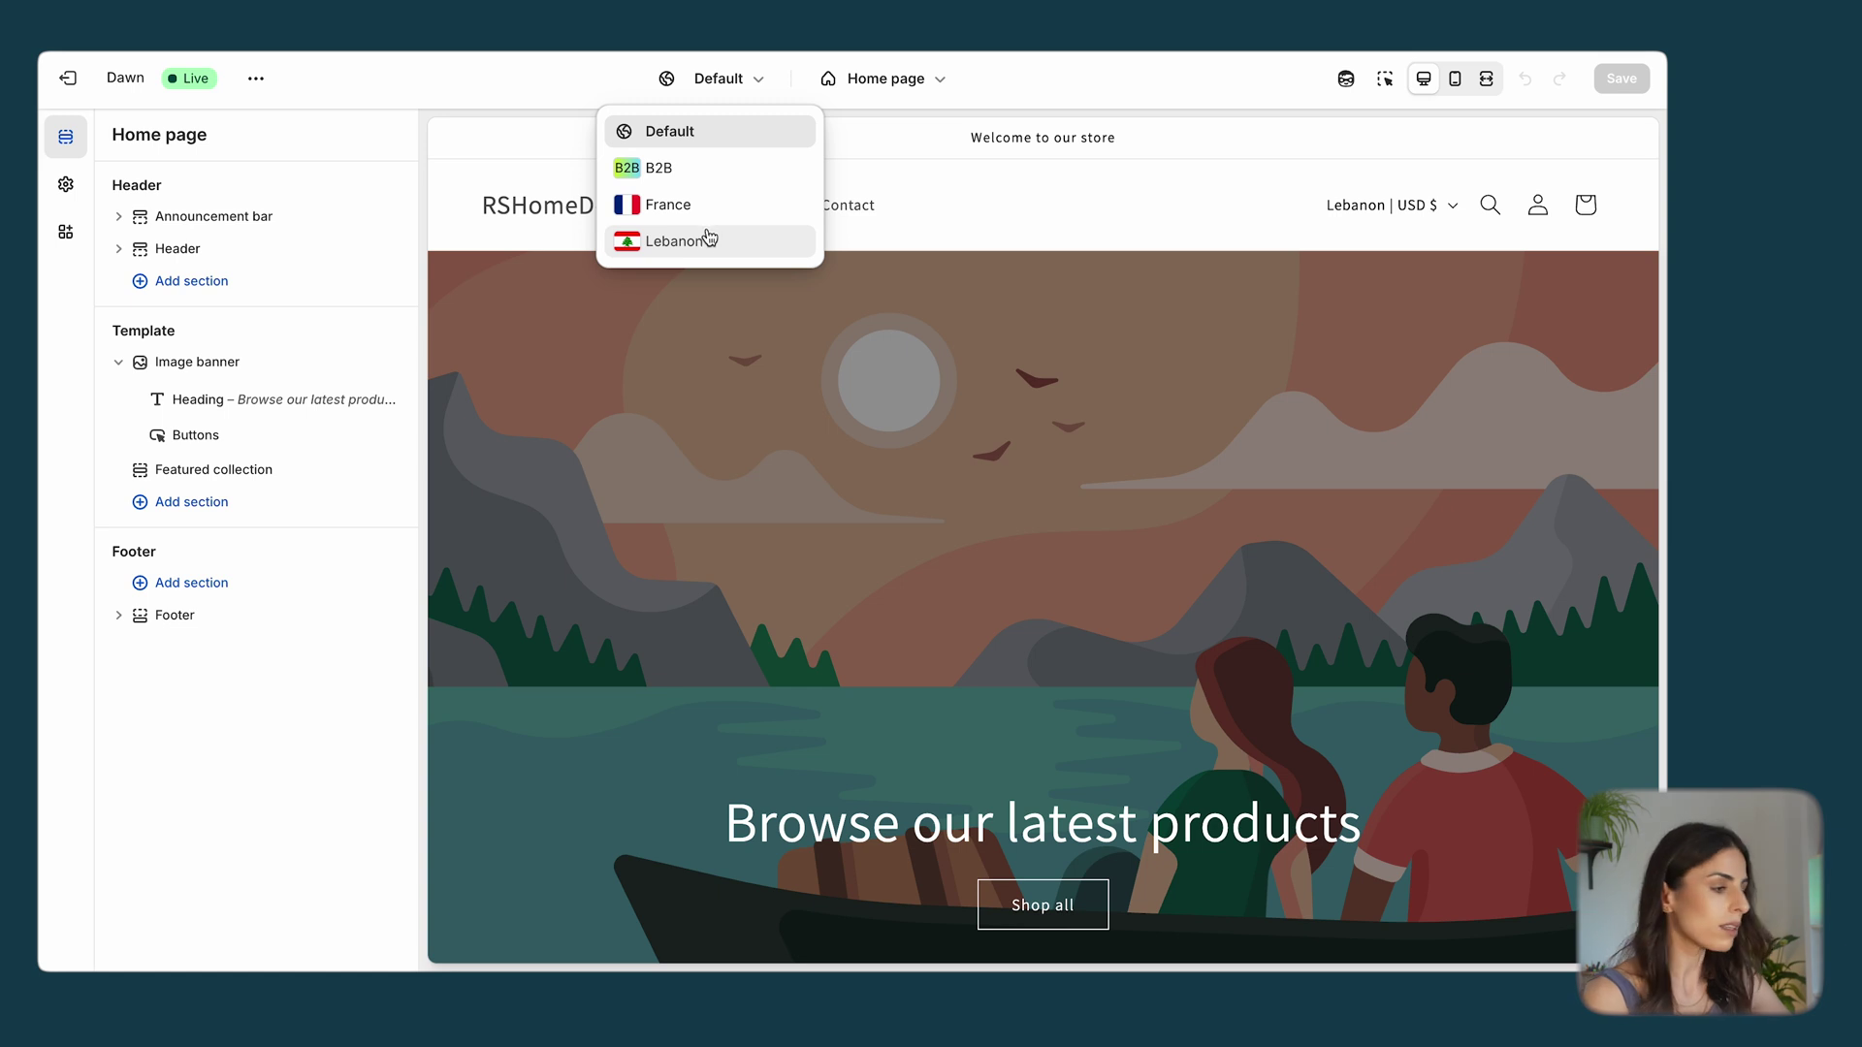
pyautogui.click(705, 242)
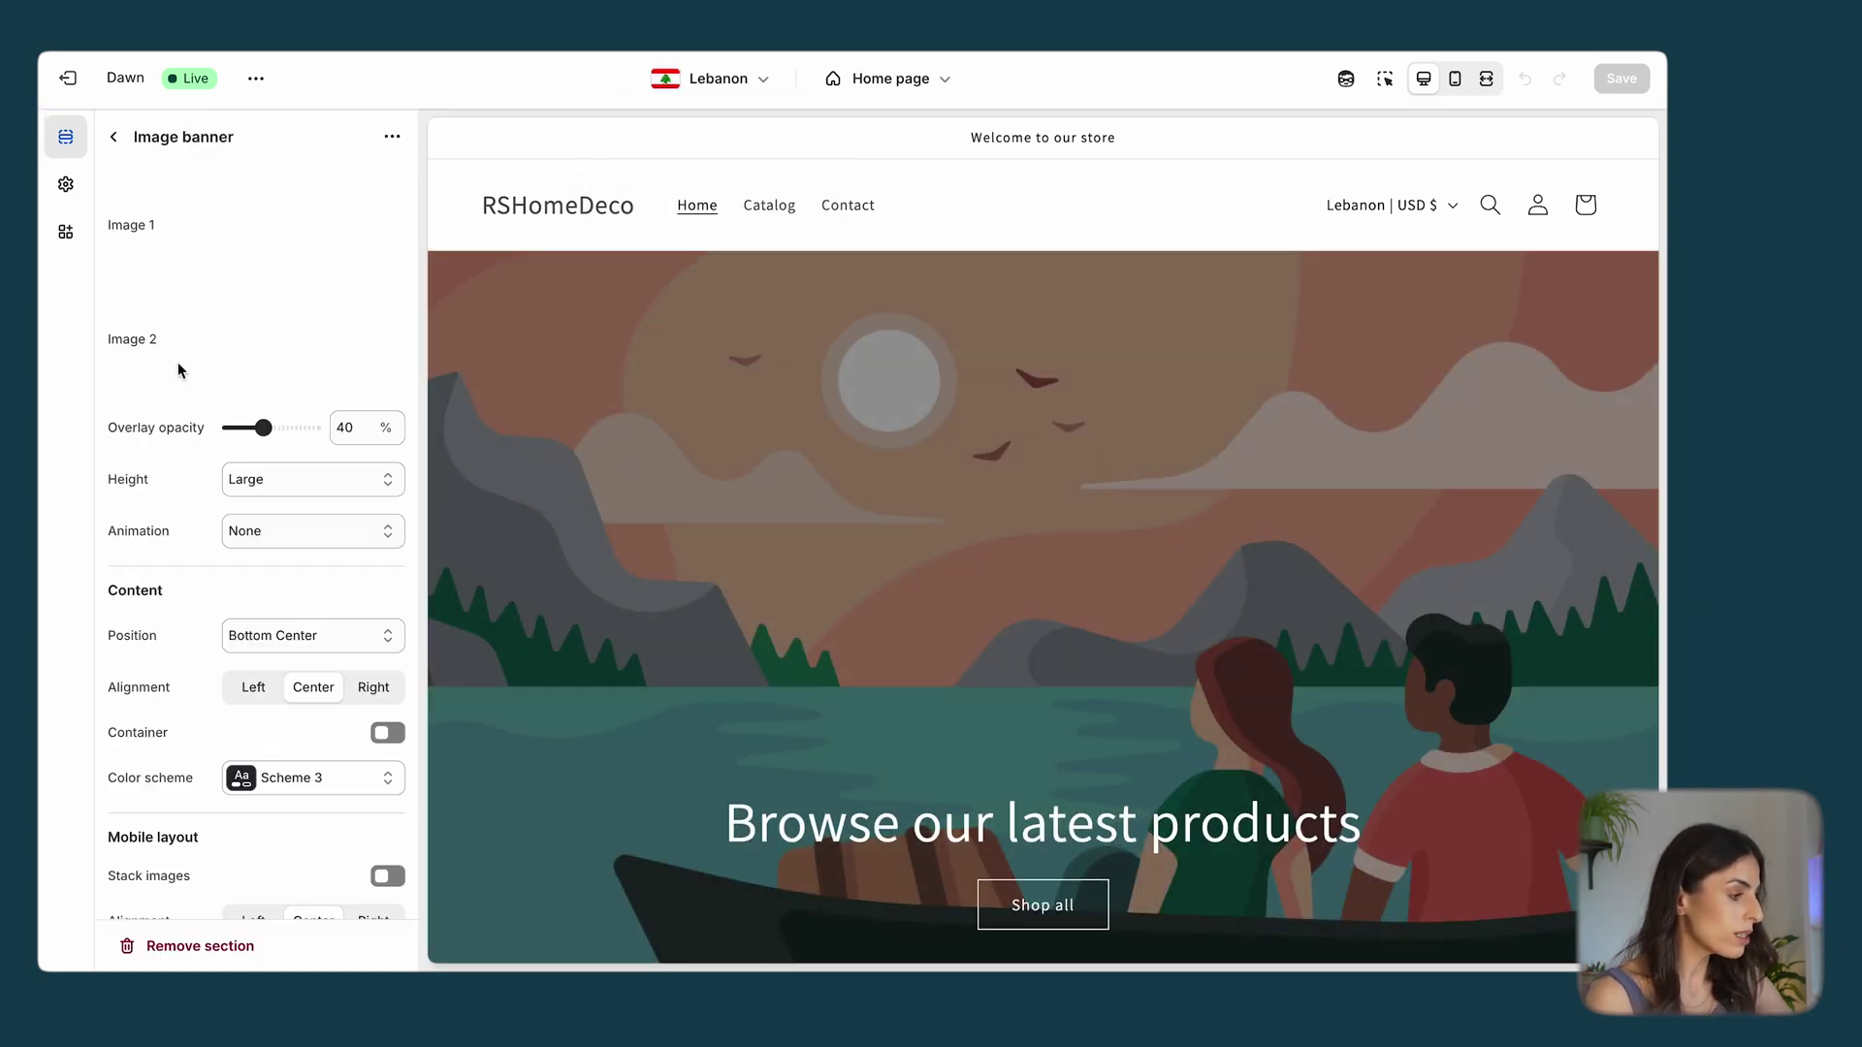
pyautogui.click(179, 367)
pyautogui.click(296, 216)
pyautogui.doubleClick(611, 544)
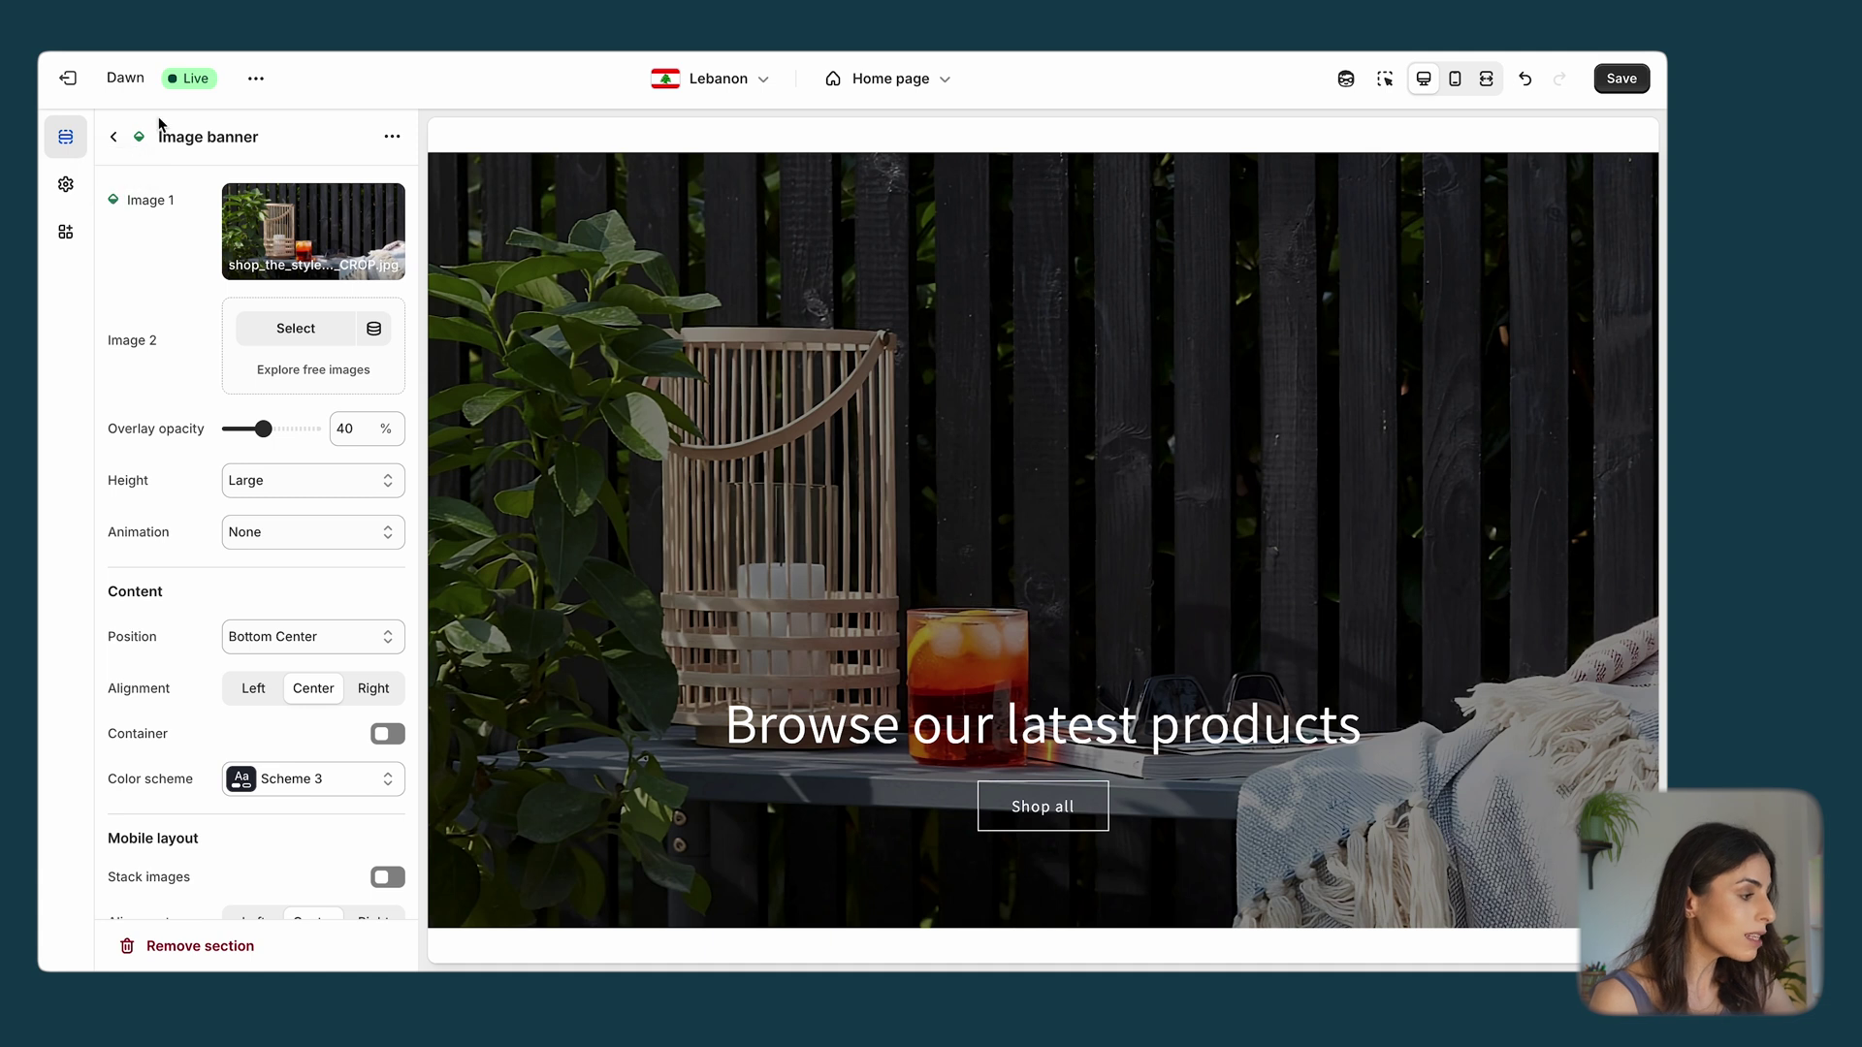
pyautogui.moveTo(139, 147)
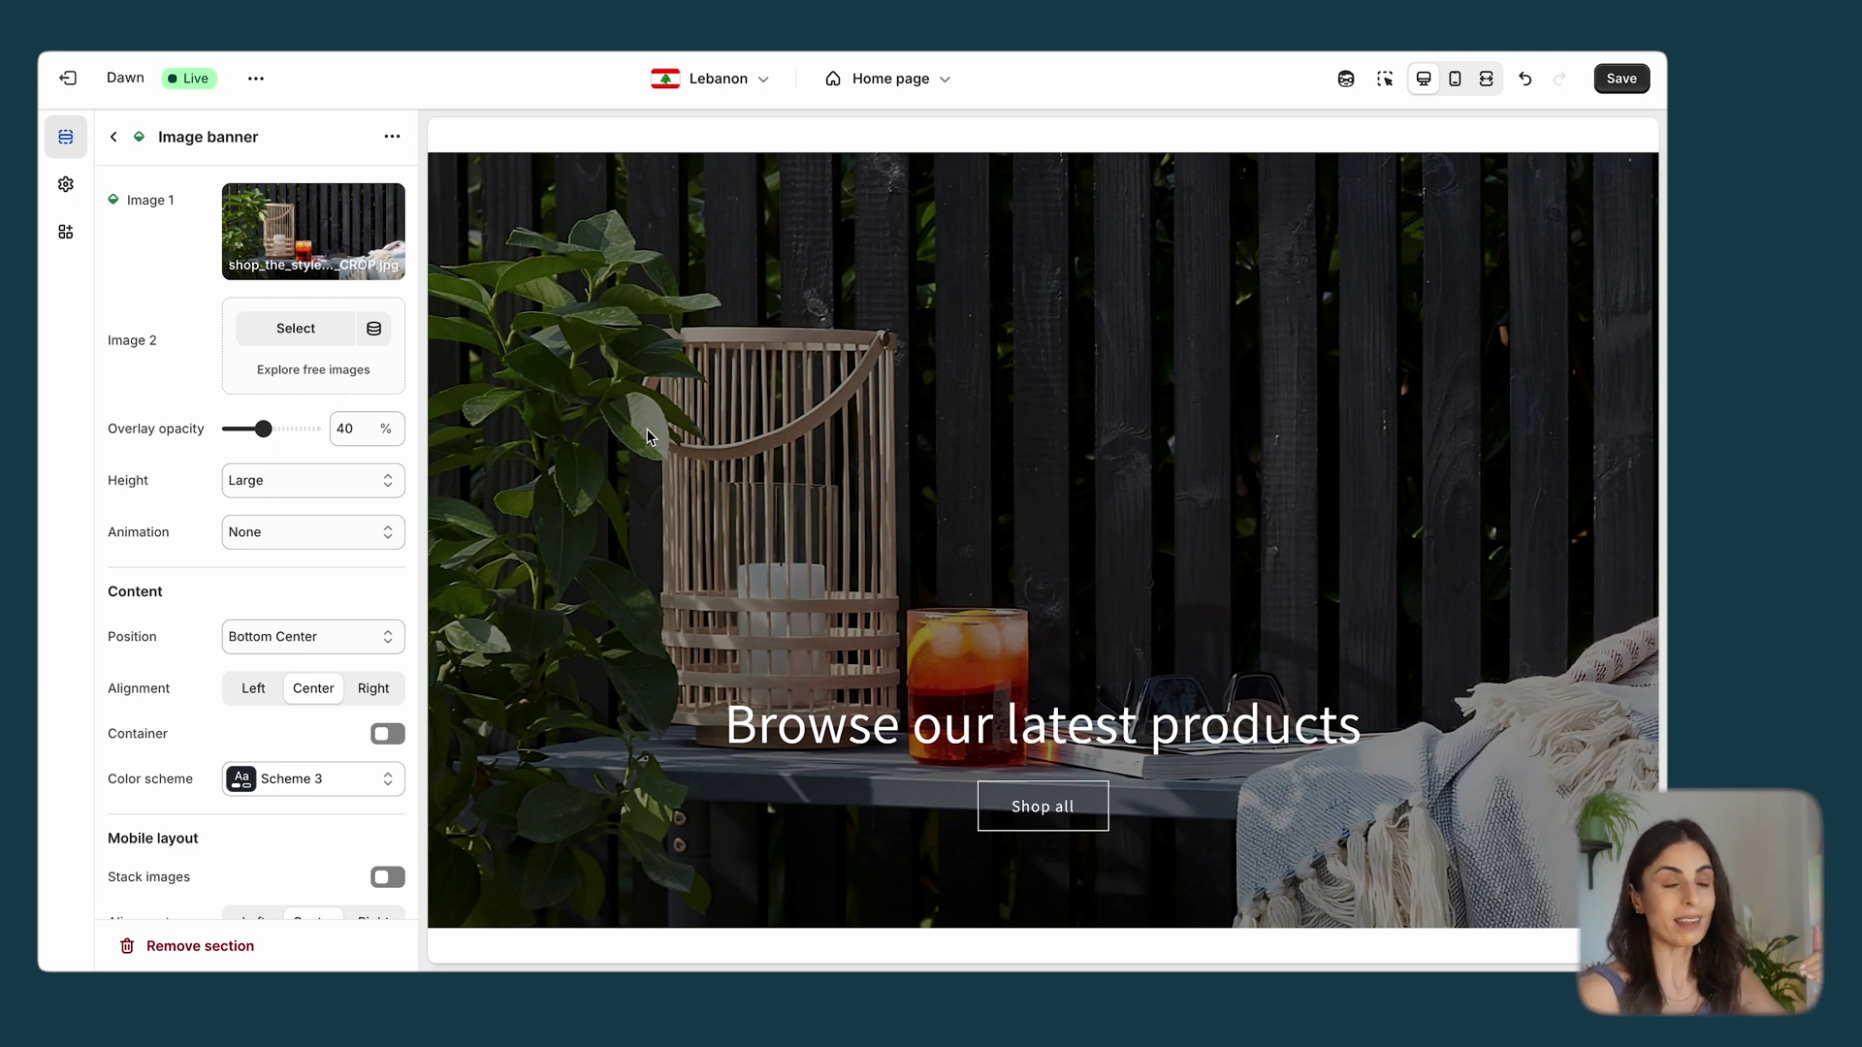
pyautogui.click(722, 81)
pyautogui.click(719, 144)
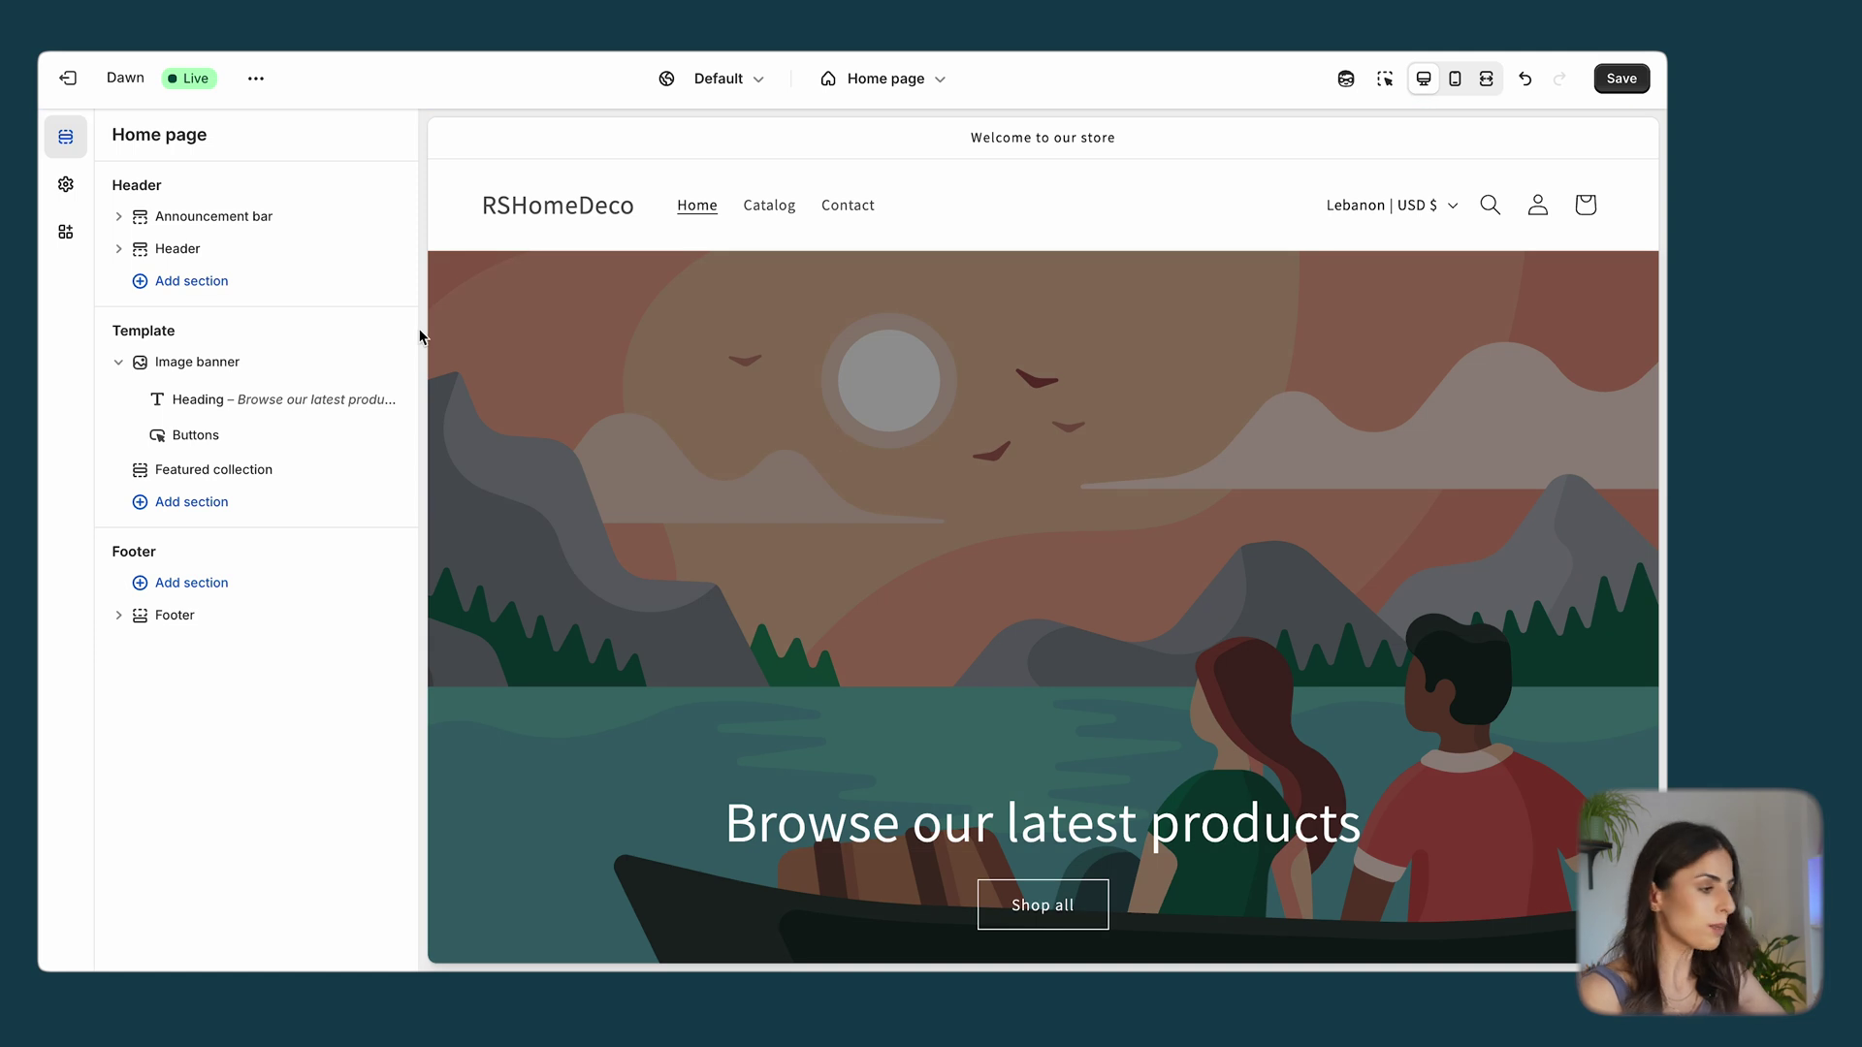
# Step: Set the Default market's first Image banner image to the Hub_location bedroom photo
pyautogui.click(229, 363)
pyautogui.click(306, 219)
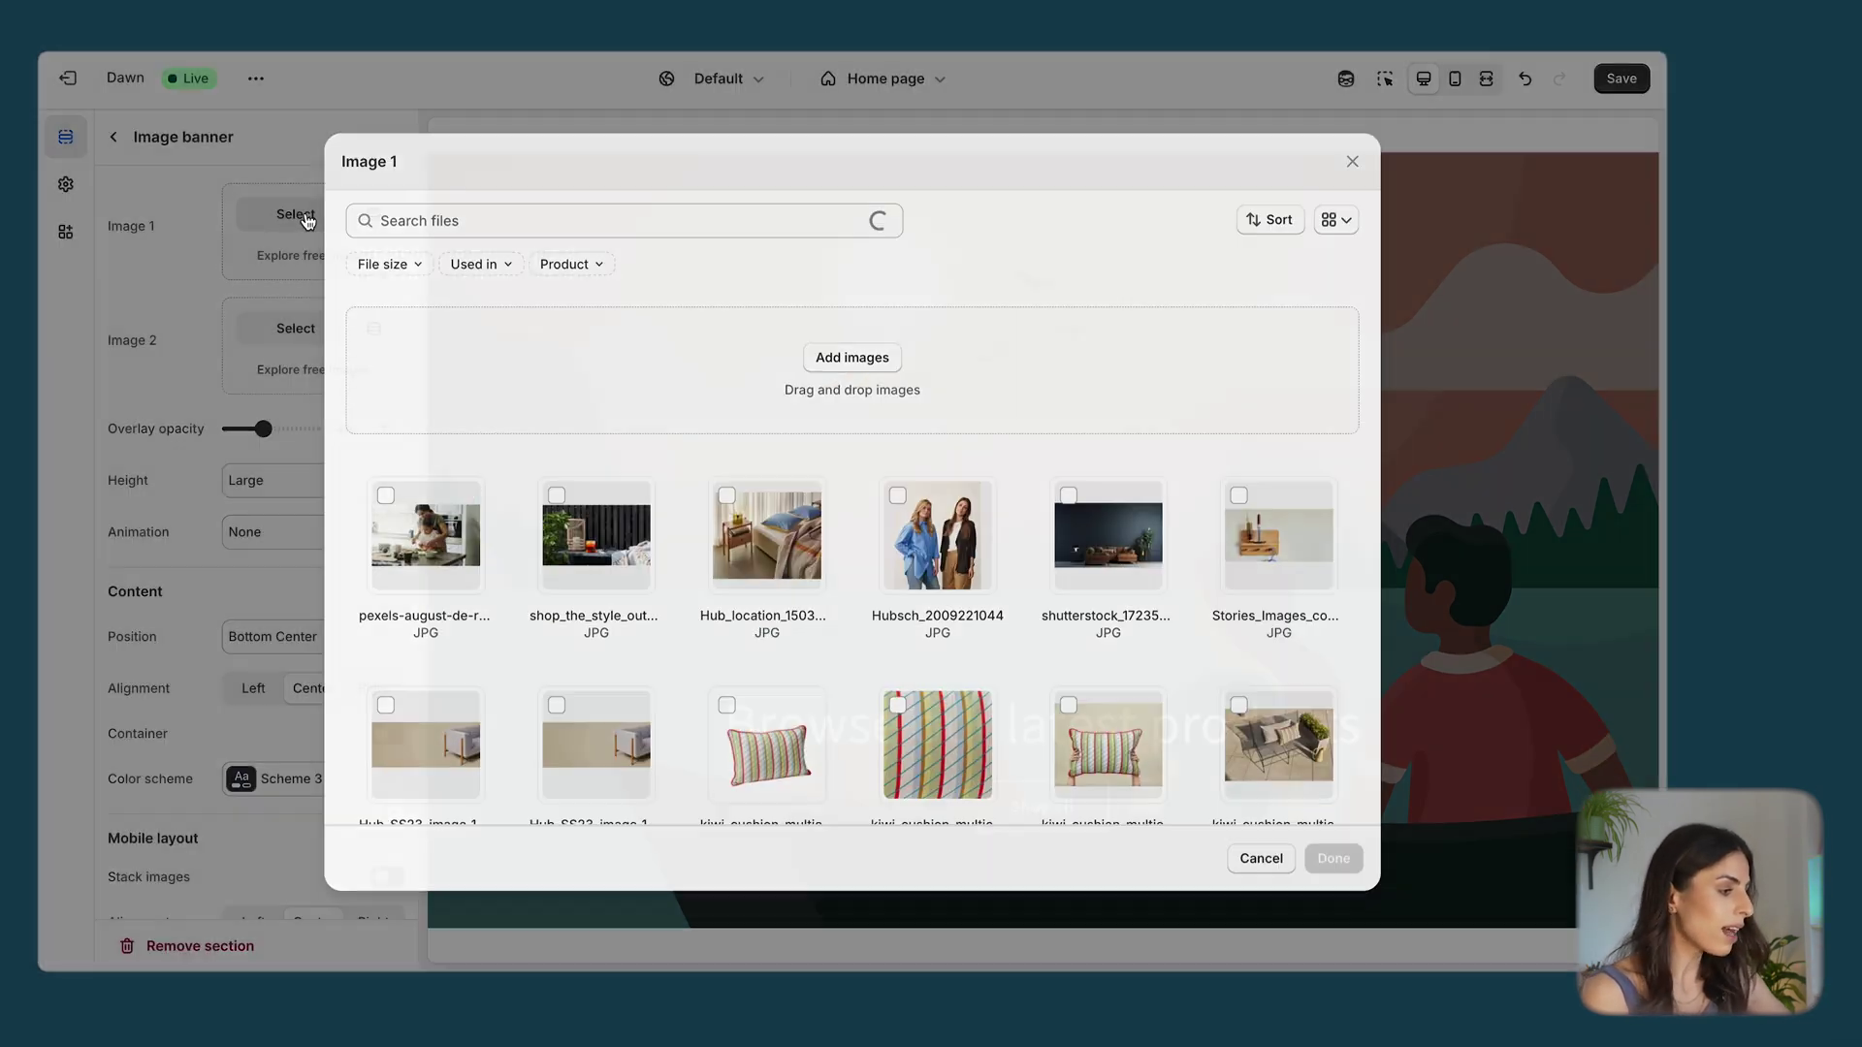
pyautogui.click(766, 533)
pyautogui.click(1333, 856)
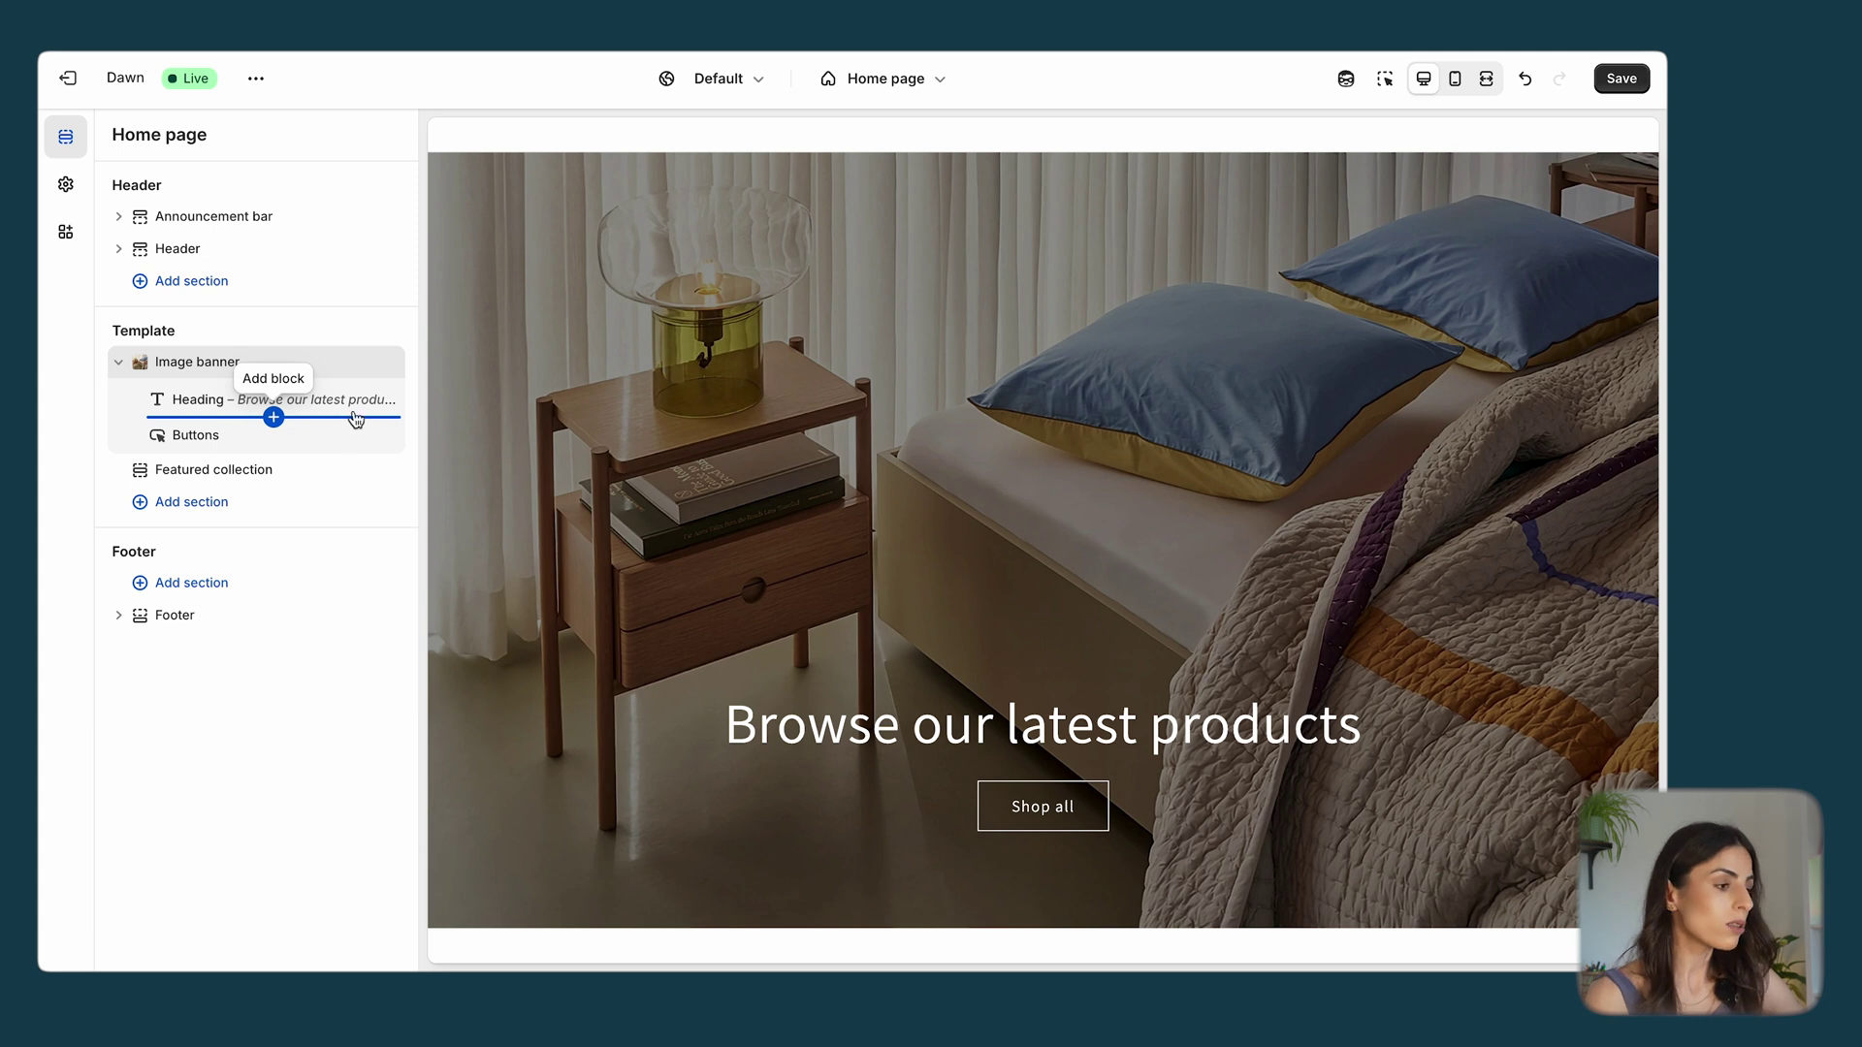
# Step: Switch the editor preview to the Lebanon market, showing its lantern banner
pyautogui.click(879, 86)
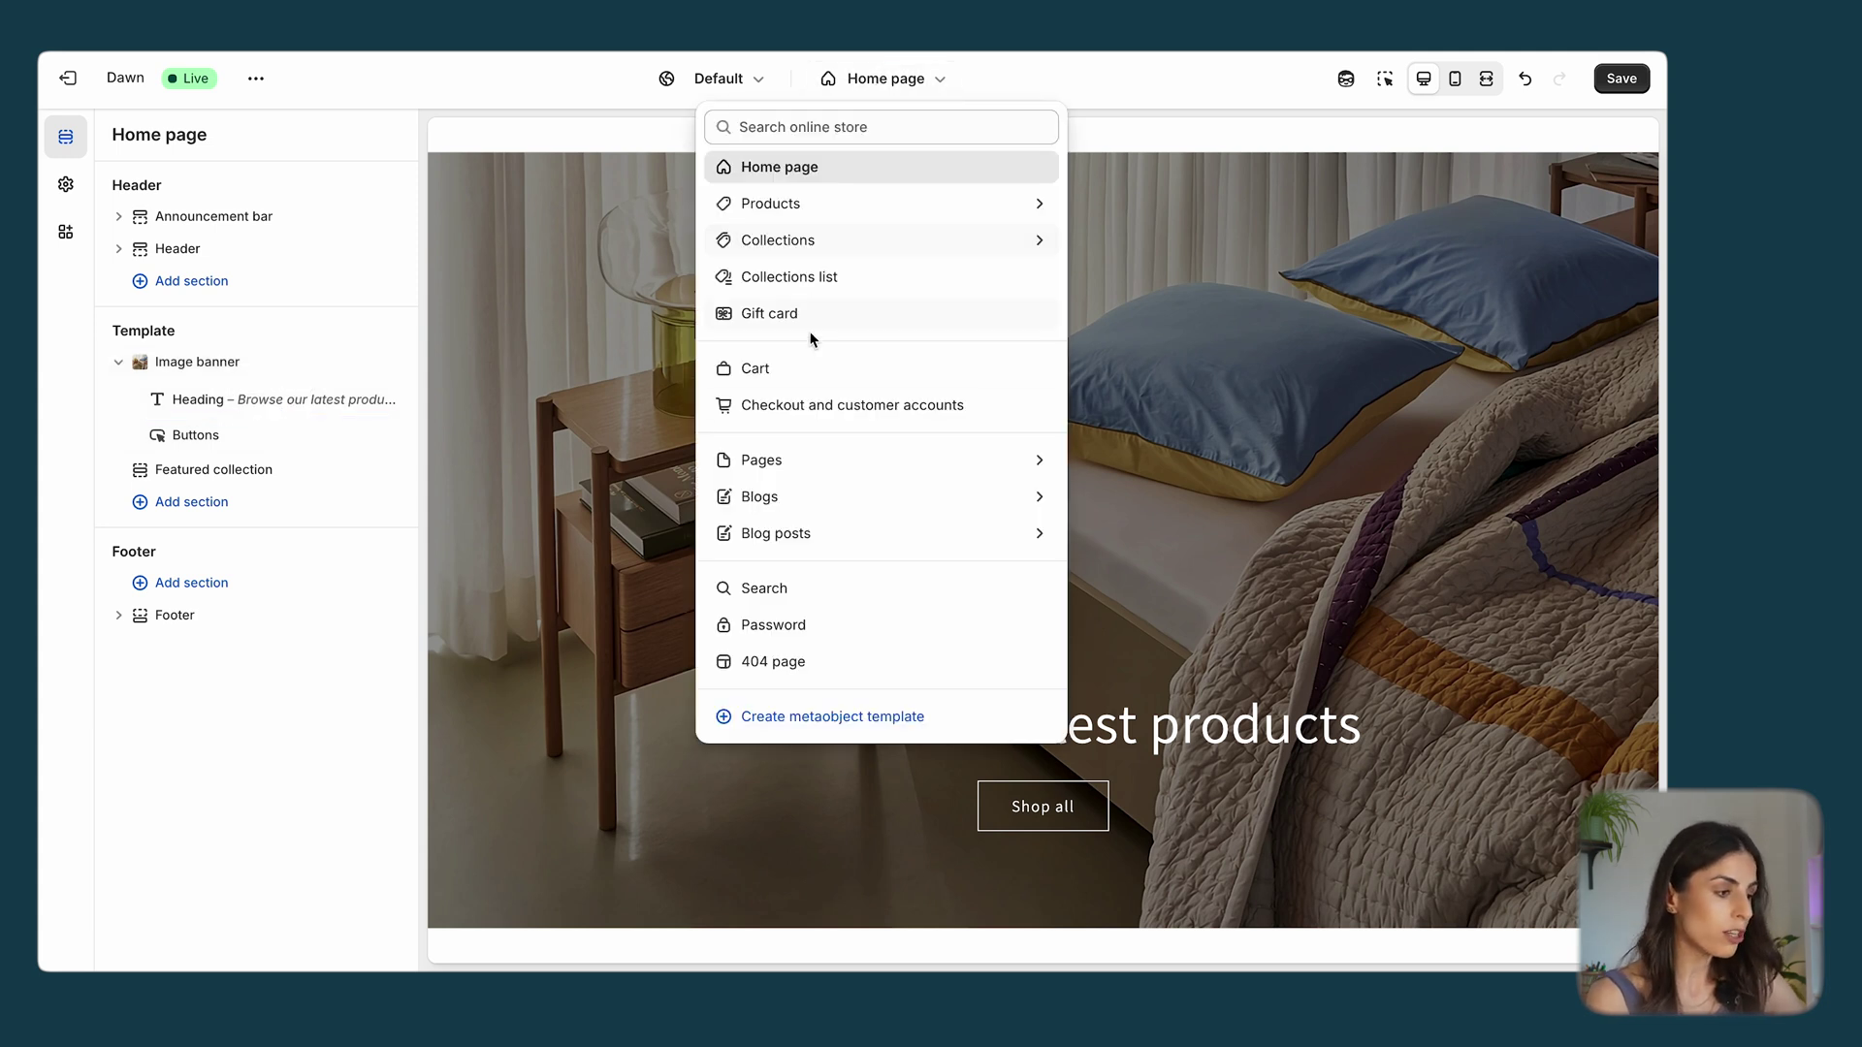
pyautogui.click(721, 87)
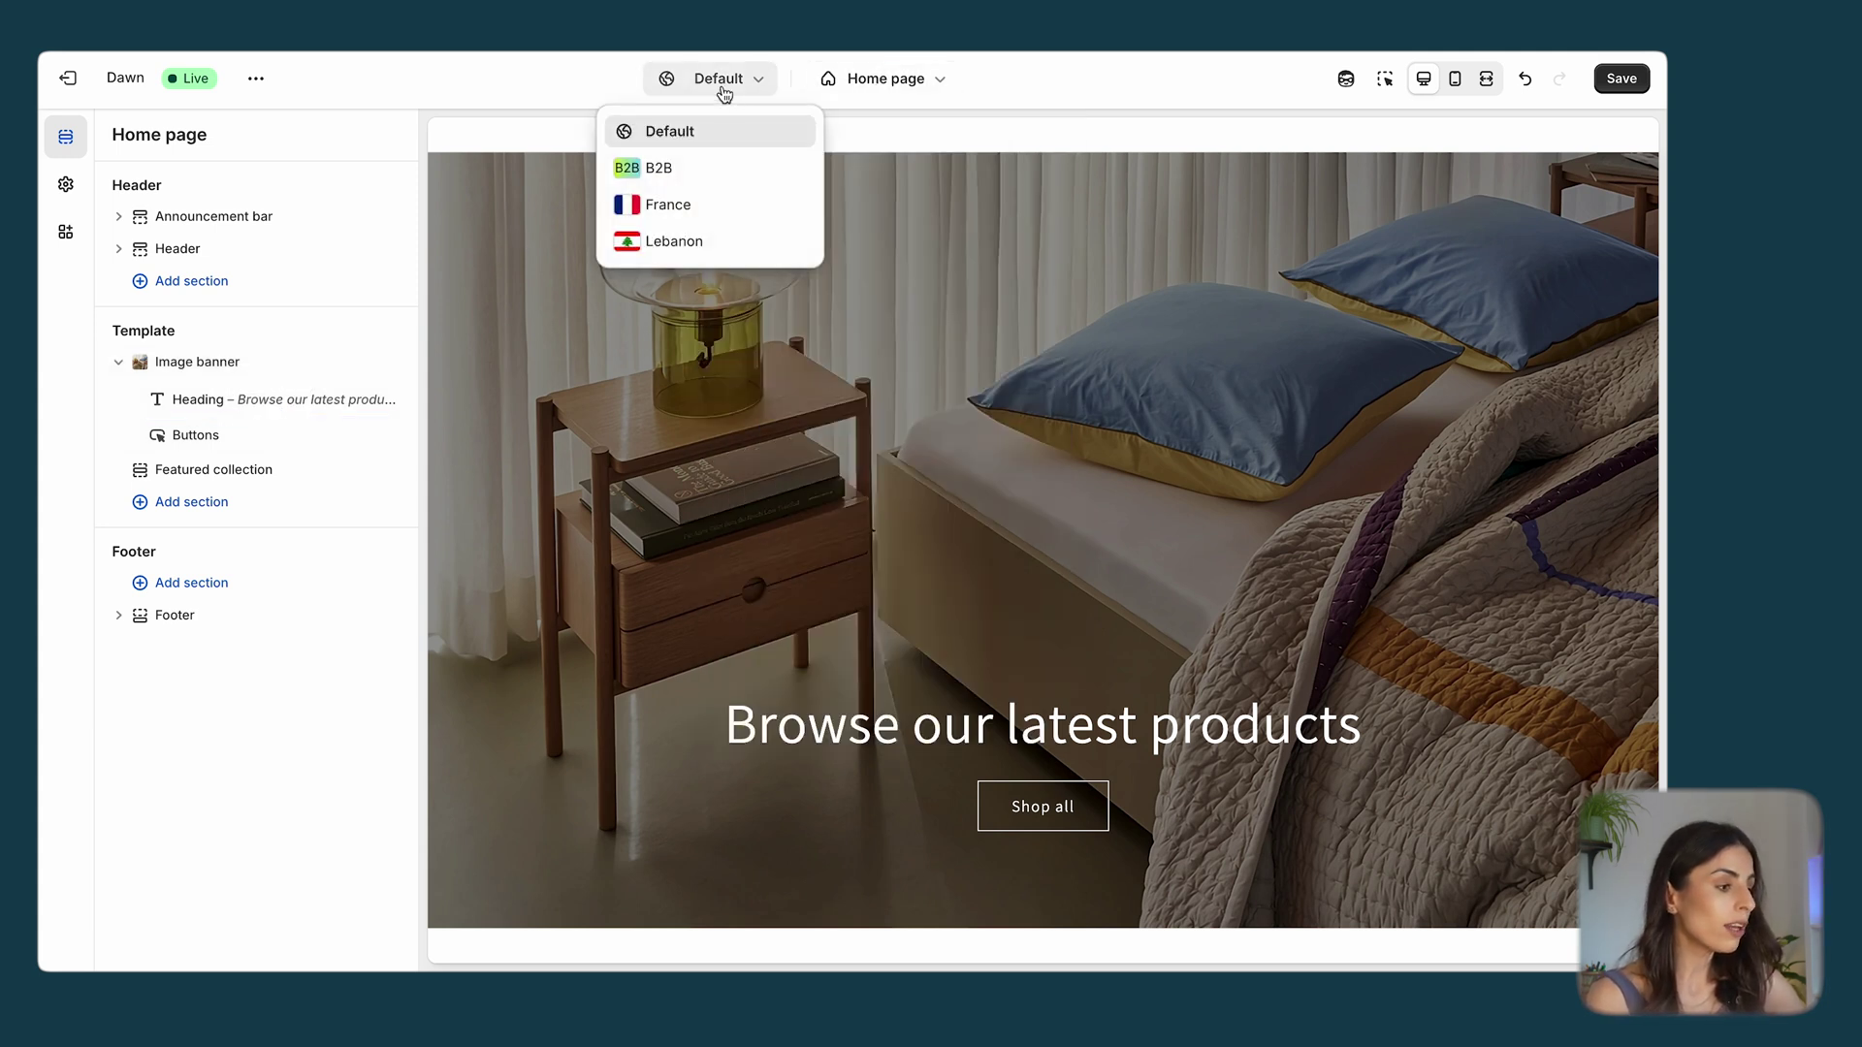
pyautogui.click(678, 243)
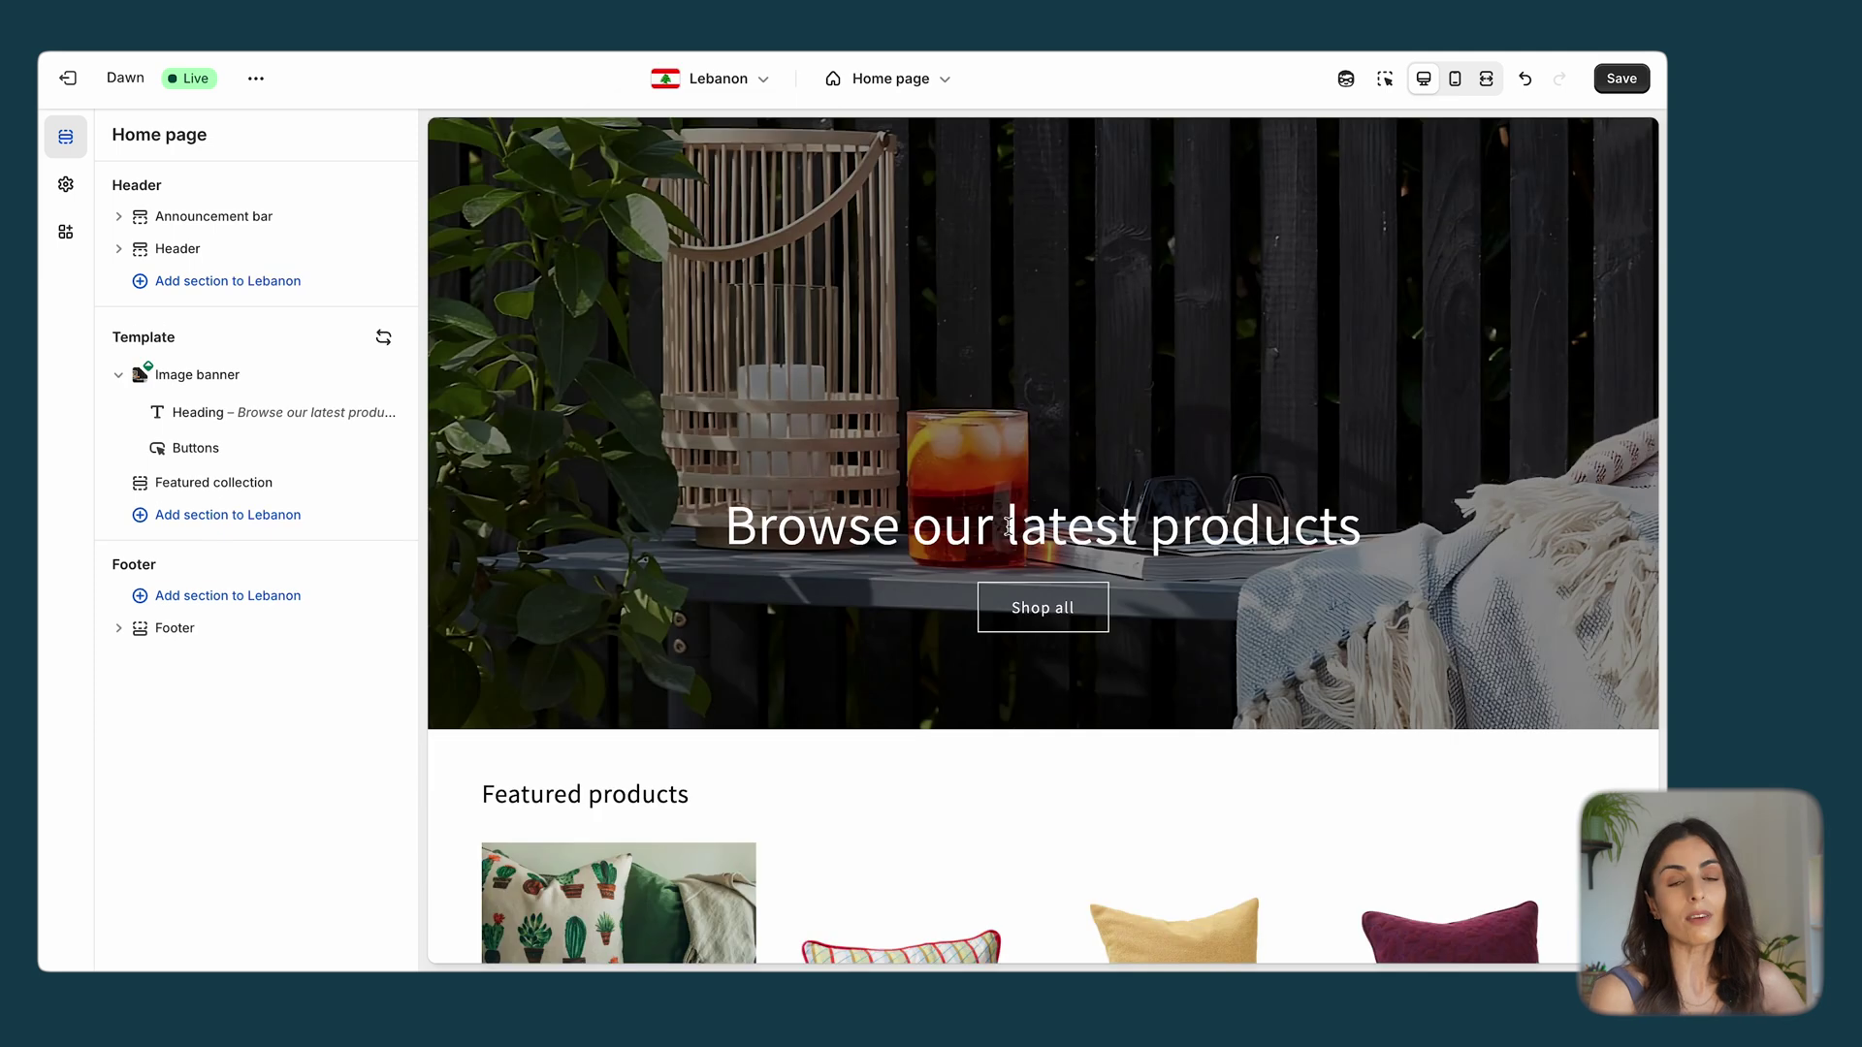
pyautogui.scroll(3, 1028, 519)
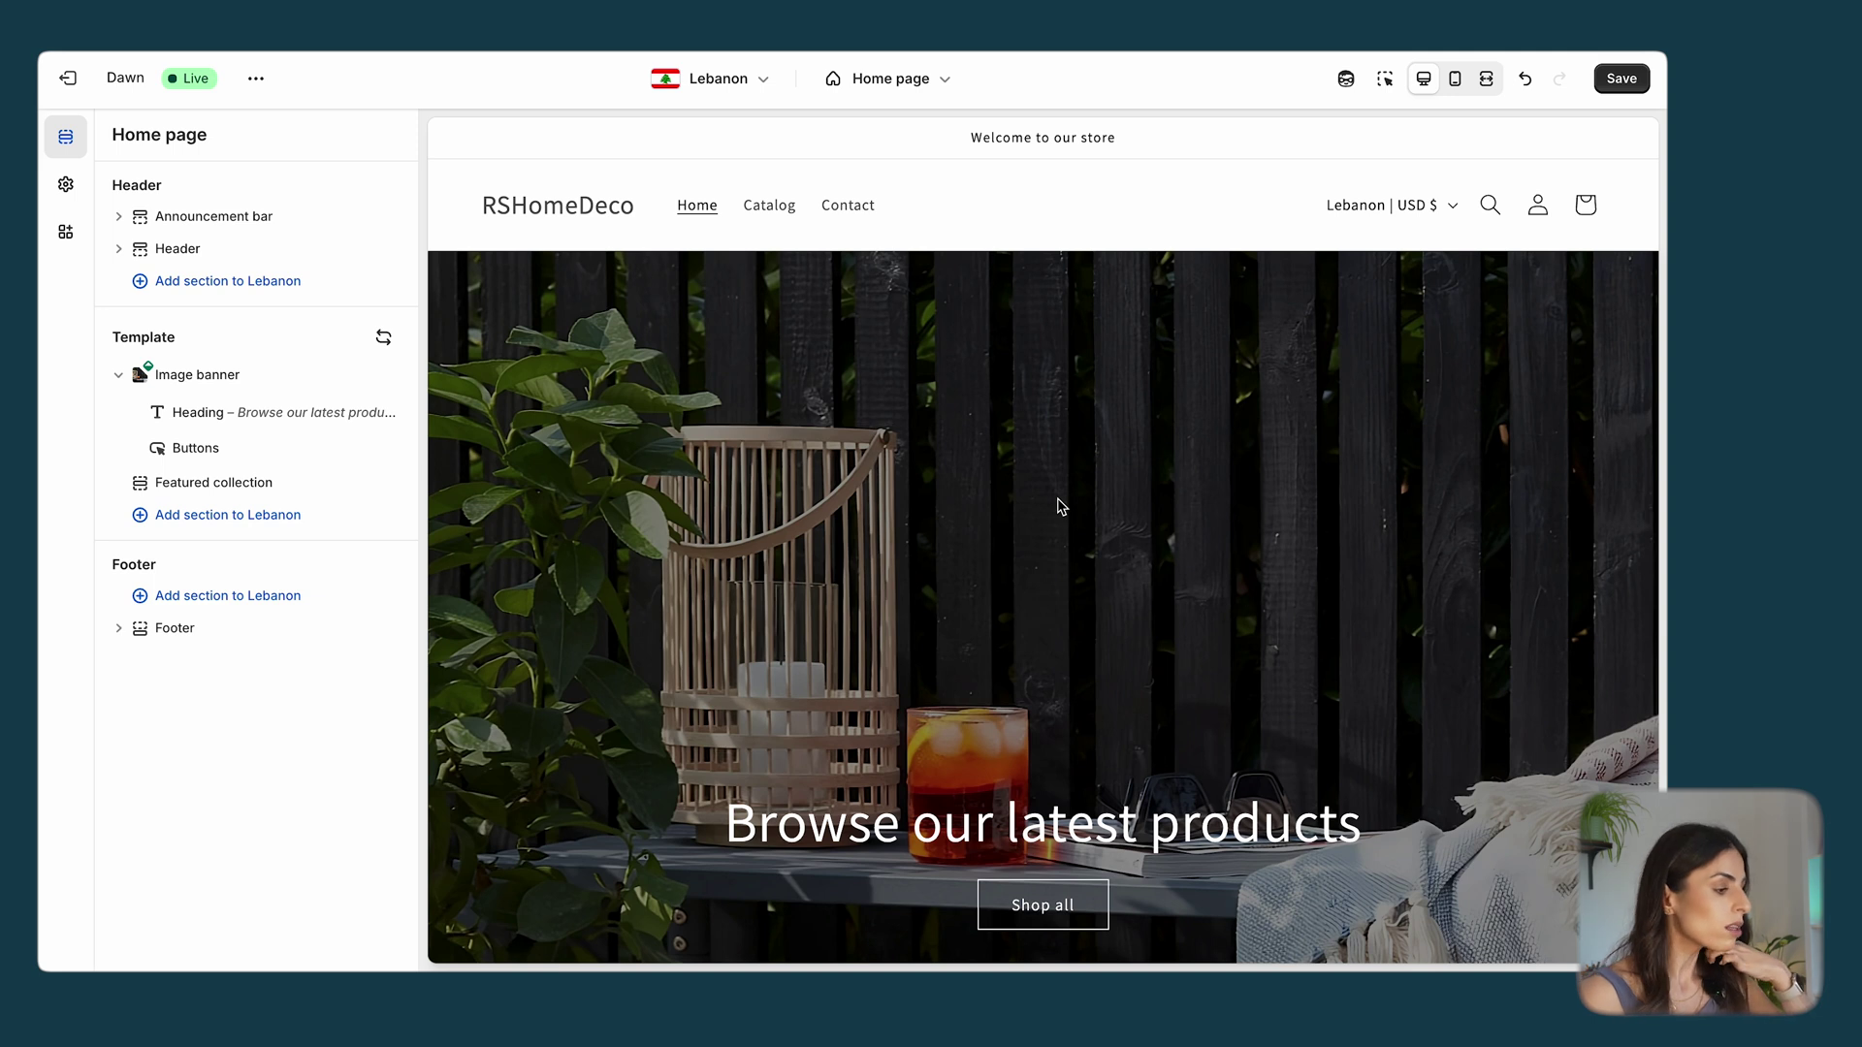
pyautogui.moveTo(348, 386)
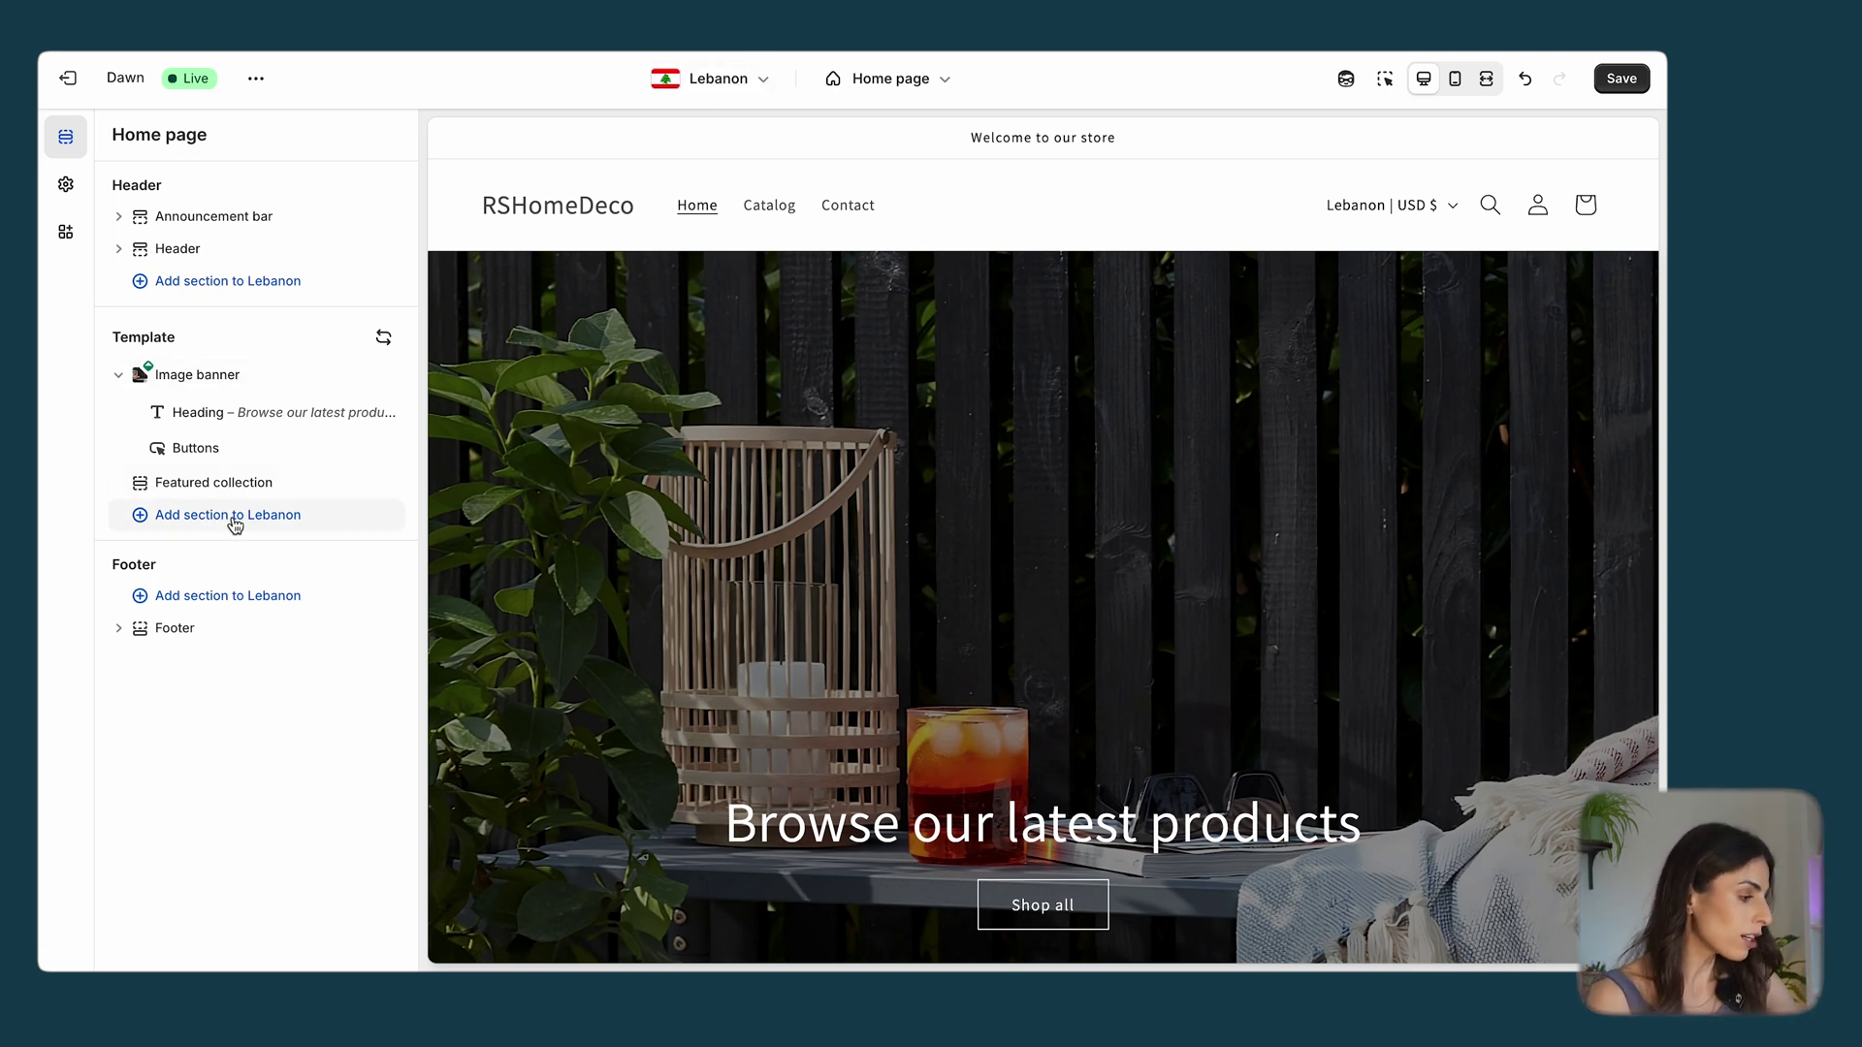
# Step: Add an Image with text section to the Lebanon home page, accepting the section-order override, then switch to the Default market
pyautogui.click(235, 522)
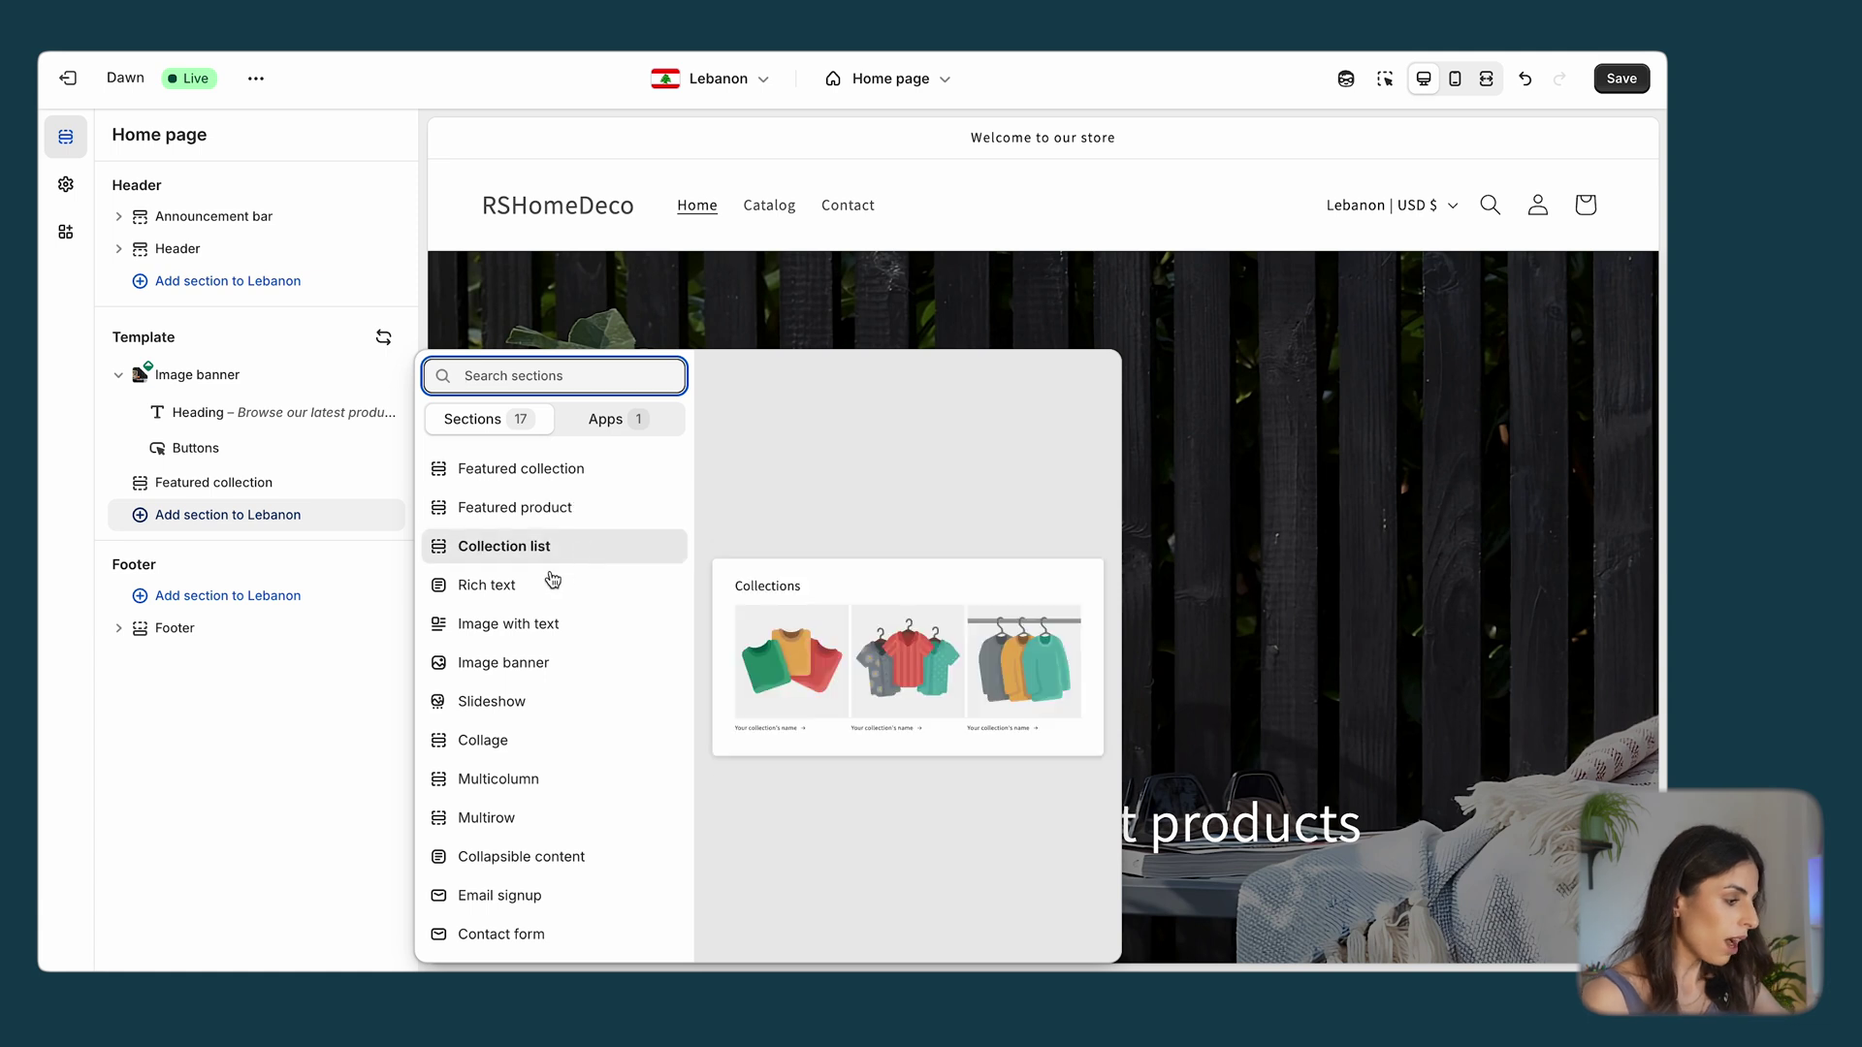
pyautogui.click(536, 624)
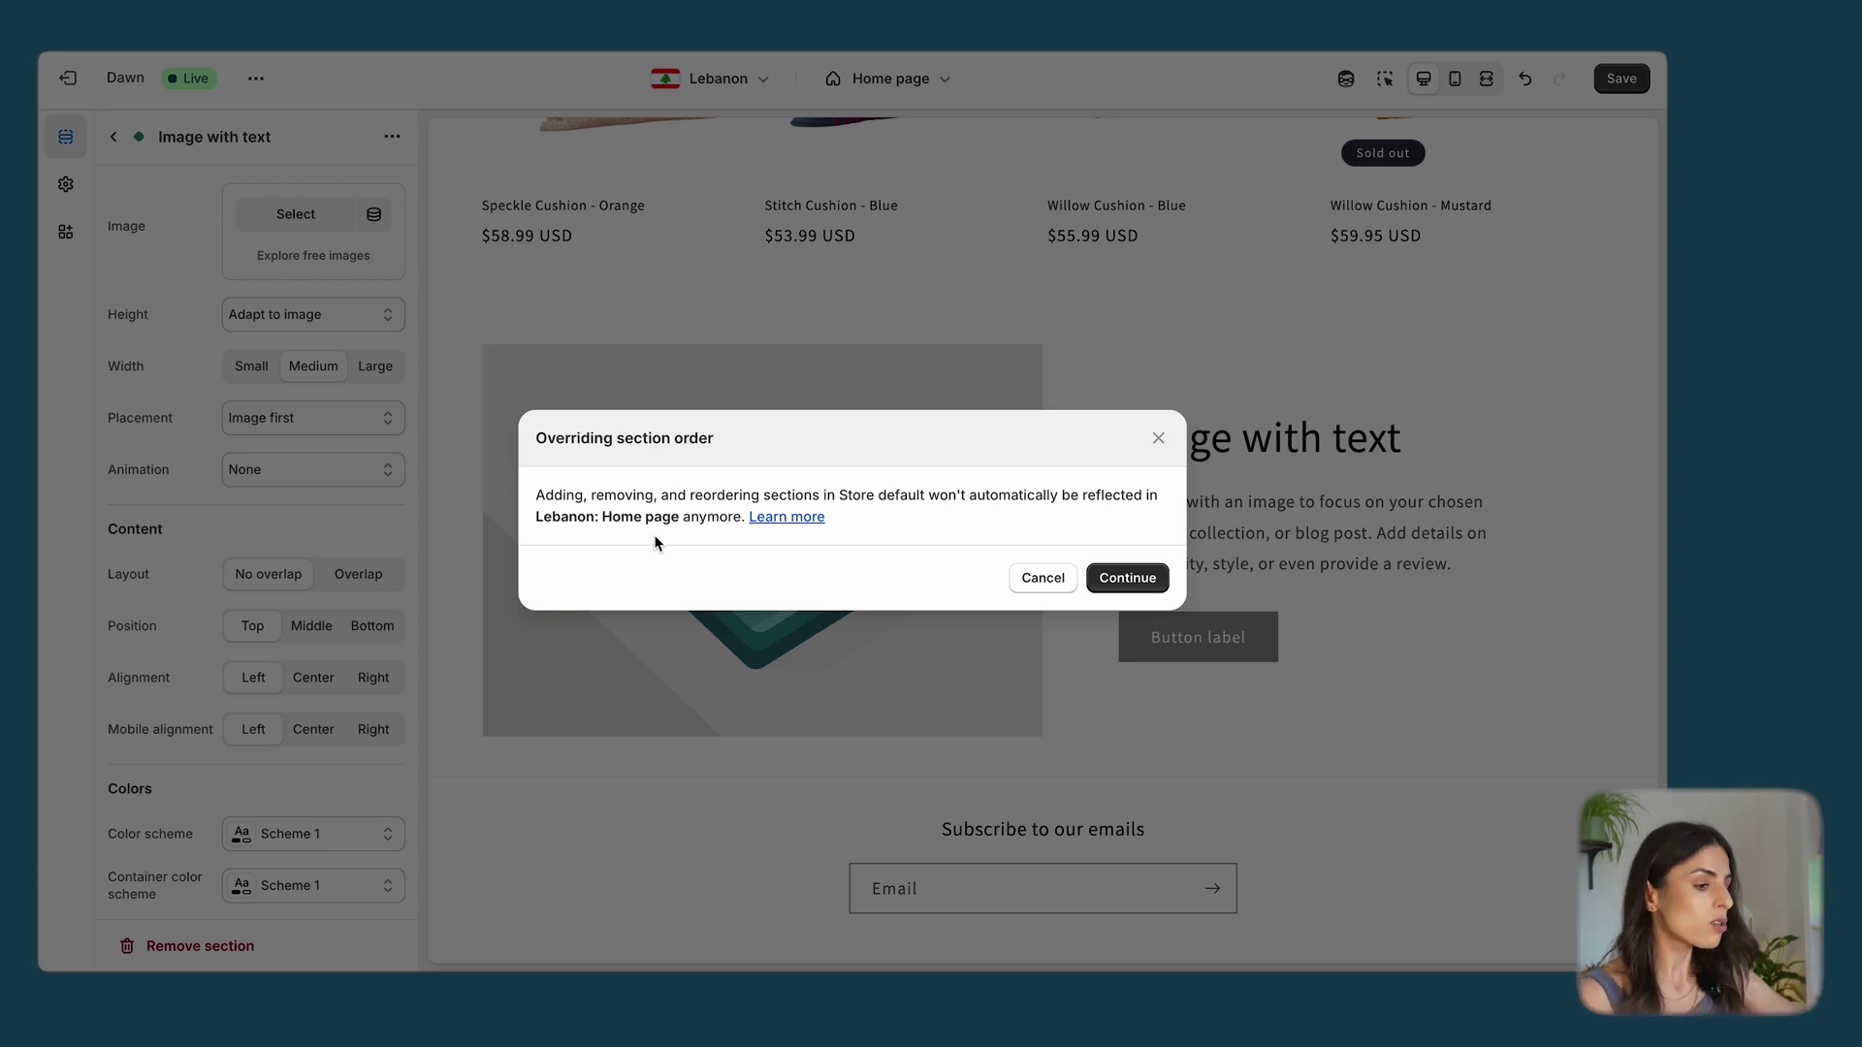
pyautogui.click(1128, 580)
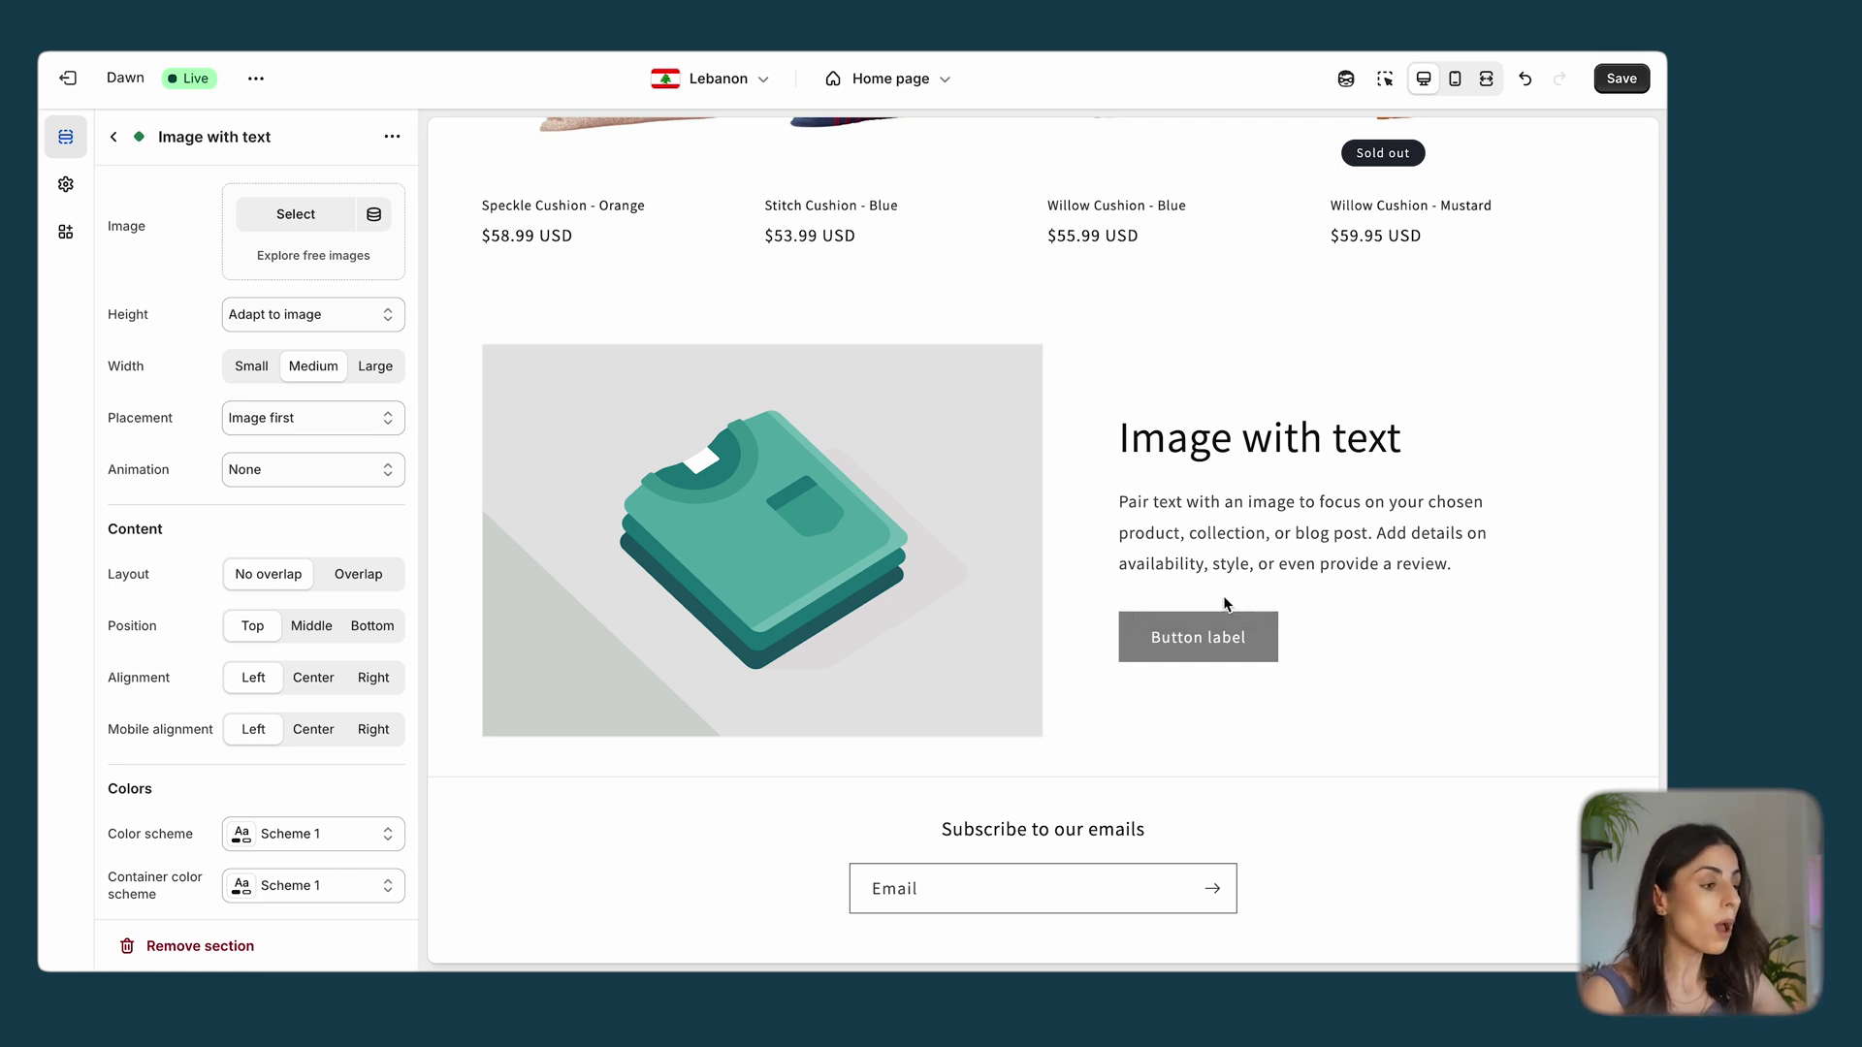
pyautogui.click(728, 79)
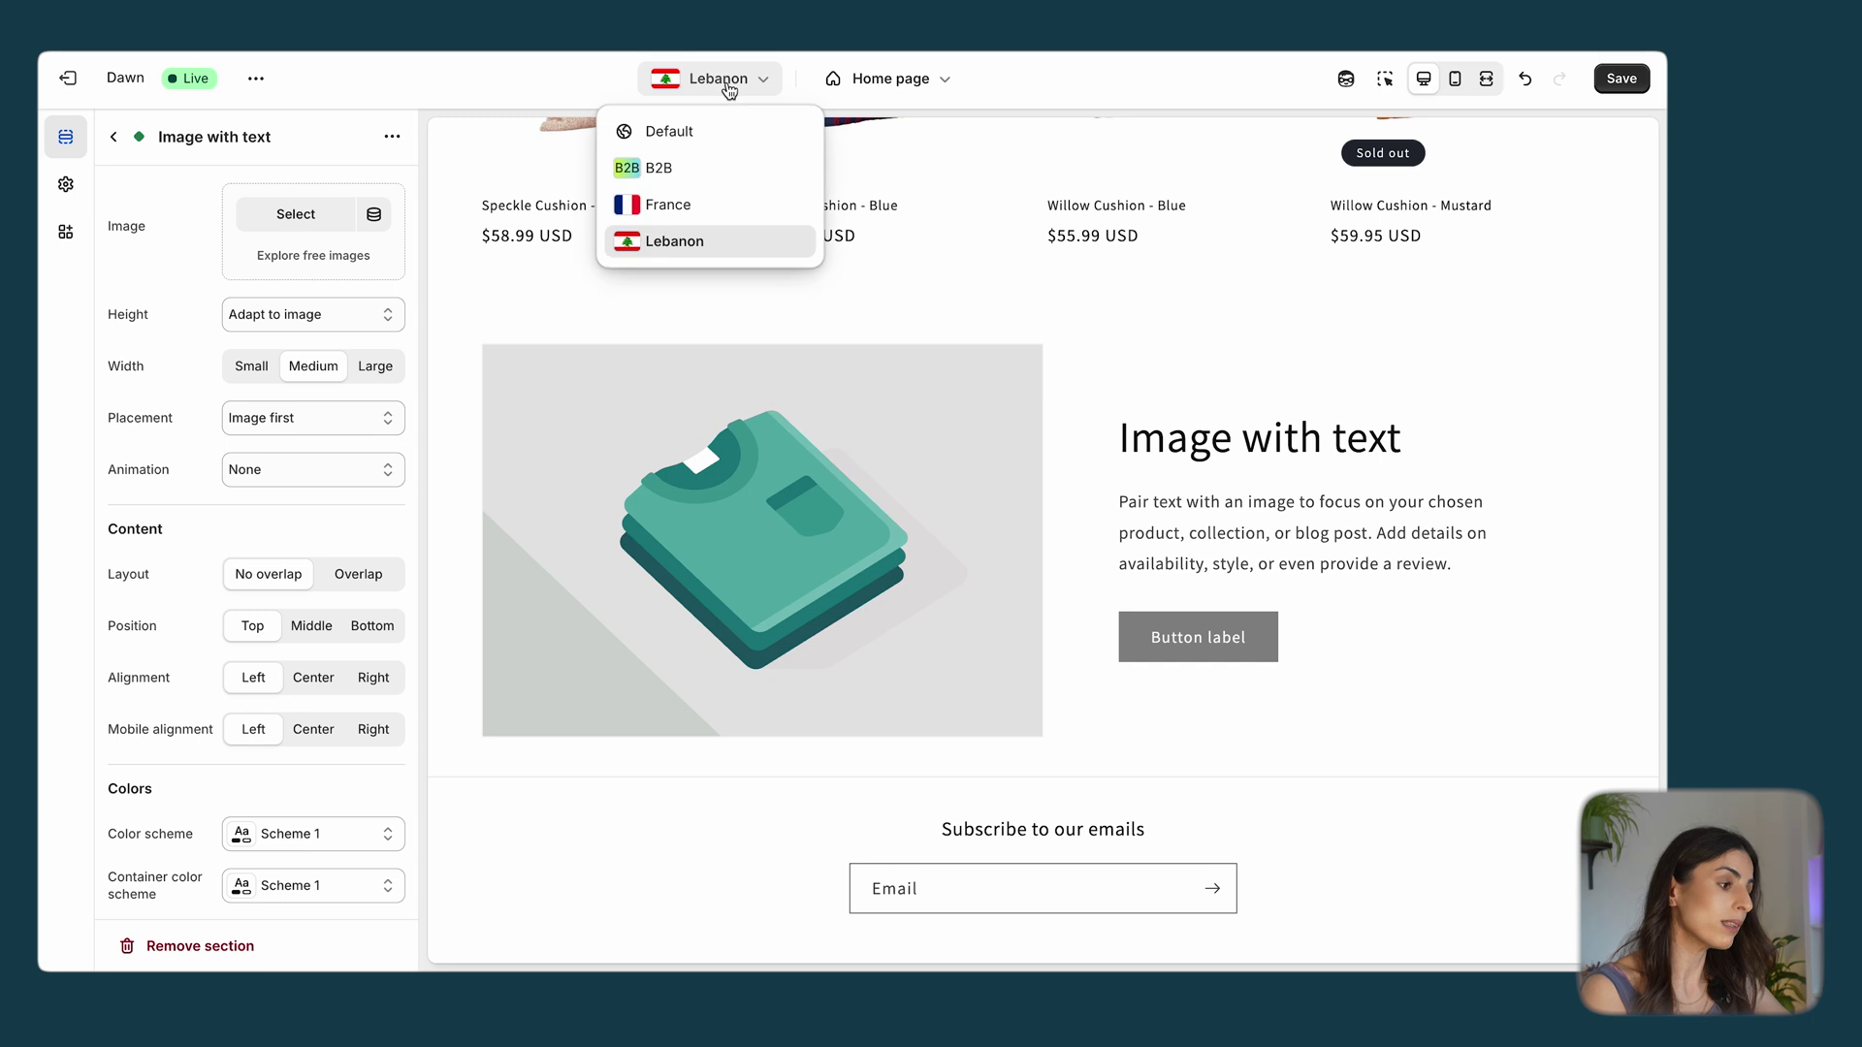
pyautogui.click(668, 143)
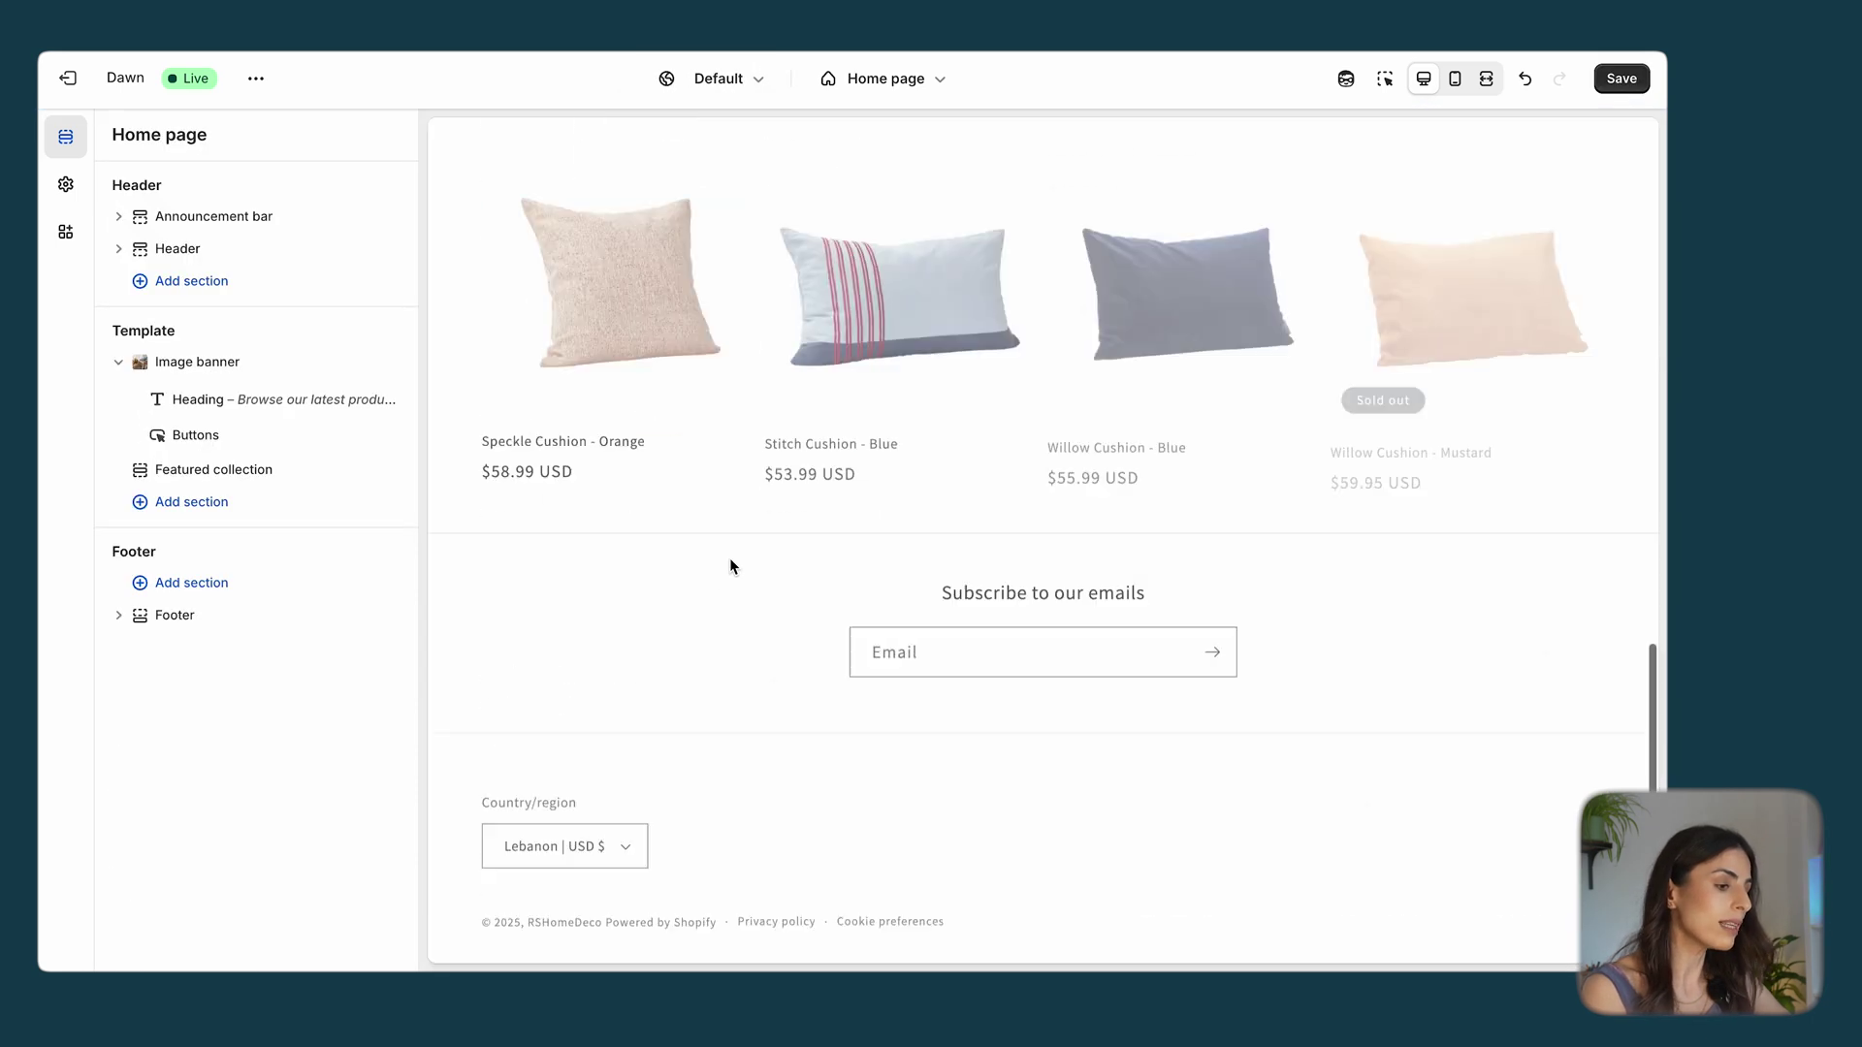